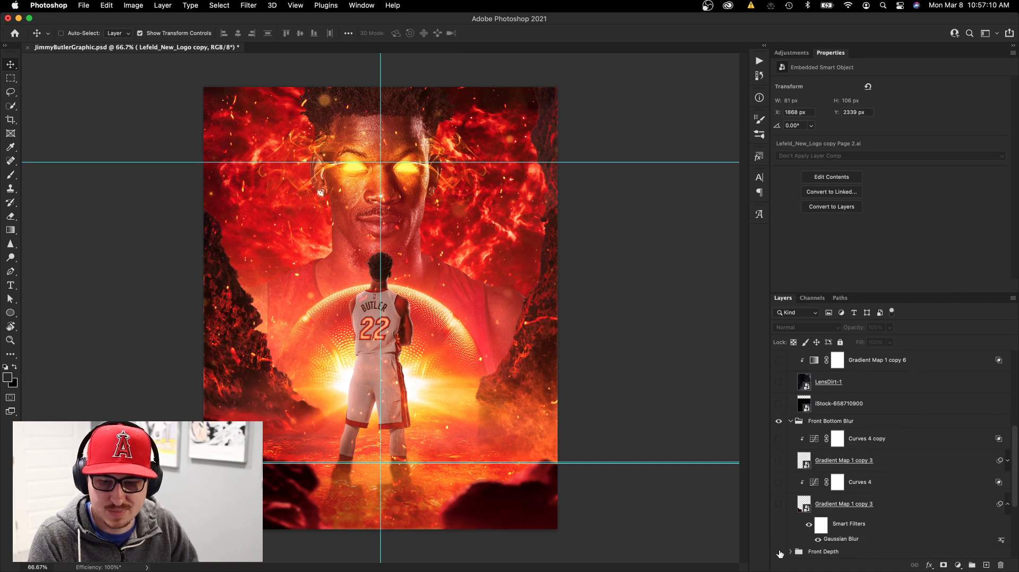
# Expand the Front Depth and Jimmy groups, and hide Front Depth together with its iStock-599279790 and 047_FireWaves4 layers
pyautogui.scroll(-5, 781, 542)
pyautogui.click(779, 450)
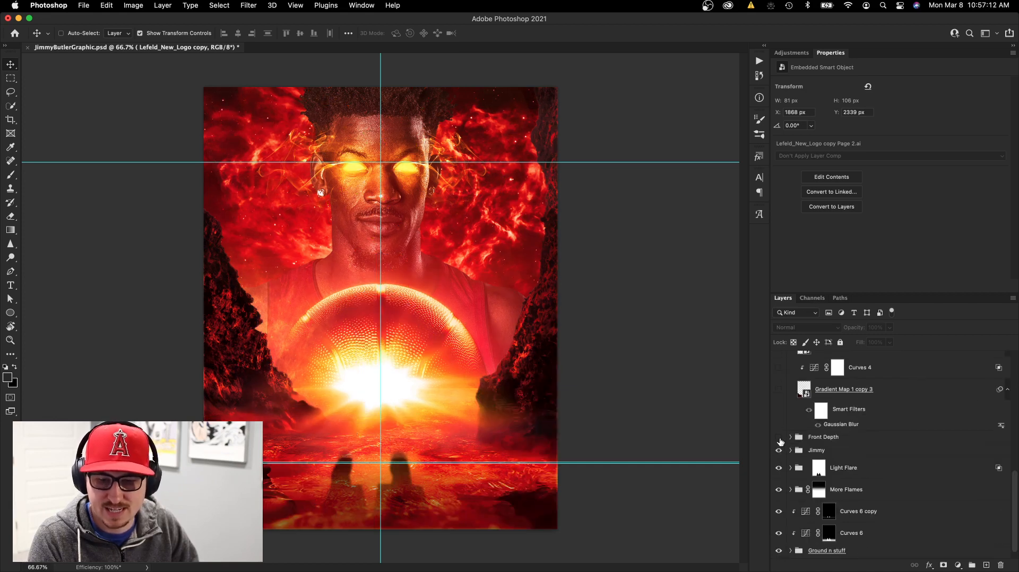
pyautogui.click(790, 436)
pyautogui.click(778, 437)
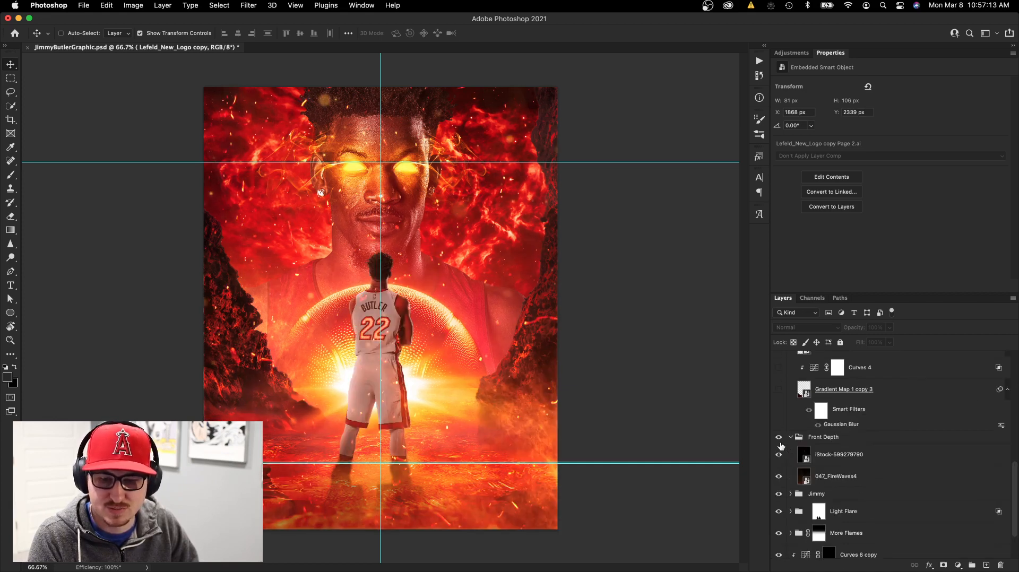
pyautogui.click(790, 494)
pyautogui.scroll(-4, 780, 443)
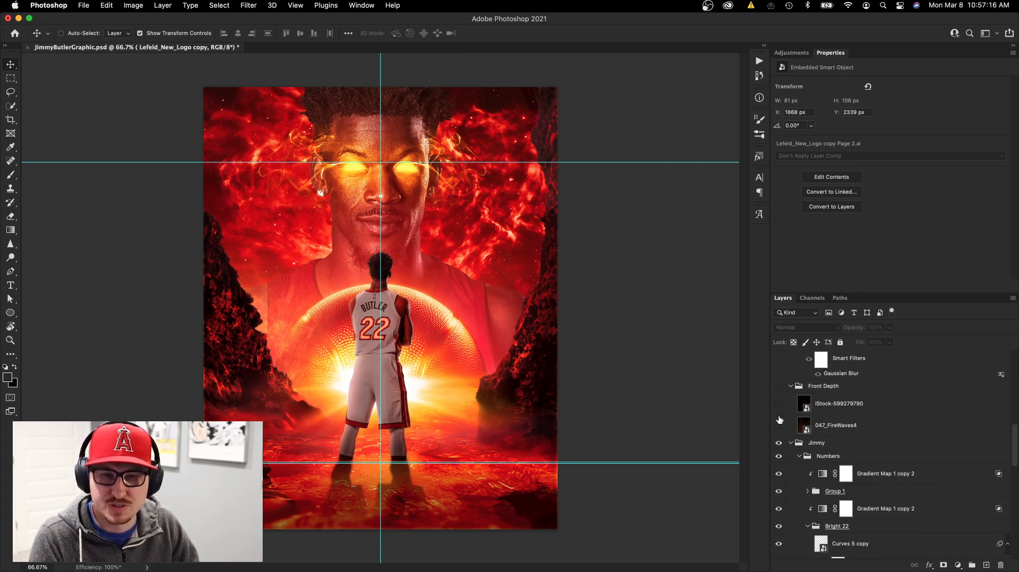
# Expand Group 1 inside Numbers and hide the Numbers group with its gradient maps and Group 1 layers
pyautogui.click(807, 441)
pyautogui.scroll(-3, 786, 400)
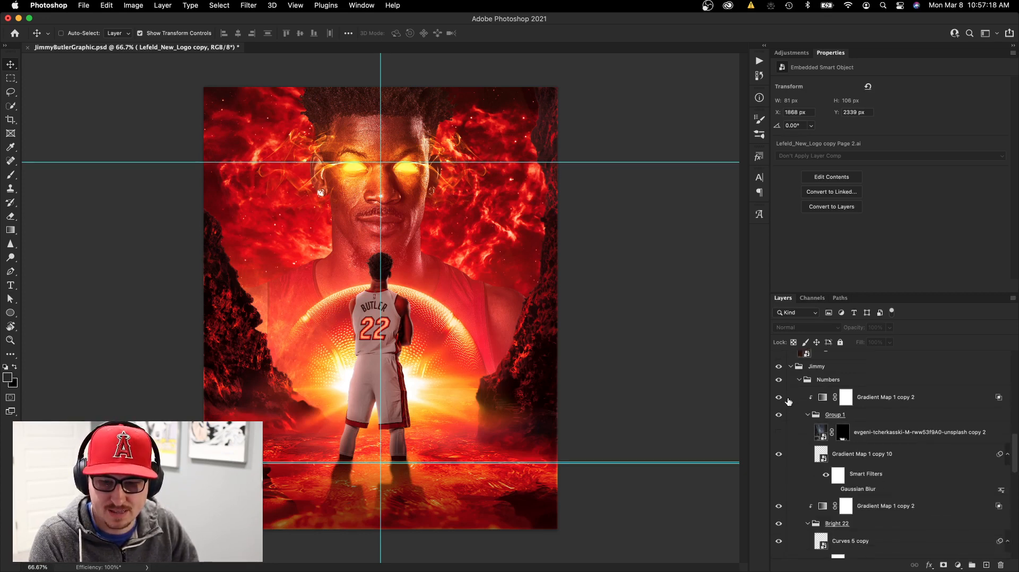
pyautogui.scroll(1, 784, 384)
pyautogui.moveTo(779, 370); pyautogui.dragTo(793, 490)
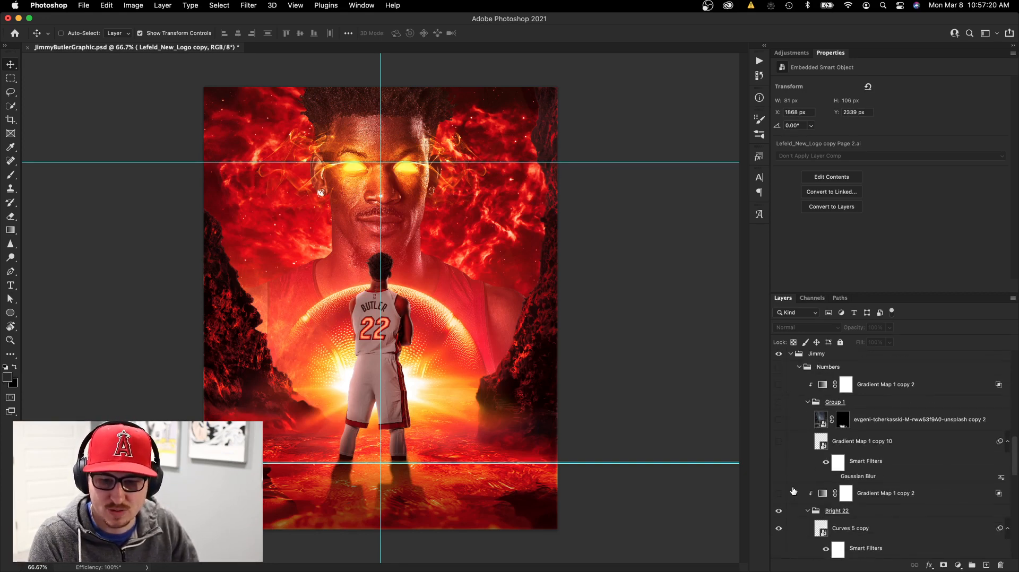
# Delete the masked unsplash copy 2 image layer from Group 1 in the Numbers group
pyautogui.click(870, 421)
pyautogui.press('BackSpace')
pyautogui.scroll(-1, 832, 438)
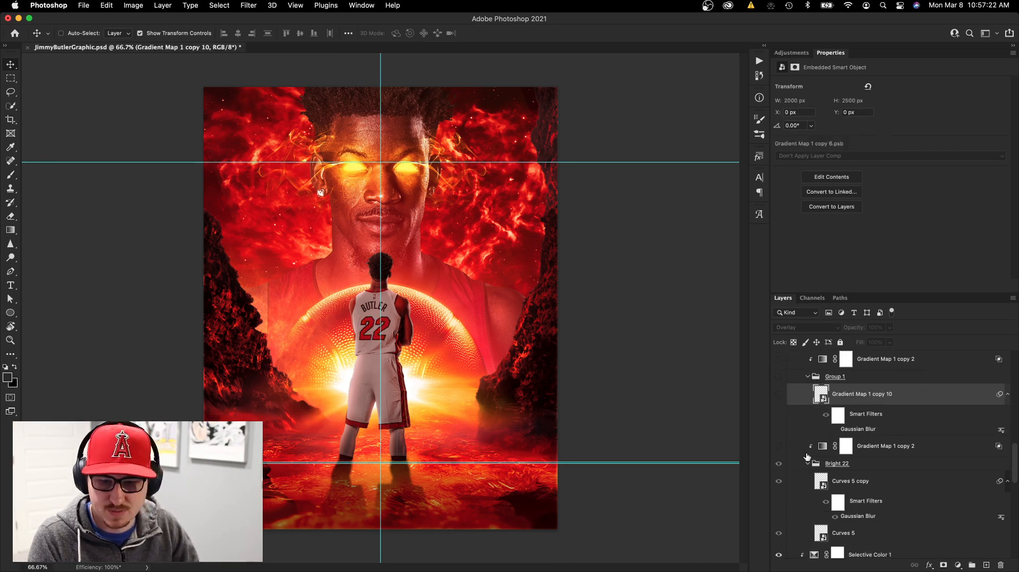
# Hide the Curves 5 copy and Curves 5 layers in the Bright 22 group
pyautogui.scroll(-1, 792, 461)
pyautogui.click(779, 421)
pyautogui.moveTo(778, 474); pyautogui.dragTo(781, 516)
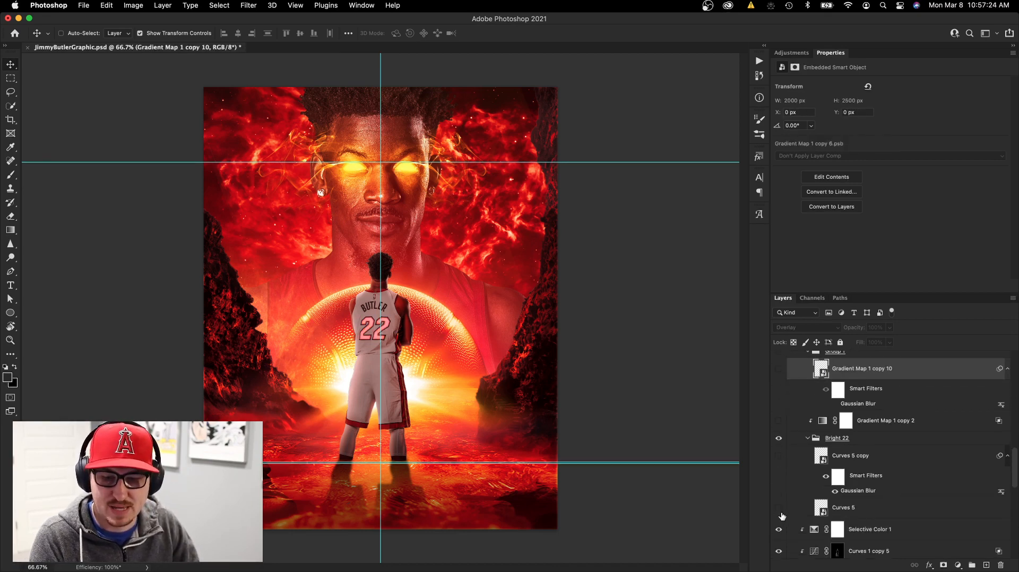
# Hide Selective Color 1 and all the Curves and Gradient Map adjustments clipped to ButlerBack copy 2
pyautogui.scroll(-2, 792, 433)
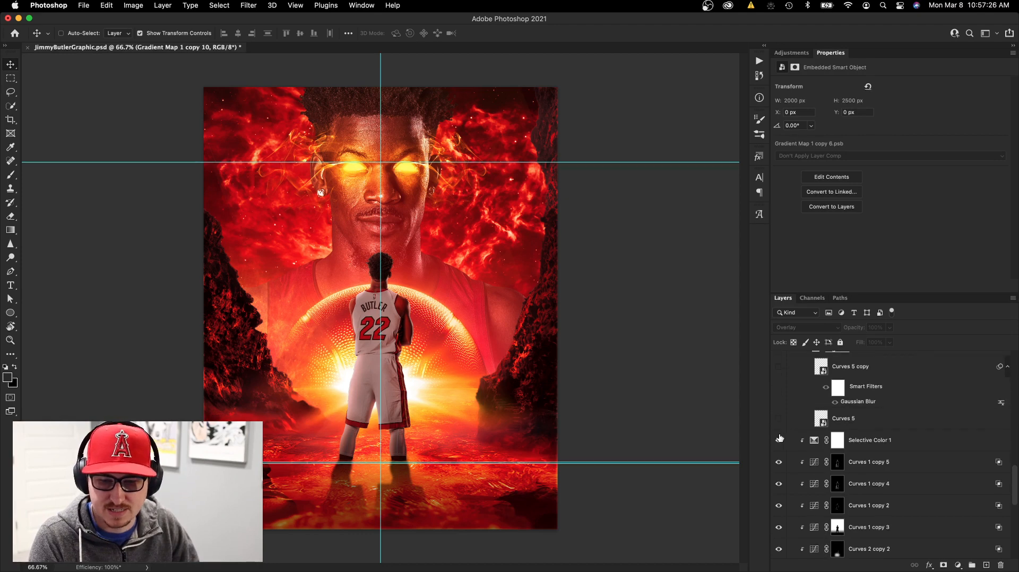
pyautogui.moveTo(778, 440); pyautogui.dragTo(782, 540)
pyautogui.scroll(-3, 800, 454)
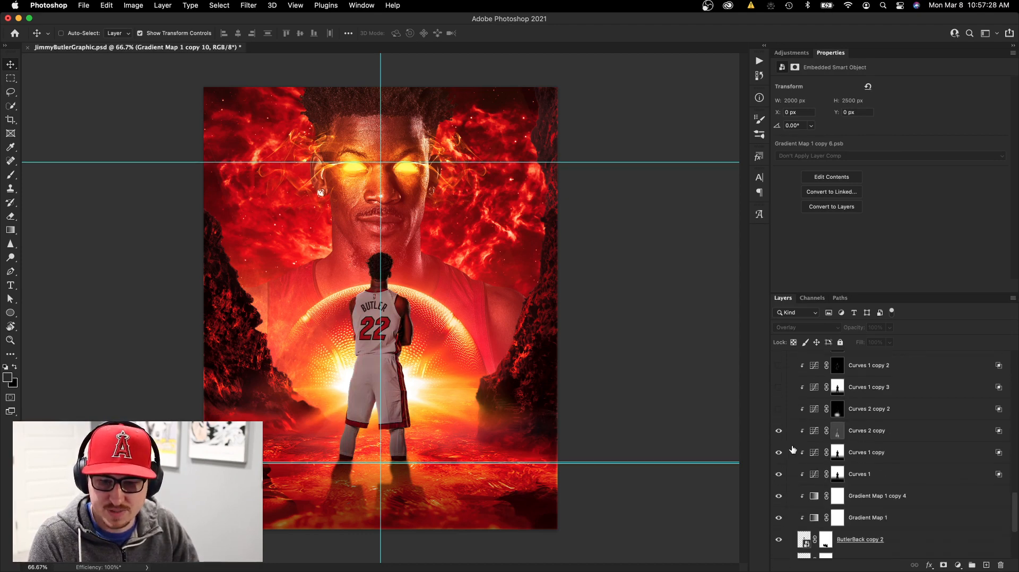
pyautogui.moveTo(777, 438); pyautogui.dragTo(788, 524)
pyautogui.scroll(-3, 798, 473)
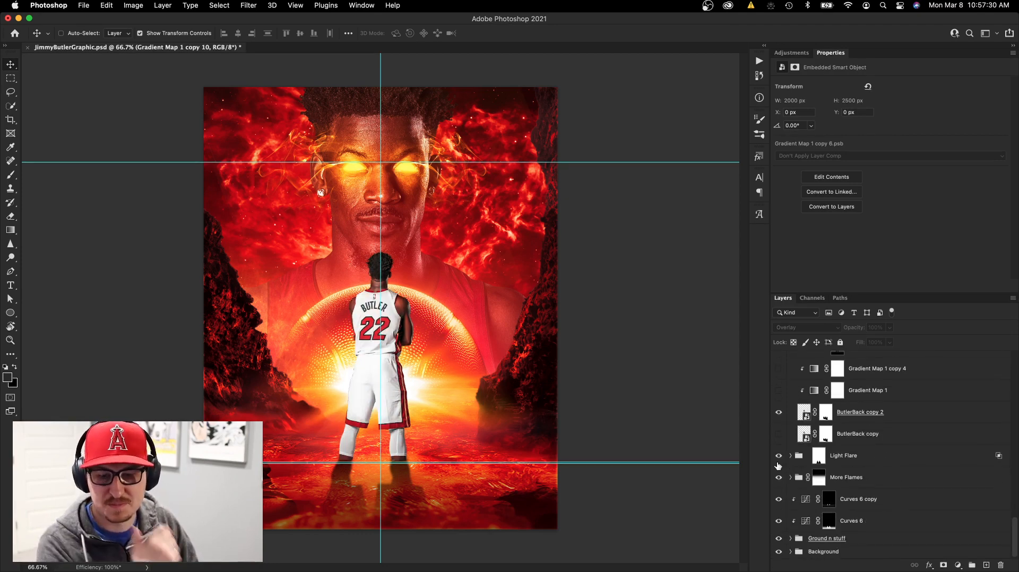
# Hide the ButlerBack copy 2 layer and delete the unused ButlerBack copy layer beneath it
pyautogui.click(778, 412)
pyautogui.click(867, 434)
pyautogui.press('BackSpace')
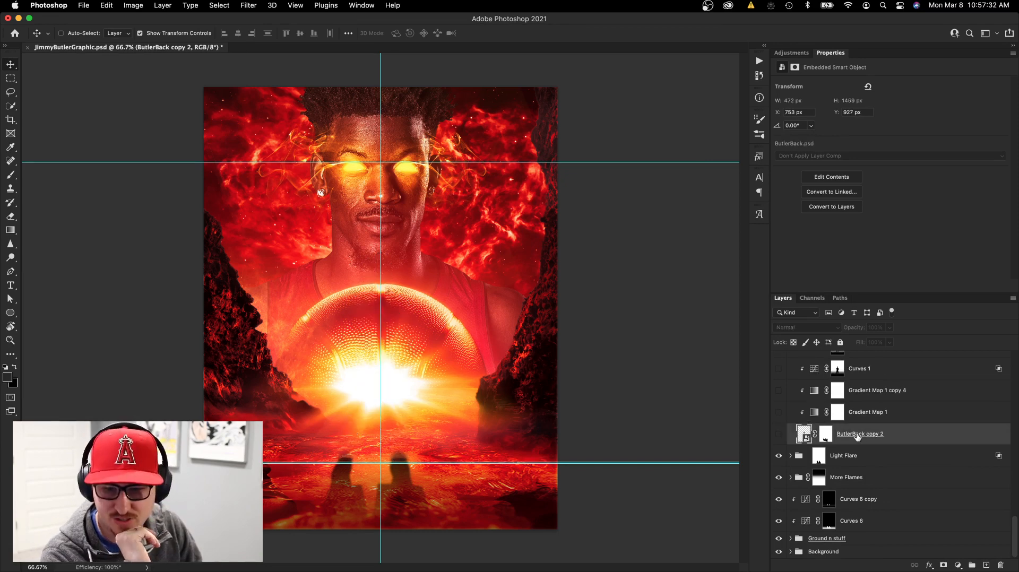
# Expand the Light Flare group and hide it, More Flames, their contents, and the Curves 6 copy and Curves 6 adjustments
pyautogui.click(790, 456)
pyautogui.scroll(-1, 785, 450)
pyautogui.moveTo(778, 420); pyautogui.dragTo(778, 499)
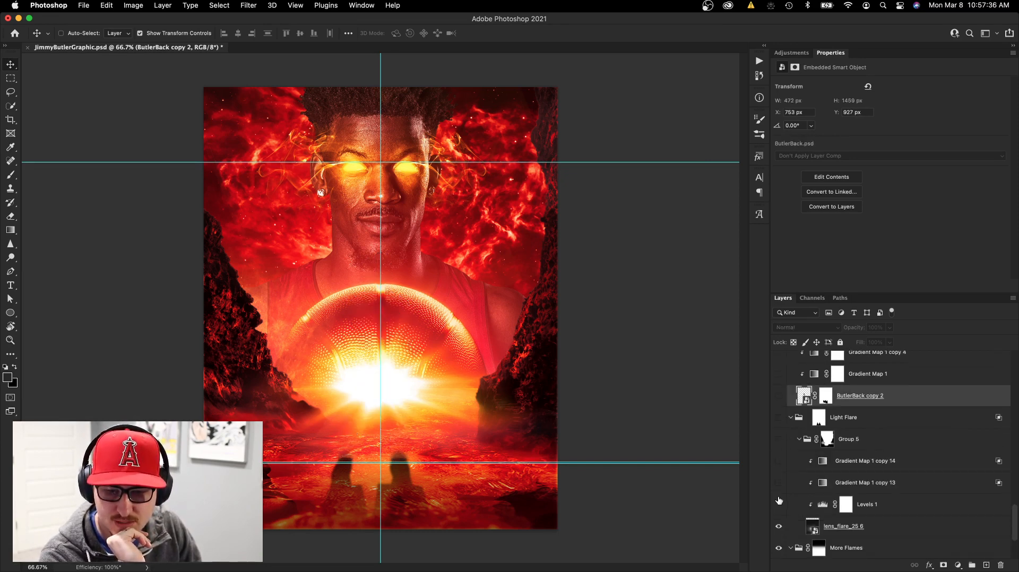
pyautogui.scroll(-3, 786, 499)
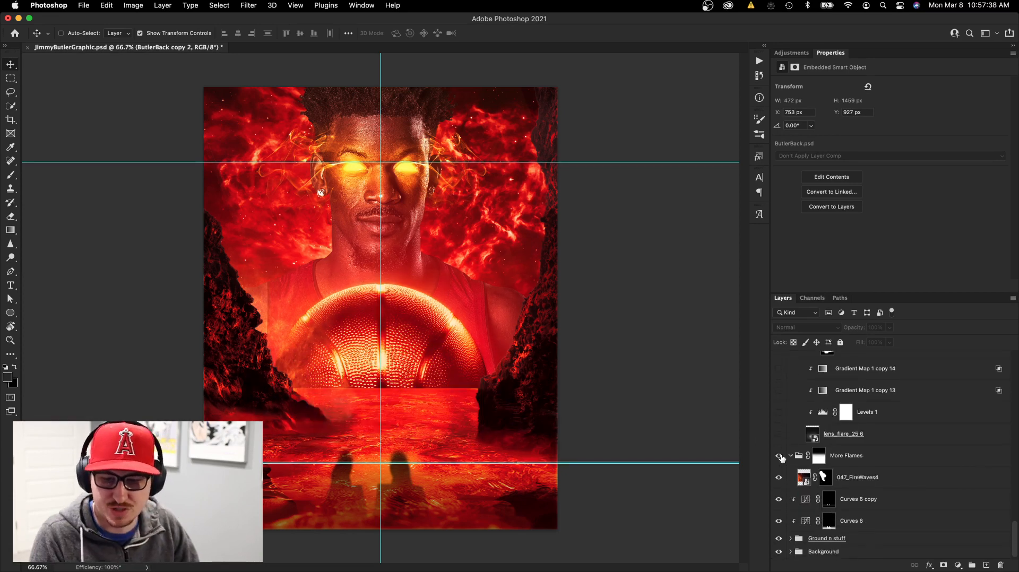
pyautogui.moveTo(780, 456); pyautogui.dragTo(778, 517)
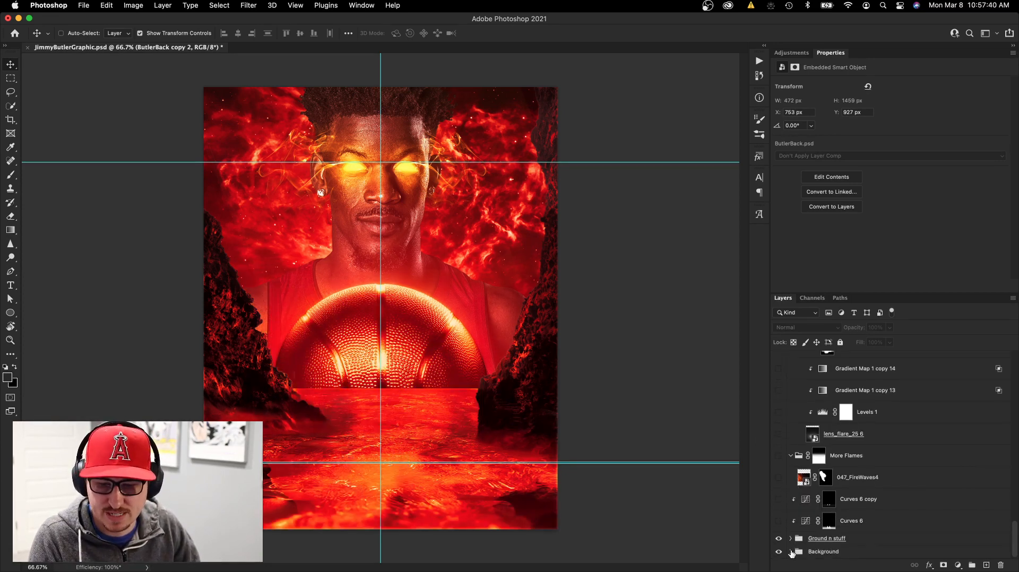
# Expand the Ground n stuff and Background groups, and hide Ground n stuff with all its layers
pyautogui.click(790, 538)
pyautogui.scroll(-2, 780, 491)
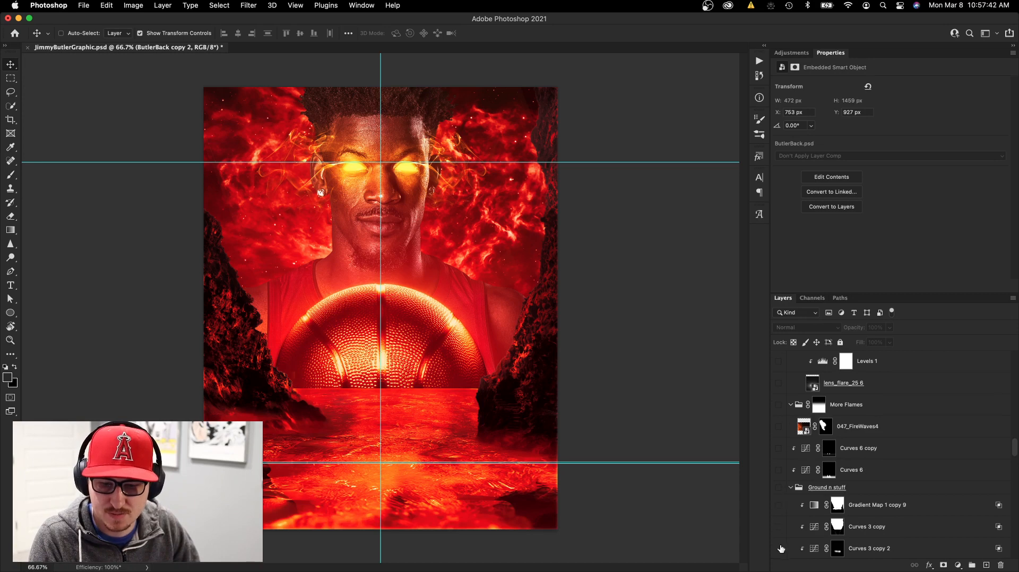
pyautogui.scroll(-6, 778, 546)
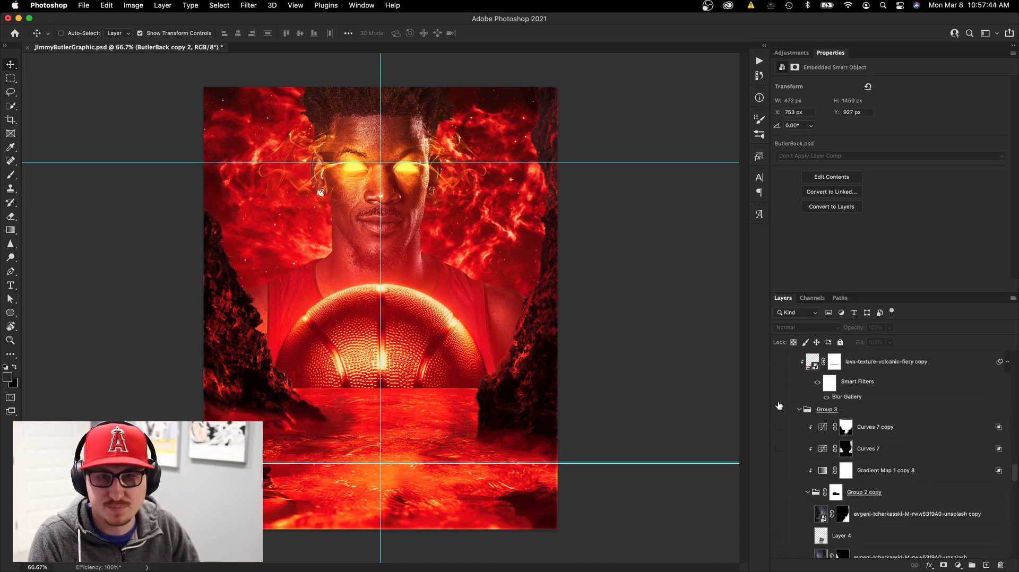
pyautogui.scroll(-15, 779, 405)
pyautogui.scroll(10, 779, 428)
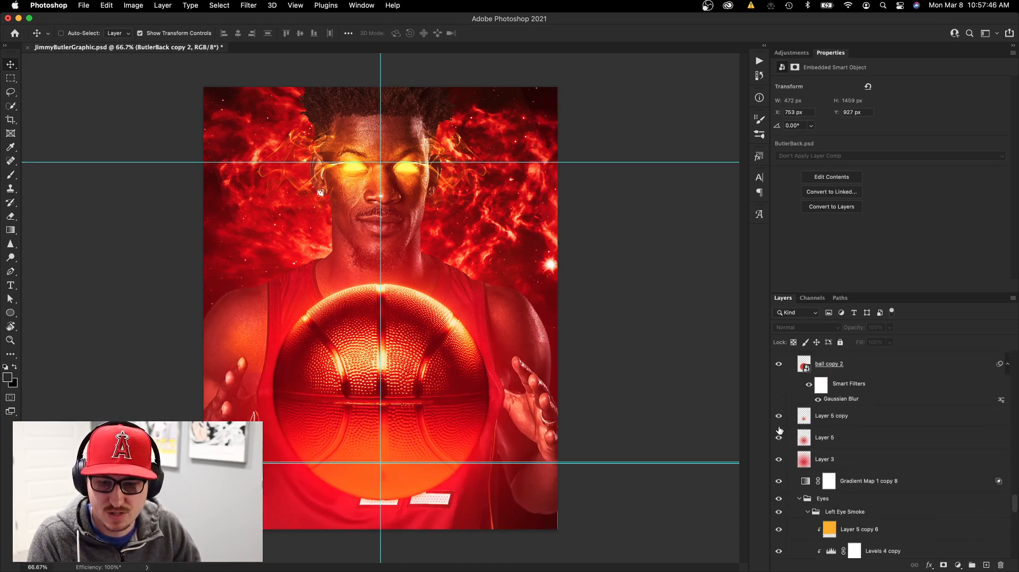
# Hide the Background group's layers, from the ball layers and eye effects down to jimymback, flame and Layer 0
pyautogui.scroll(7, 776, 398)
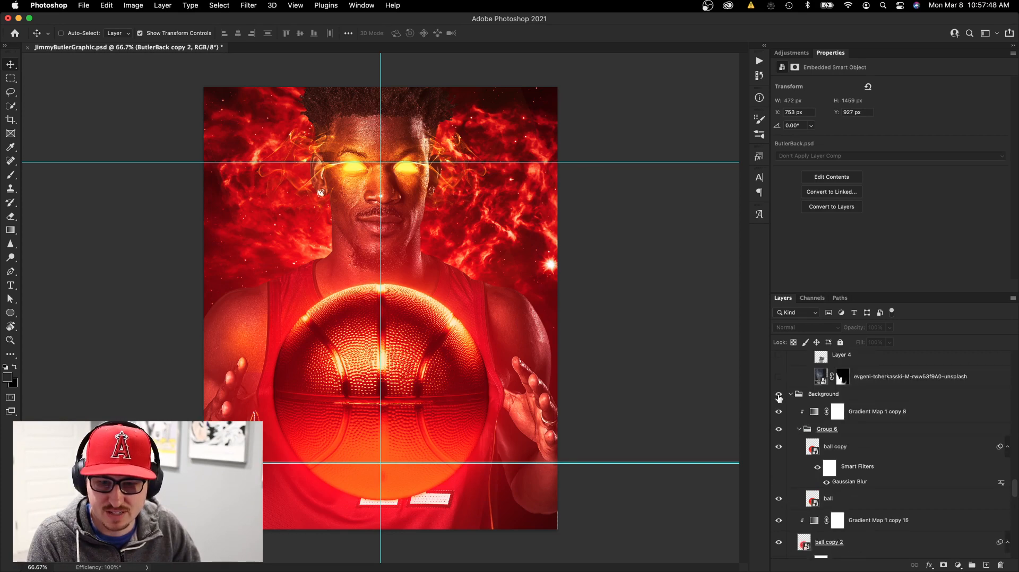
pyautogui.moveTo(778, 397); pyautogui.dragTo(786, 456)
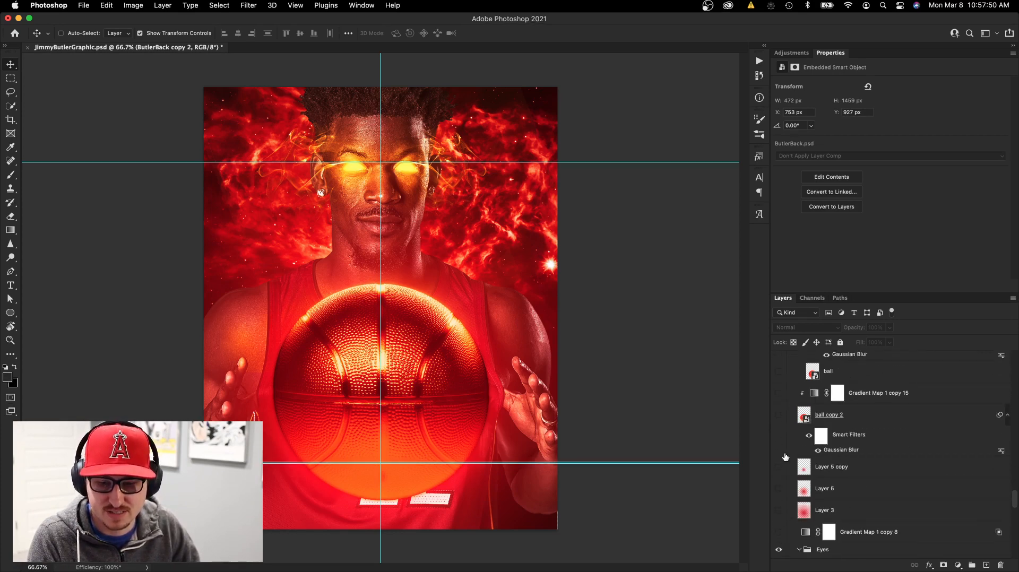
pyautogui.scroll(-10, 785, 456)
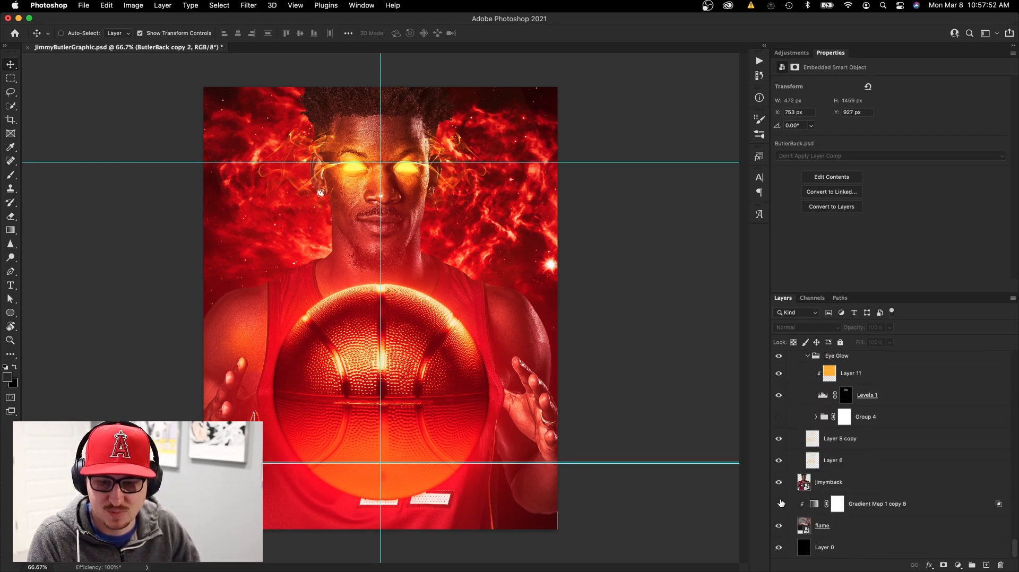
pyautogui.moveTo(780, 503); pyautogui.dragTo(779, 547)
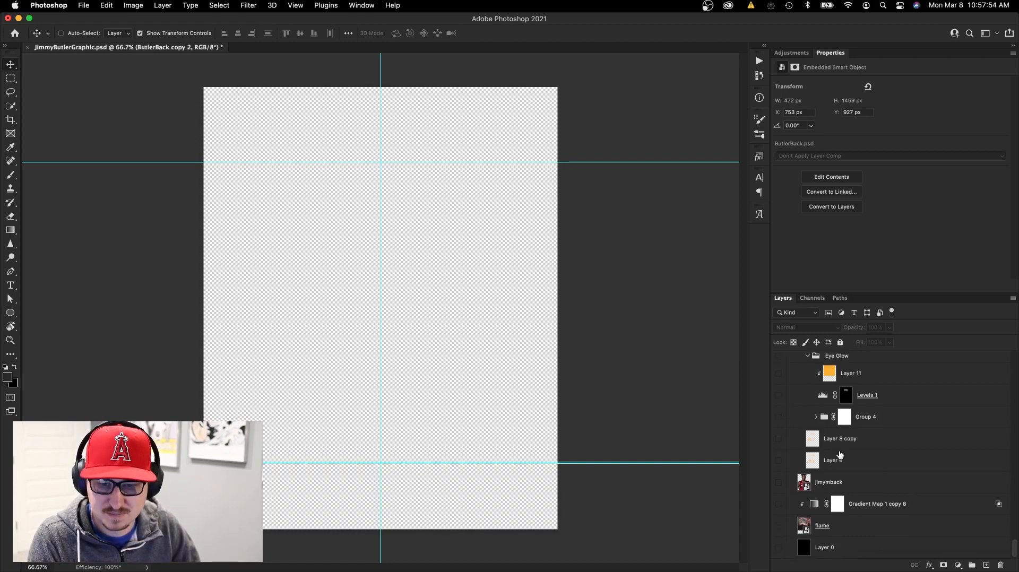
# Show the black Layer 0, the flame layer and its clipped Gradient Map 1 copy 8 in the Background group
pyautogui.click(778, 547)
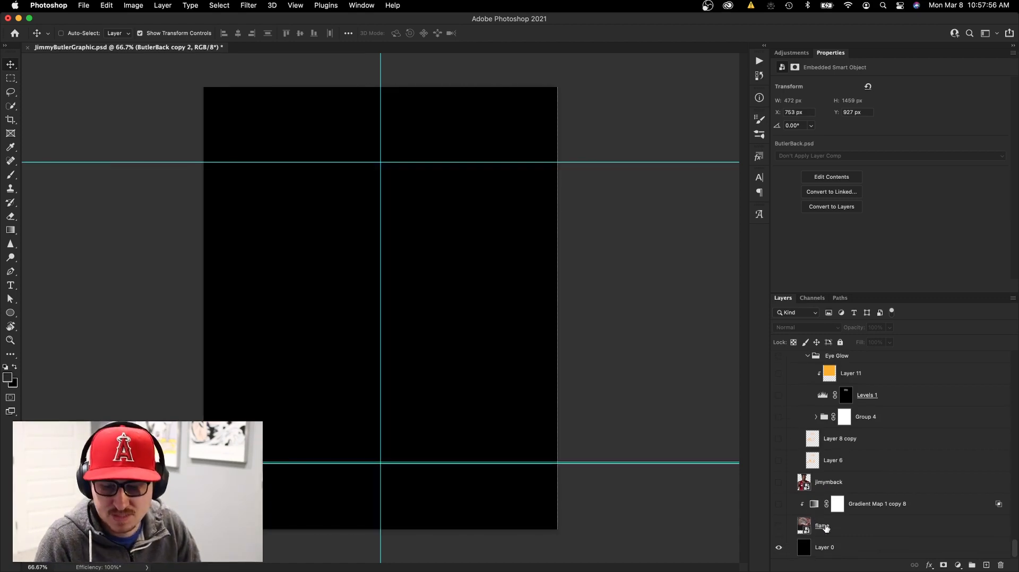
pyautogui.click(775, 525)
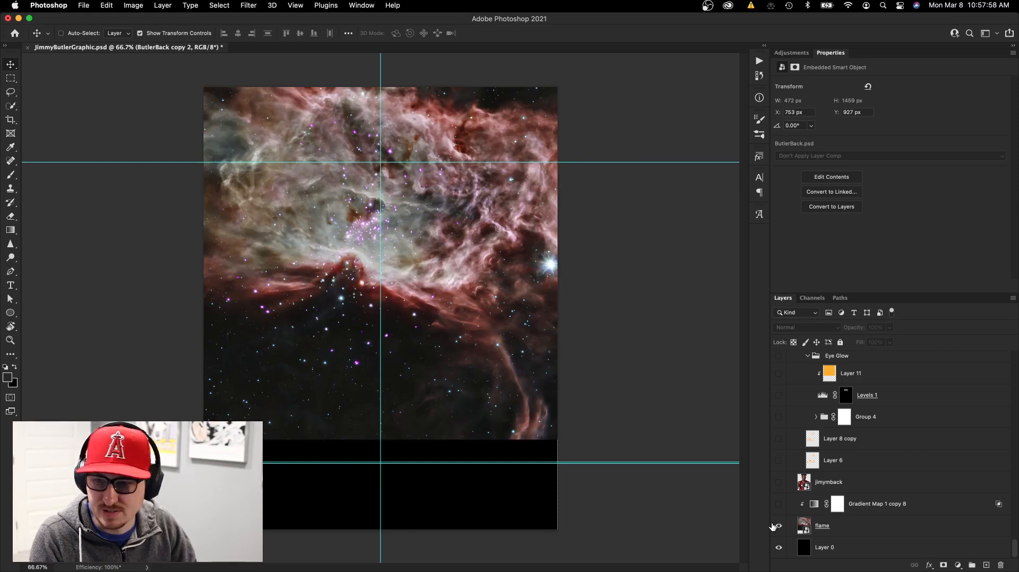
pyautogui.click(852, 527)
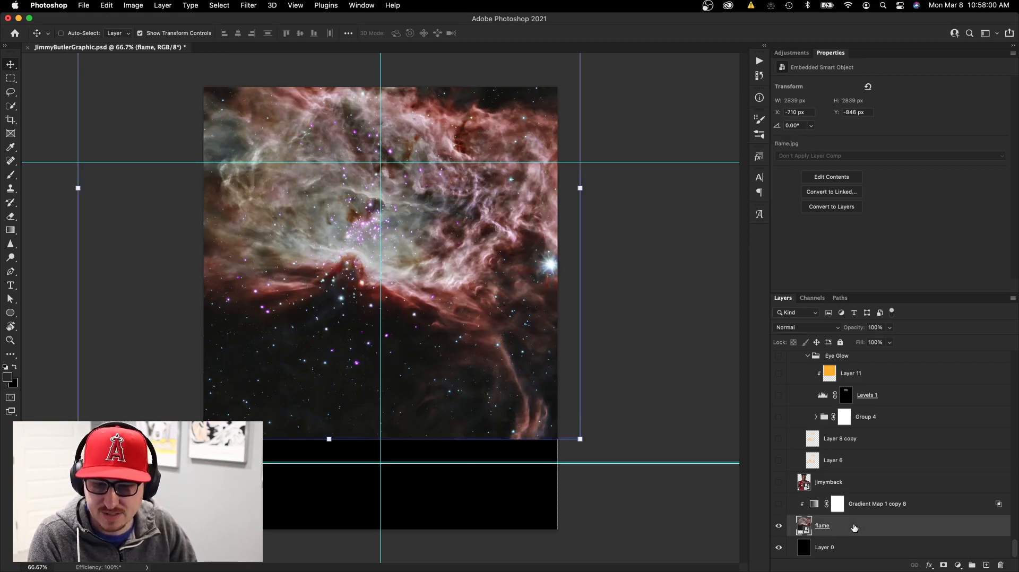
pyautogui.click(778, 504)
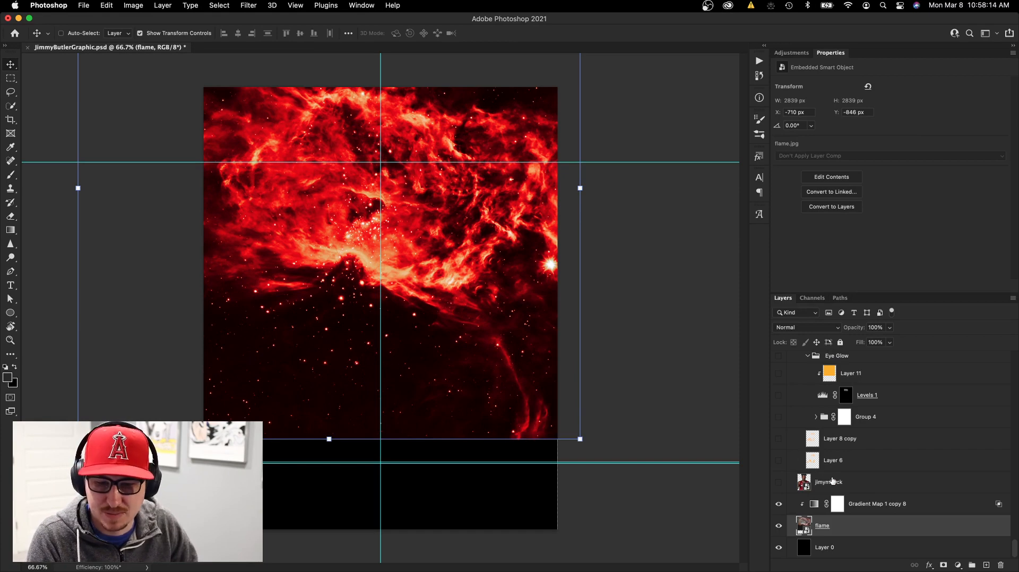
# Open the gradient of the flame layer's Gradient Map 1 copy 8 to examine its color stops, leaving it as is
pyautogui.click(861, 504)
pyautogui.press('i')
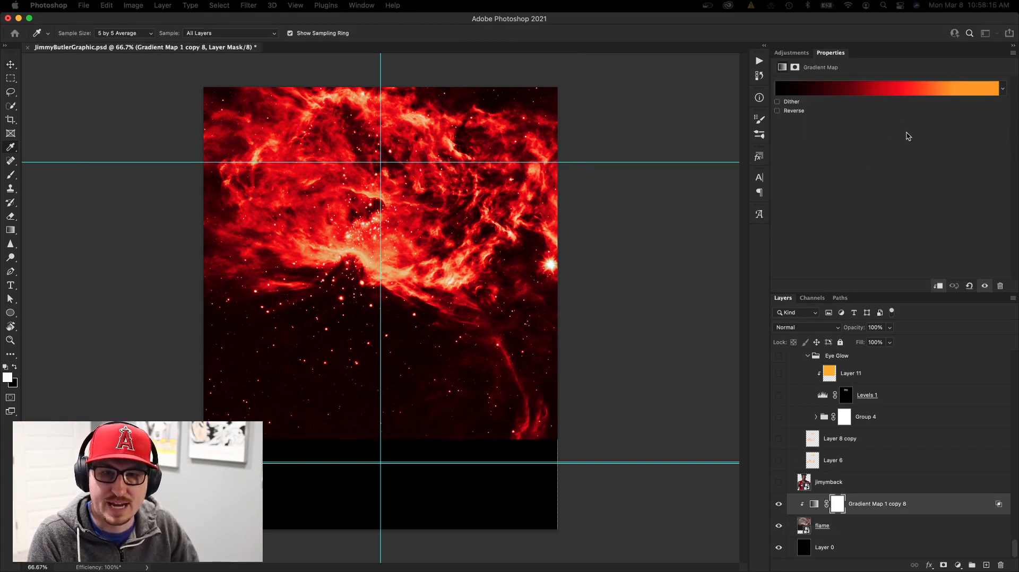
pyautogui.click(886, 89)
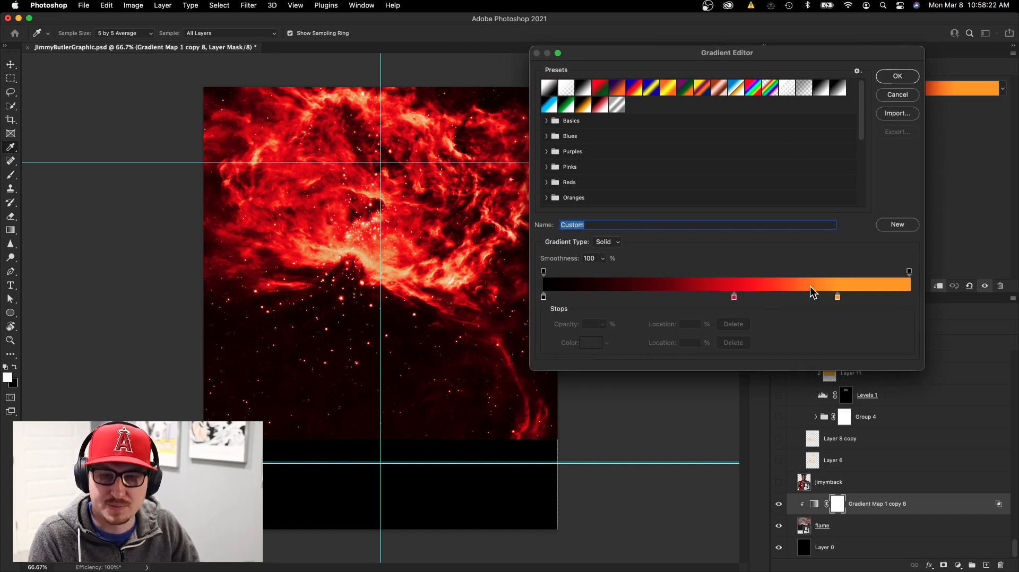
pyautogui.click(882, 77)
# Show the jimymback portrait layer above the flame background
pyautogui.scroll(2, 875, 504)
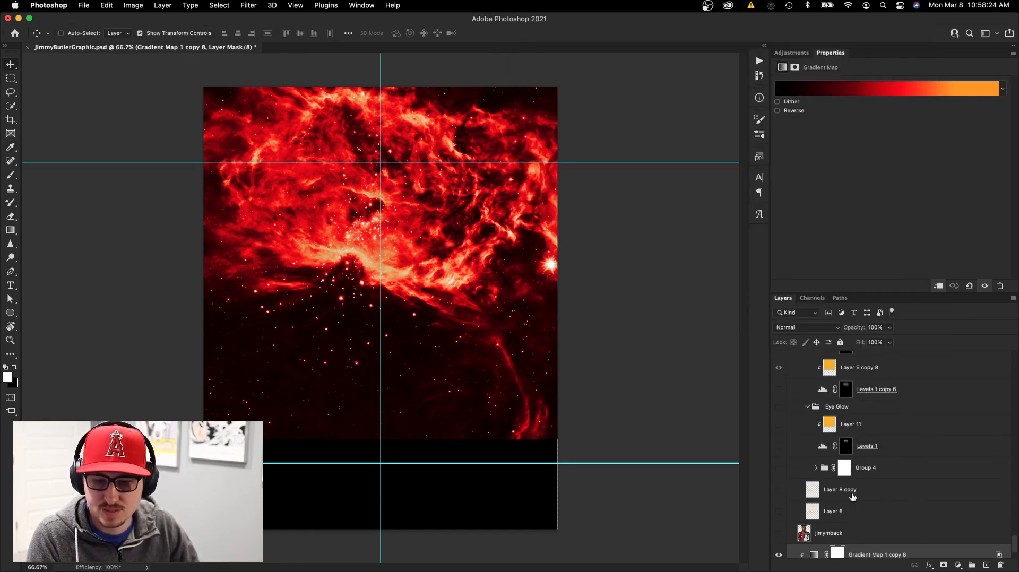
pyautogui.click(778, 534)
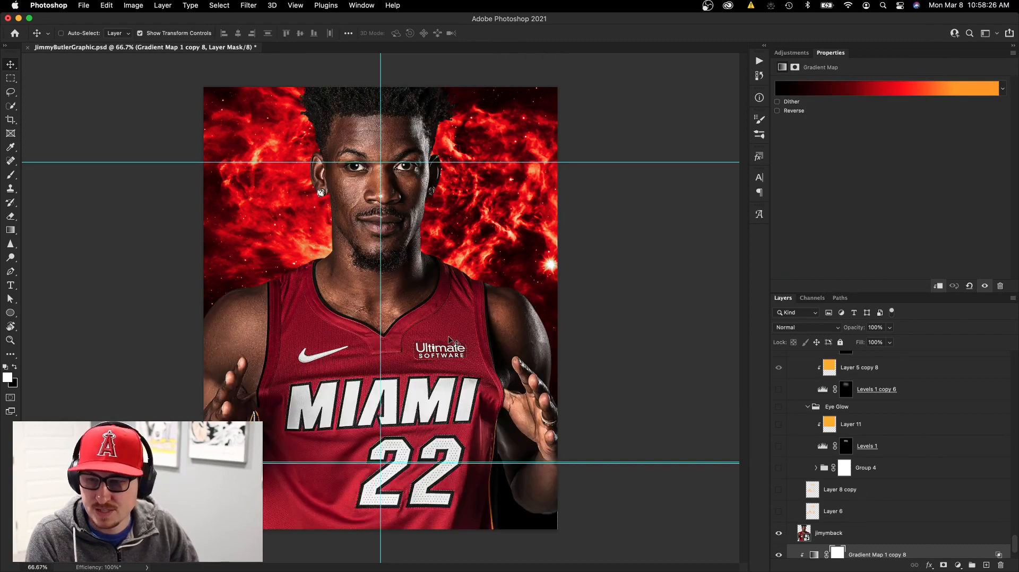
# Hide the Left Eye Smoke group with its Layer 5 copy 6, Levels 4 copy and paul-wong-499080-unsplash layers
pyautogui.scroll(2, 823, 492)
pyautogui.scroll(5, 823, 492)
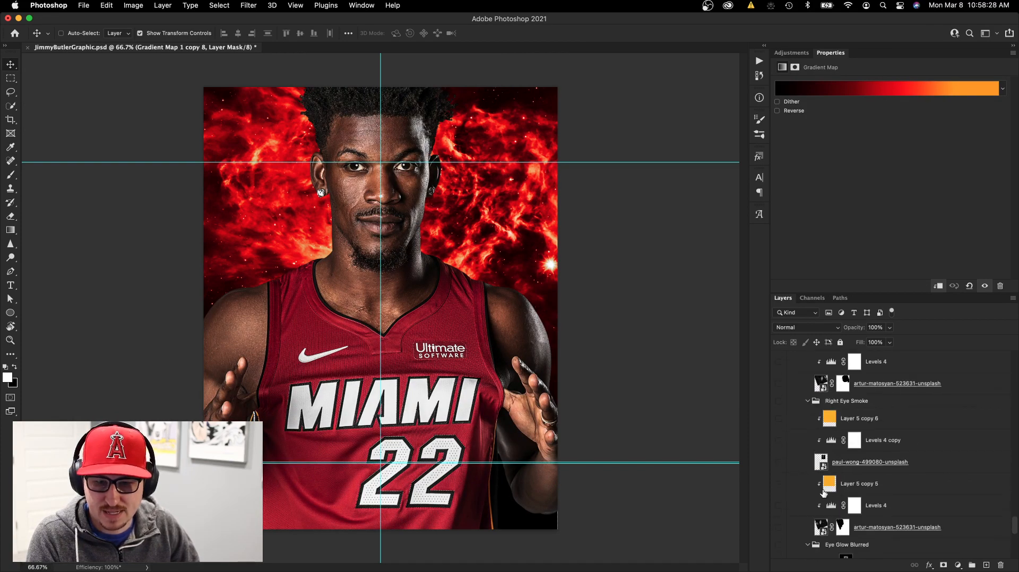
pyautogui.scroll(1, 821, 489)
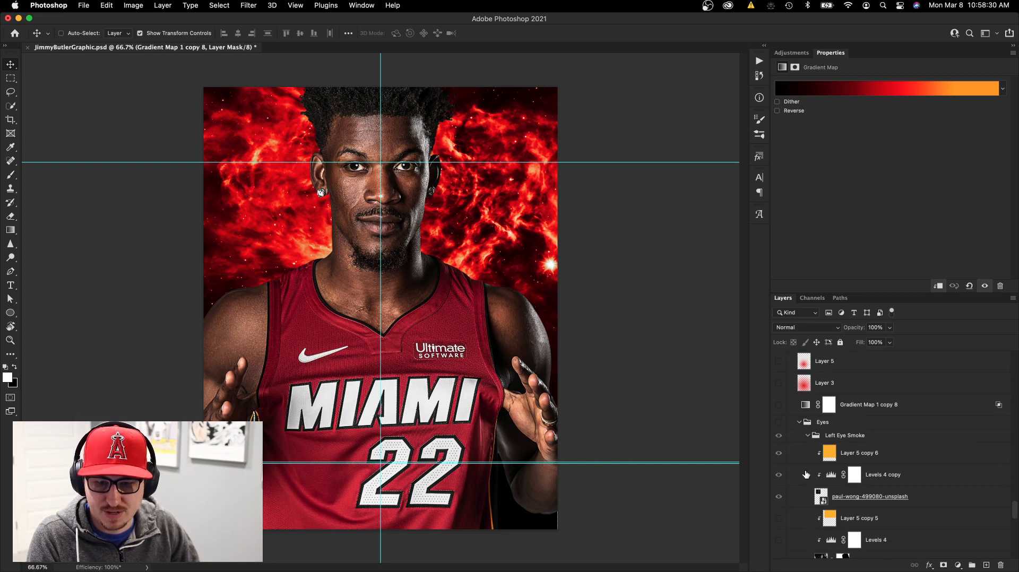
pyautogui.click(778, 436)
pyautogui.moveTo(778, 436); pyautogui.dragTo(776, 497)
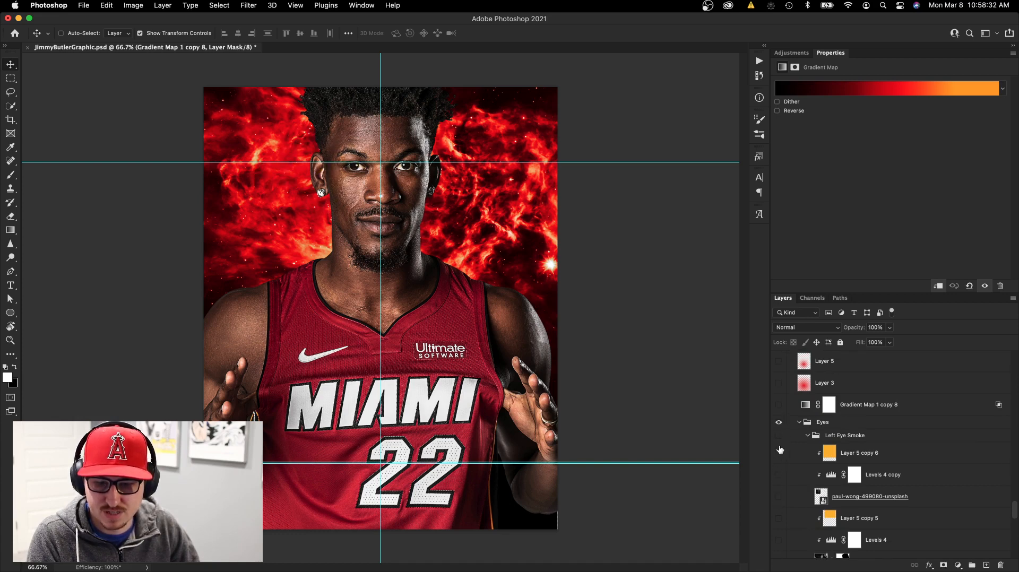
pyautogui.scroll(9, 785, 443)
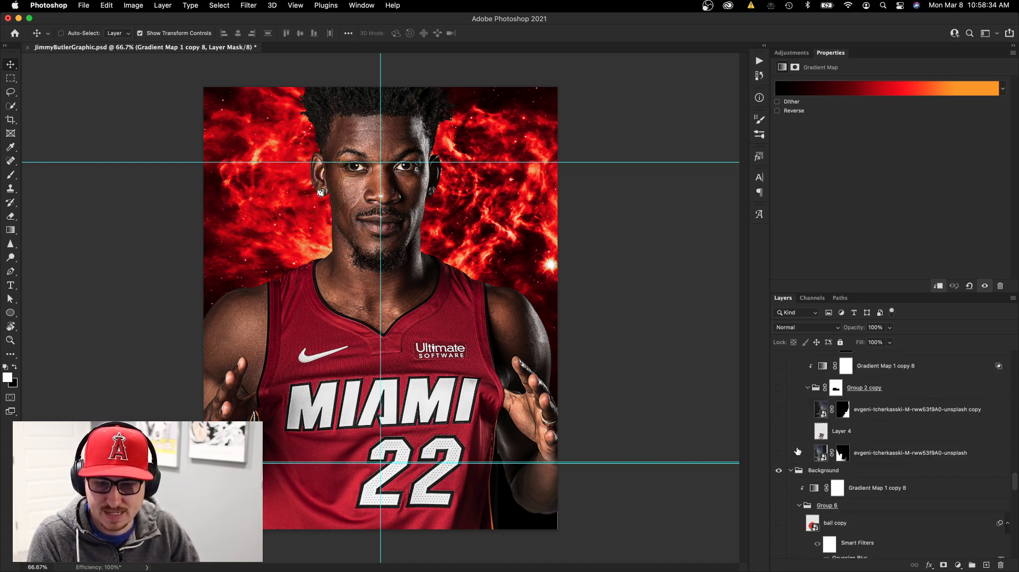
pyautogui.scroll(10, 797, 451)
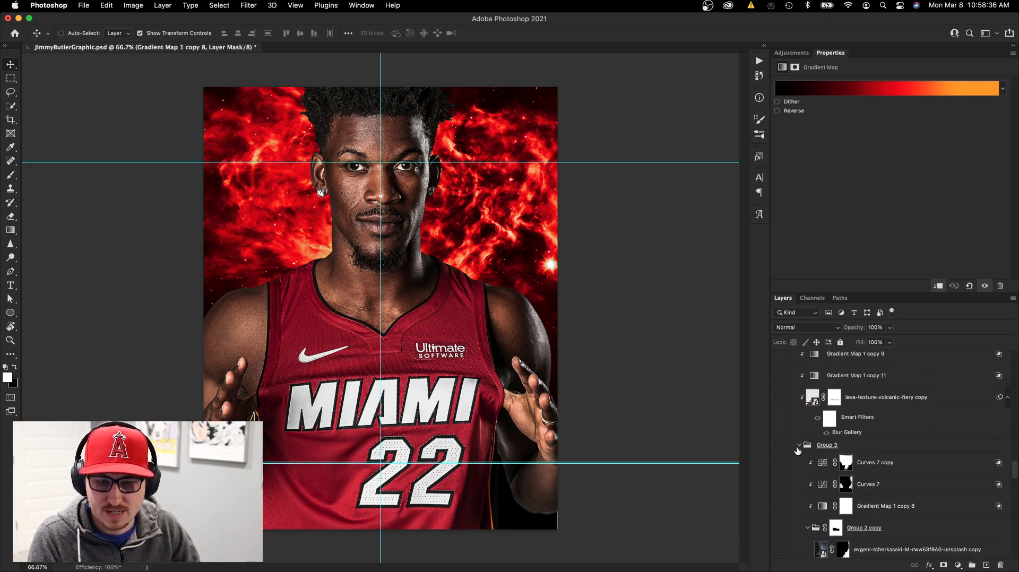
pyautogui.scroll(10, 797, 451)
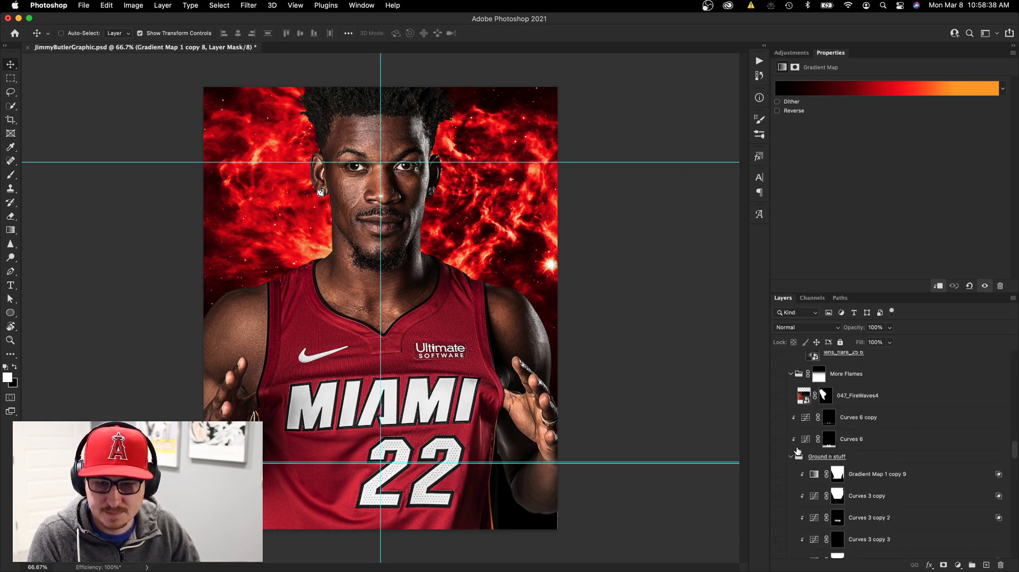
# Show the ButlerBack copy 2 layer with the player's back view and hide the jimymback portrait layer
pyautogui.scroll(10, 797, 451)
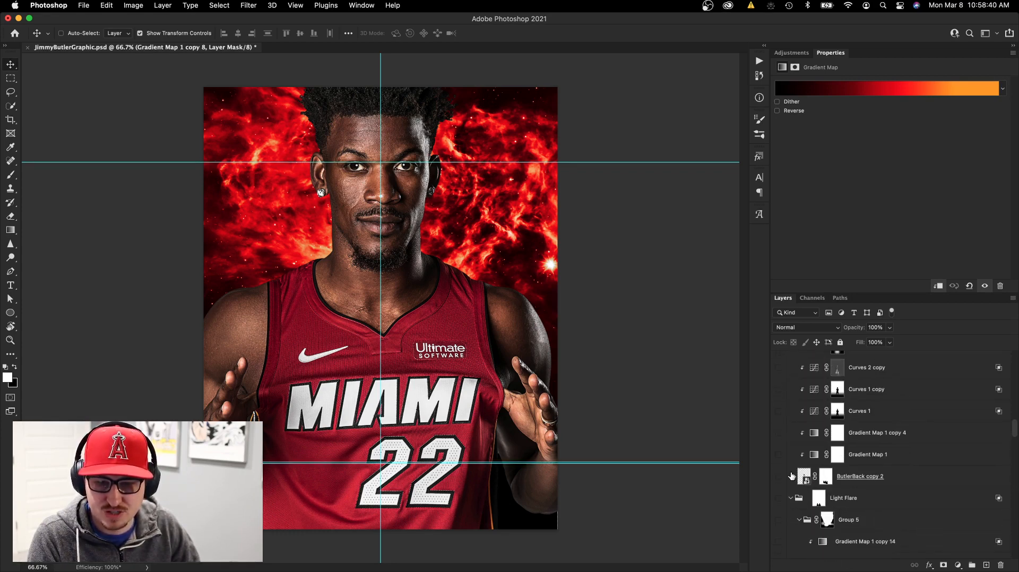
pyautogui.click(780, 478)
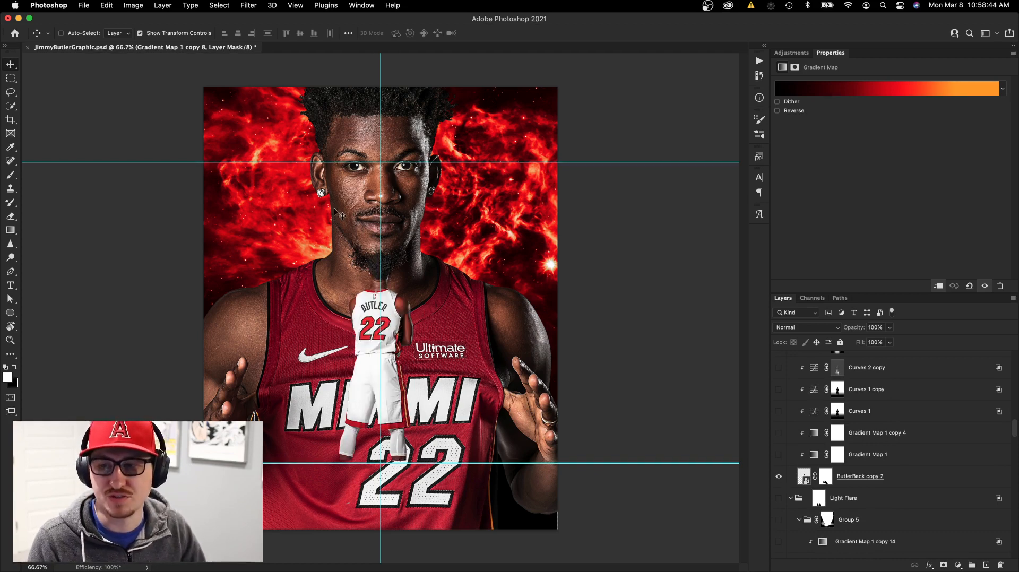
pyautogui.scroll(-10, 802, 537)
pyautogui.click(779, 483)
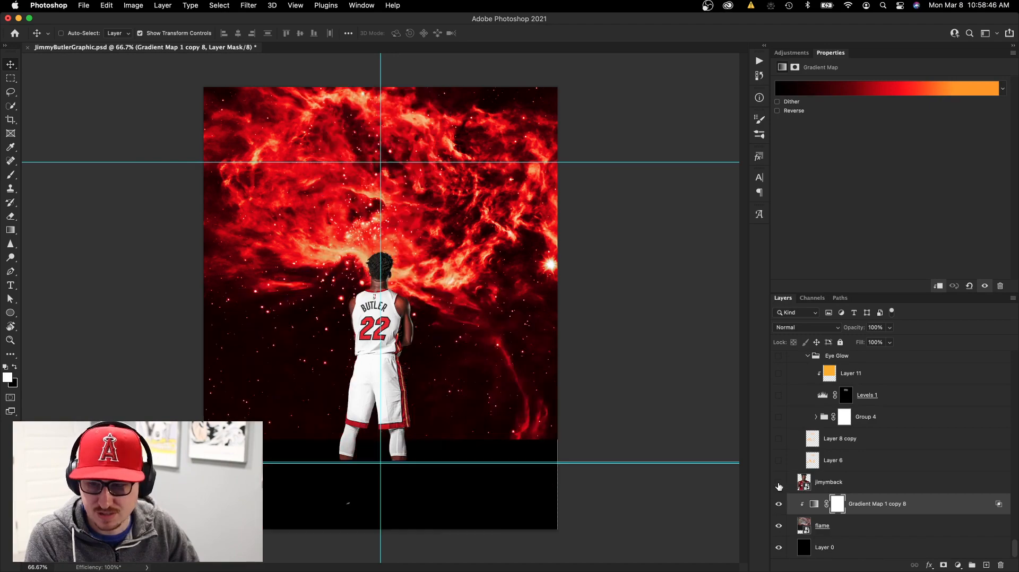
# Show the evgeni-tcherkasski rock layer and its masked copy in Group 2 copy above the Background group
pyautogui.scroll(8, 835, 495)
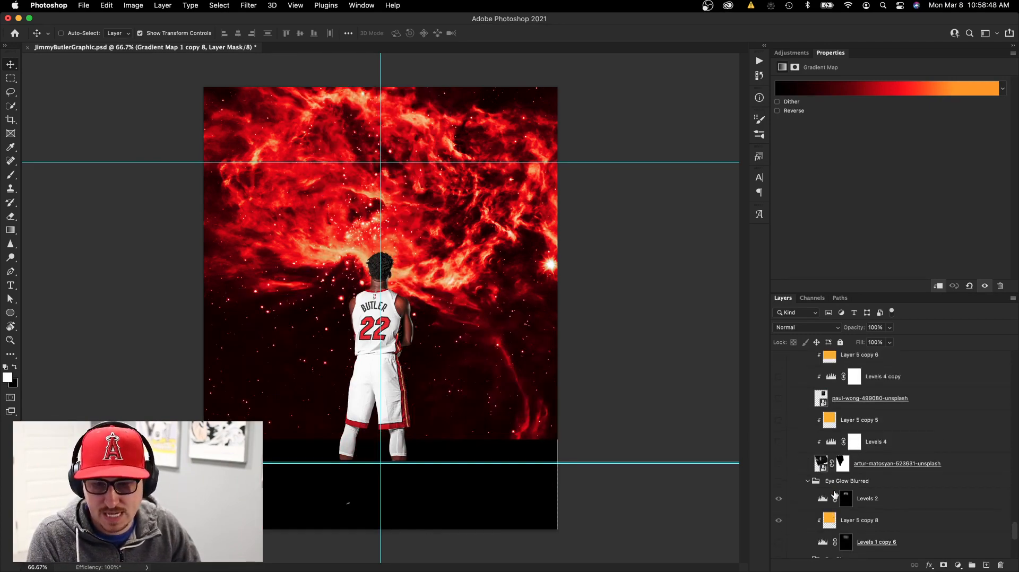
pyautogui.scroll(10, 838, 491)
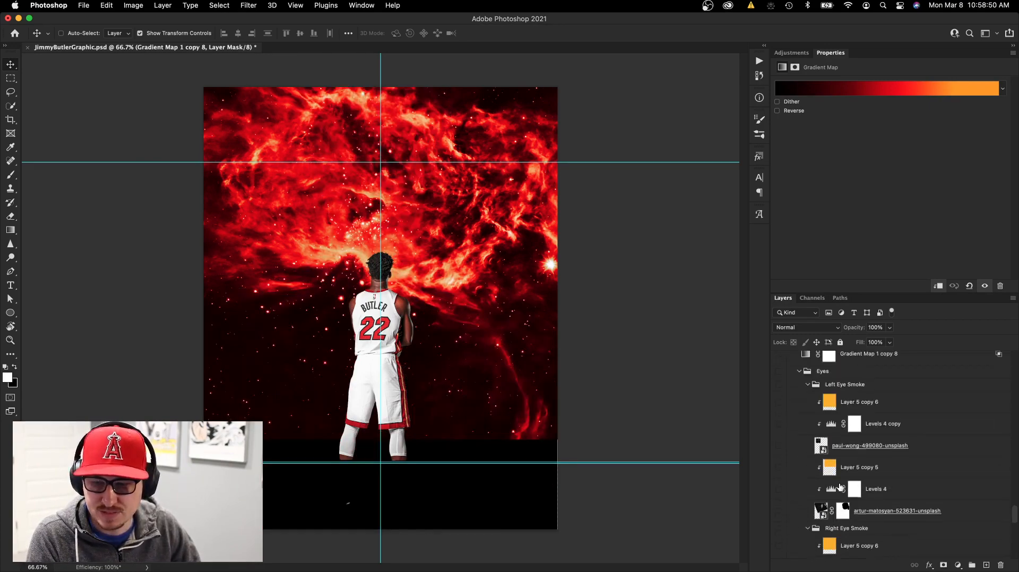
pyautogui.scroll(3, 833, 480)
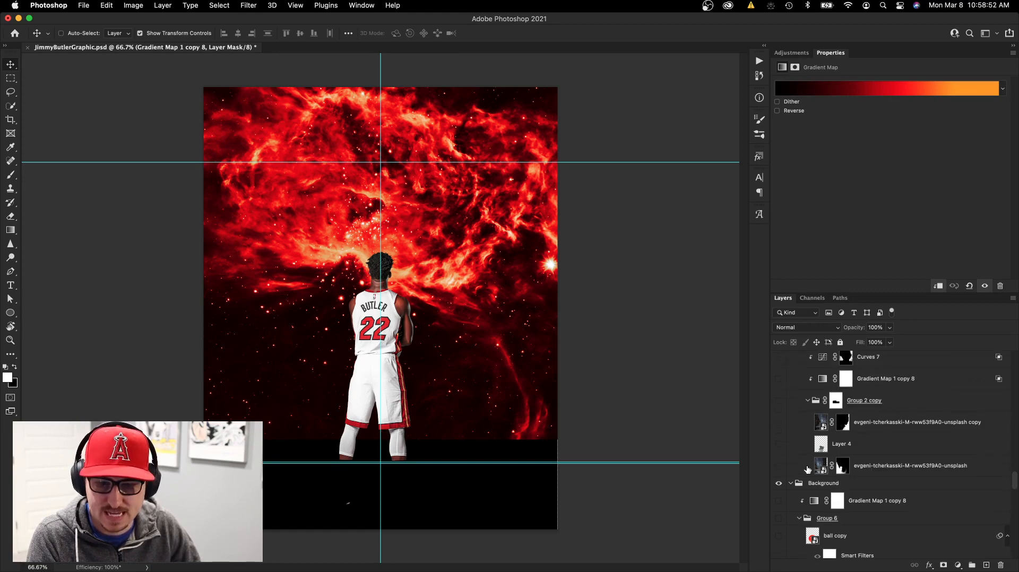
pyautogui.click(778, 466)
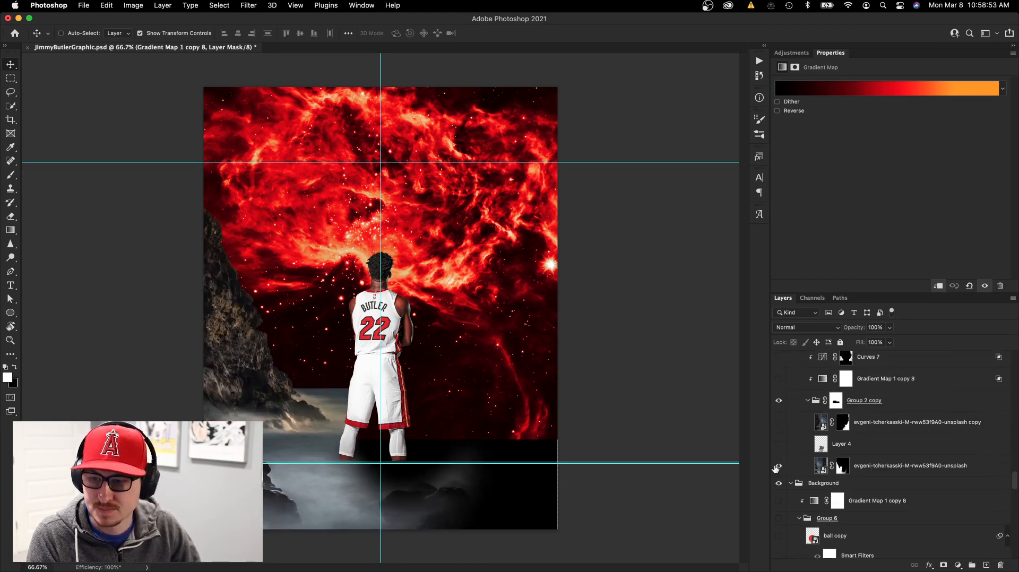
pyautogui.click(778, 422)
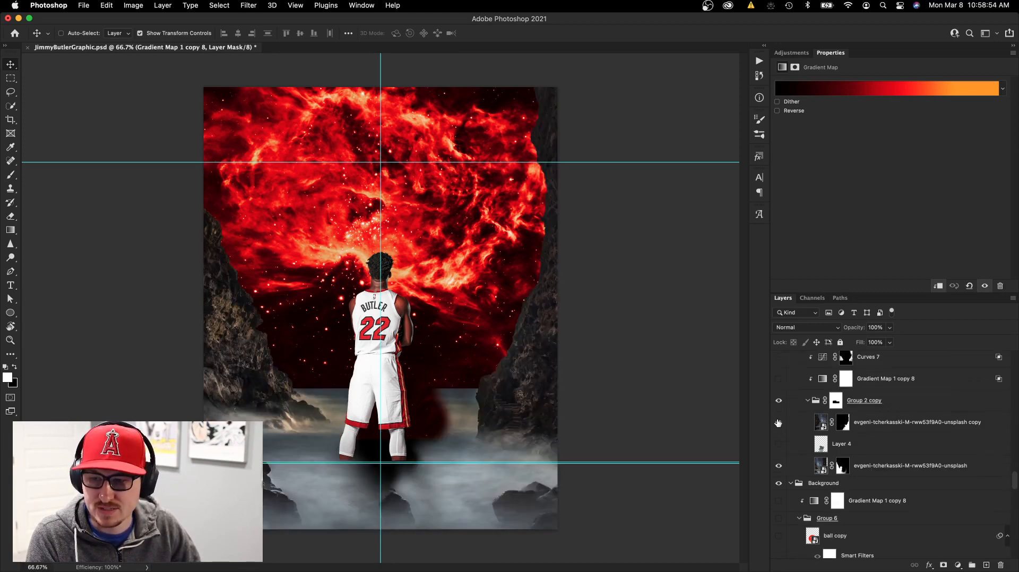
# Open the rock copy's source photo to examine its cave wall, close it, and inspect the rock staircase in the composition
pyautogui.click(822, 423)
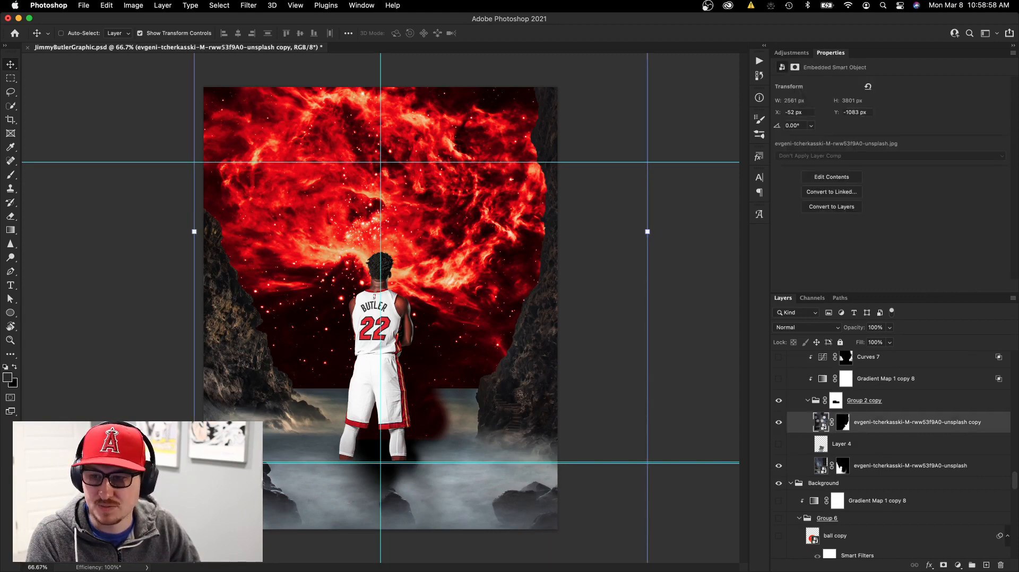
pyautogui.doubleClick(819, 419)
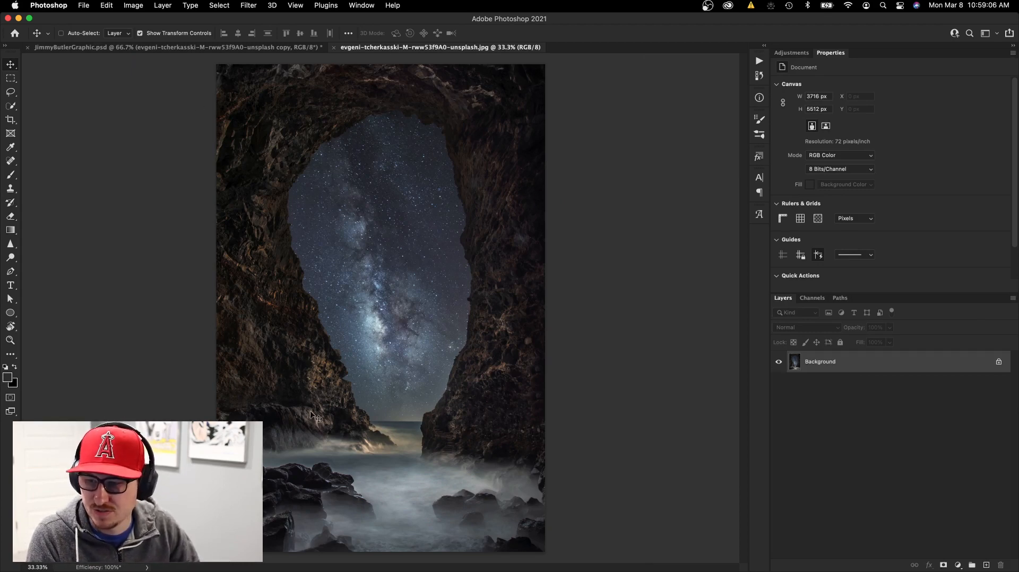
pyautogui.press('z')
pyautogui.moveTo(309, 412); pyautogui.dragTo(325, 398)
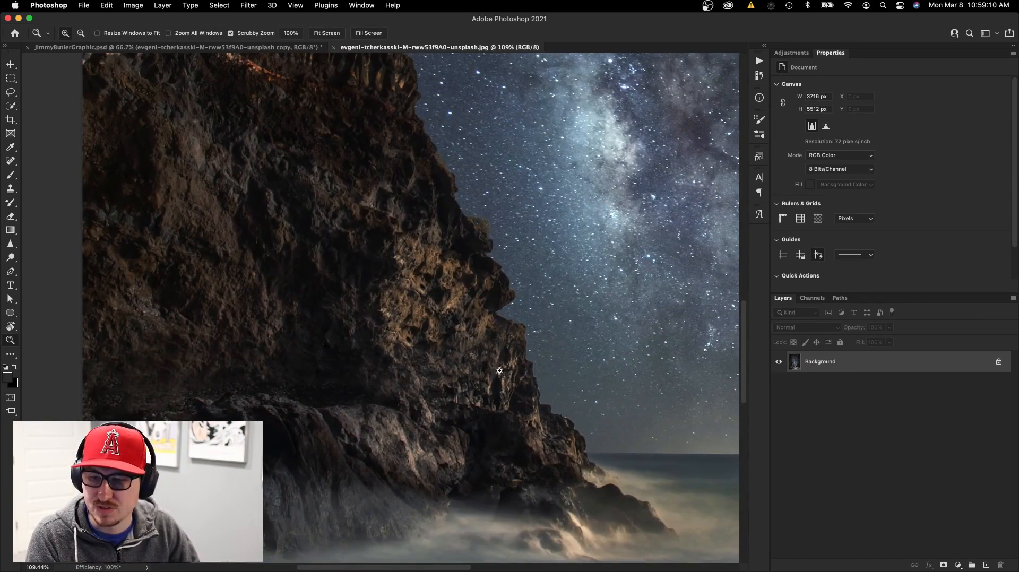
pyautogui.press('super+w')
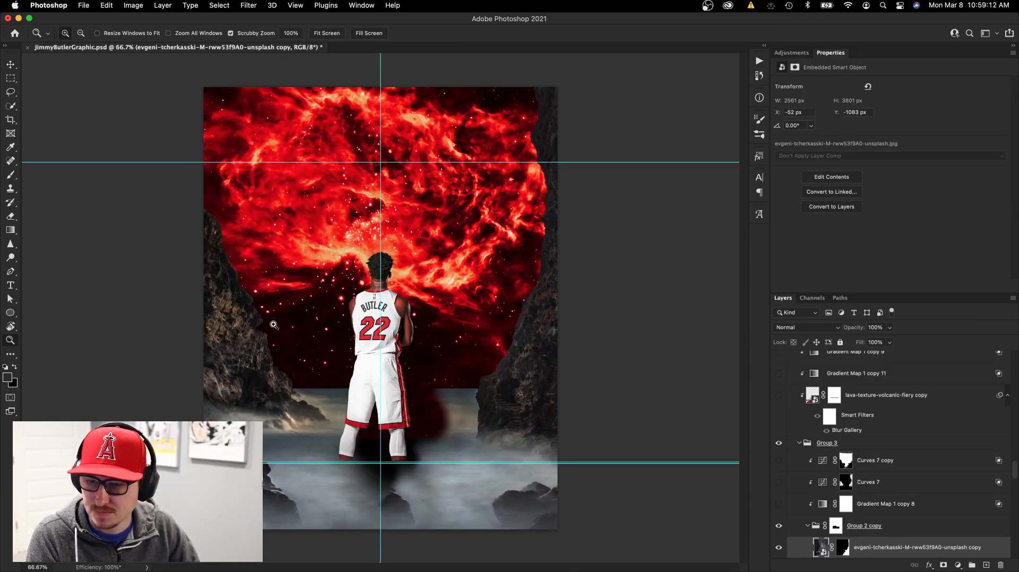
pyautogui.moveTo(506, 404); pyautogui.dragTo(553, 409)
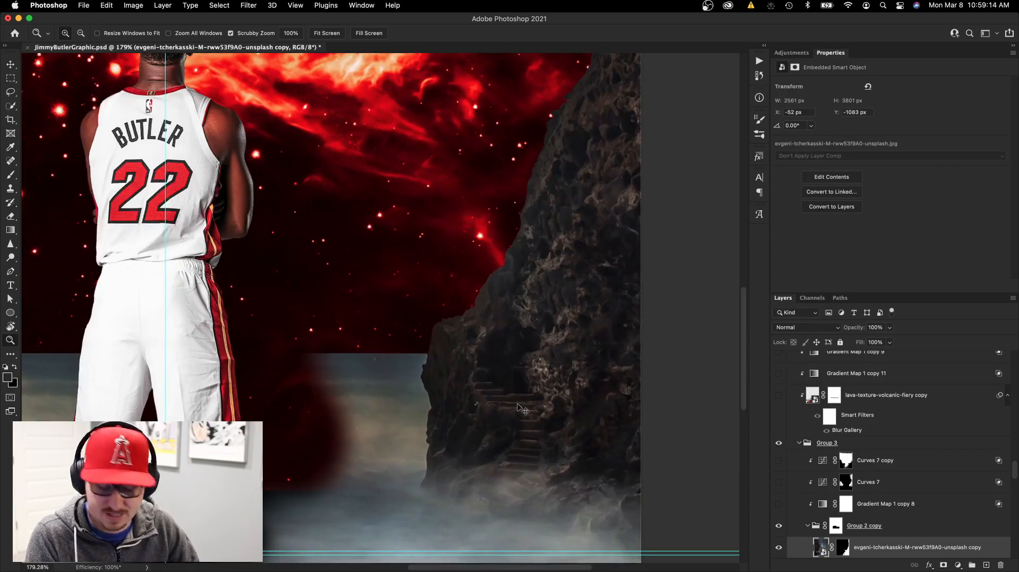
pyautogui.press('super+0')
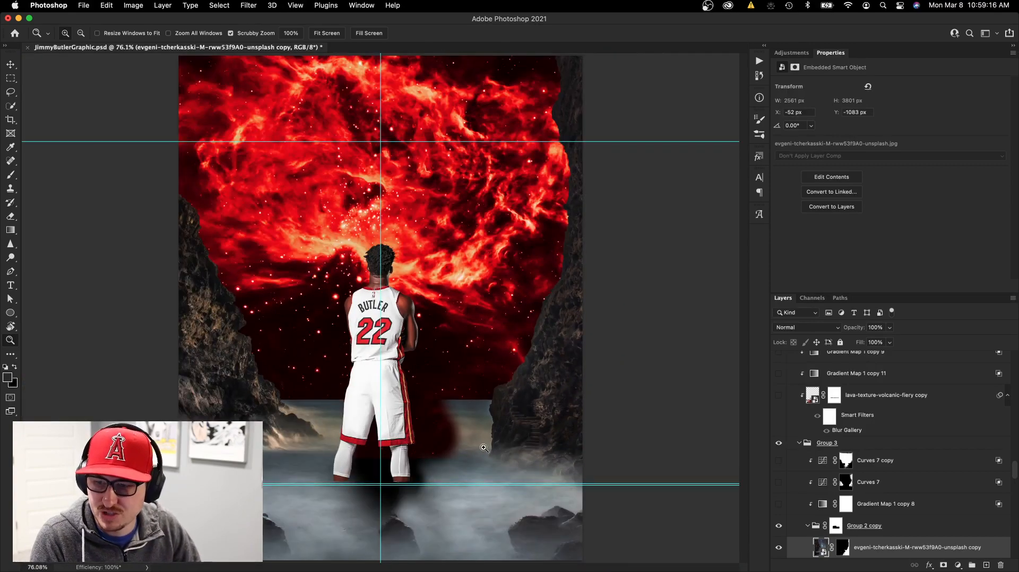
# Show Layer 4 between the two rock layers in Group 2 copy
pyautogui.scroll(-3, 825, 512)
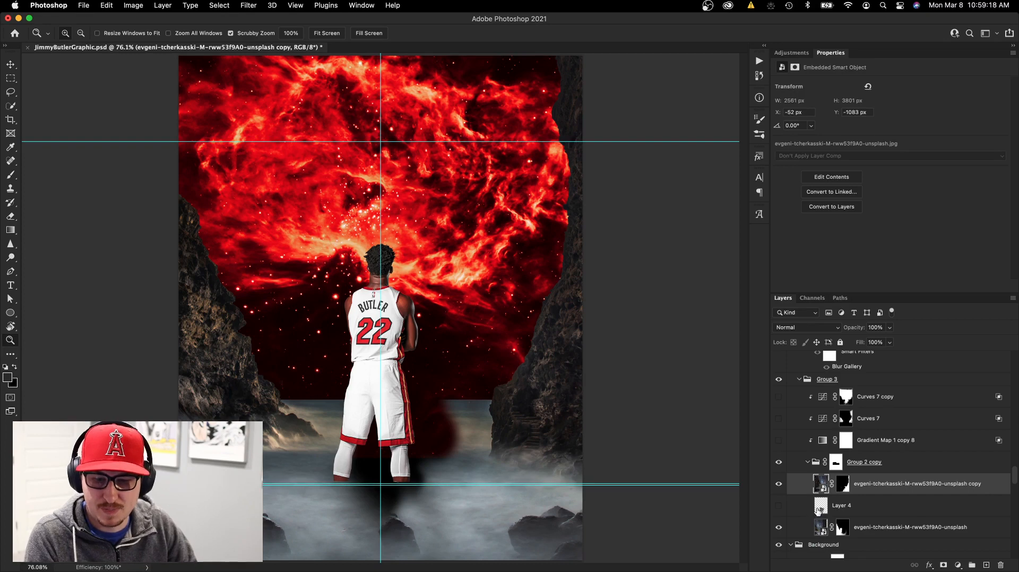
pyautogui.click(819, 507)
pyautogui.click(778, 505)
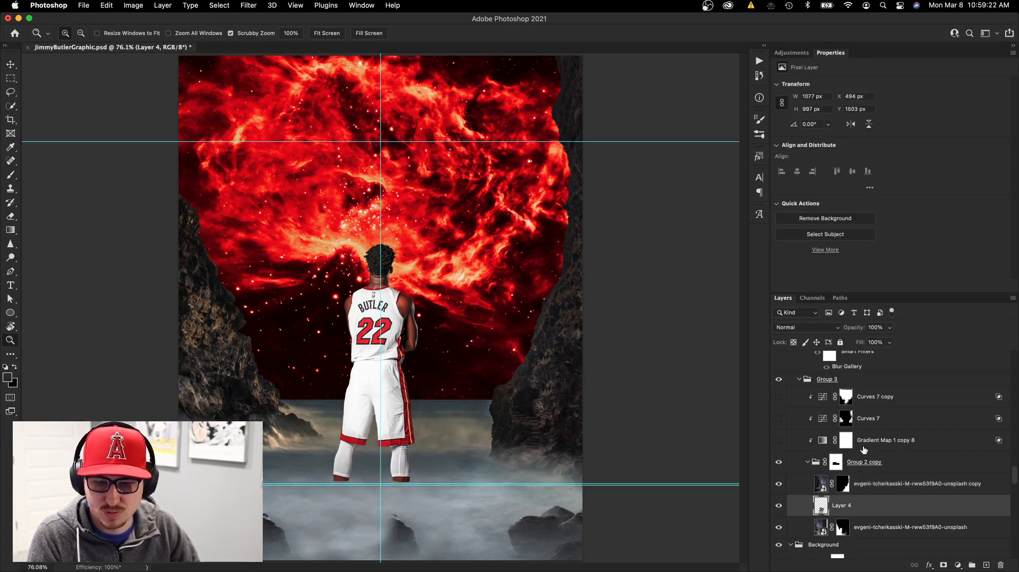
# Show Gradient Map 1 copy 8 in Group 3 and examine its gradient's color stops, leaving them as they are
pyautogui.click(779, 441)
pyautogui.click(878, 441)
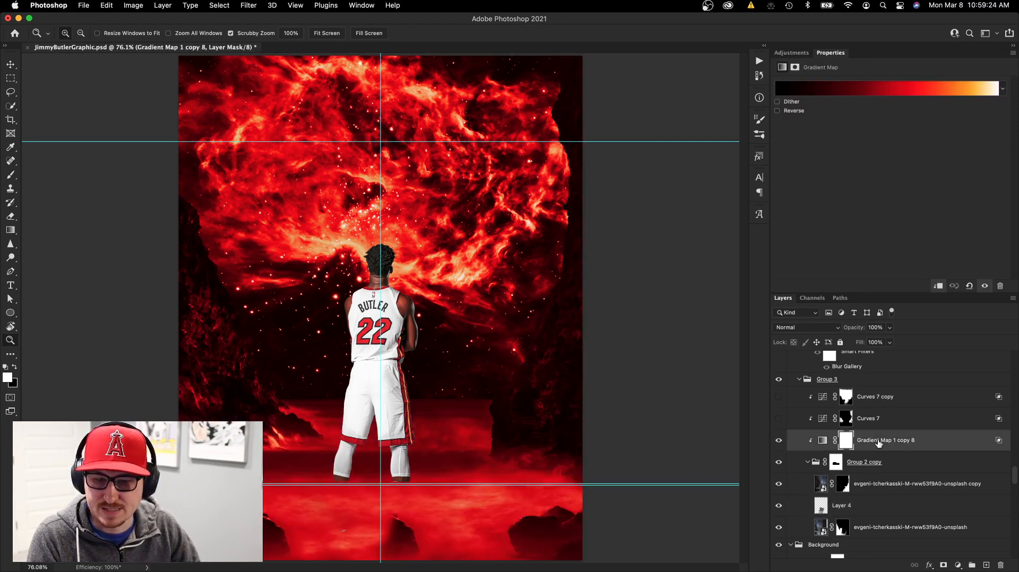
pyautogui.click(933, 92)
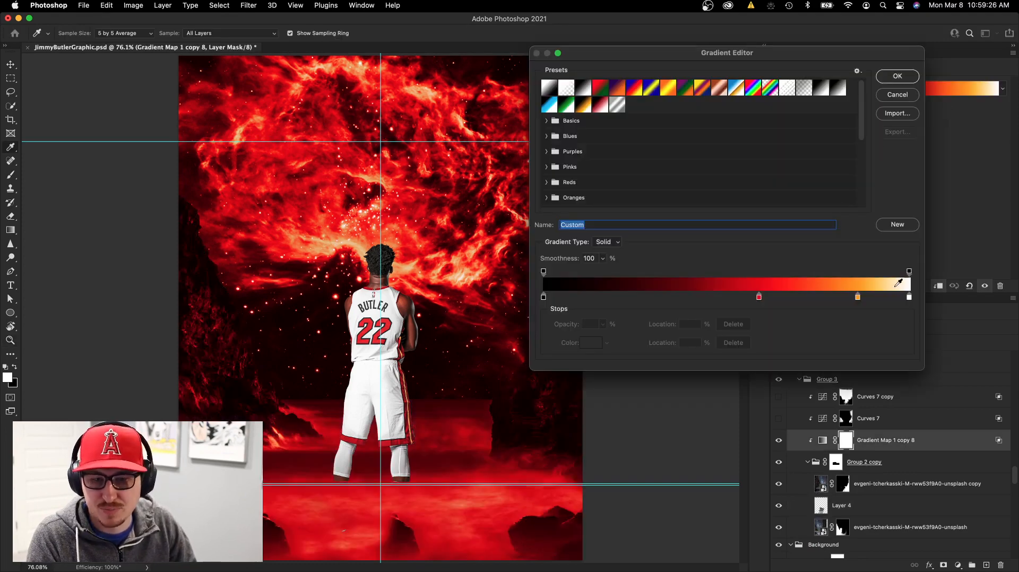
pyautogui.click(909, 95)
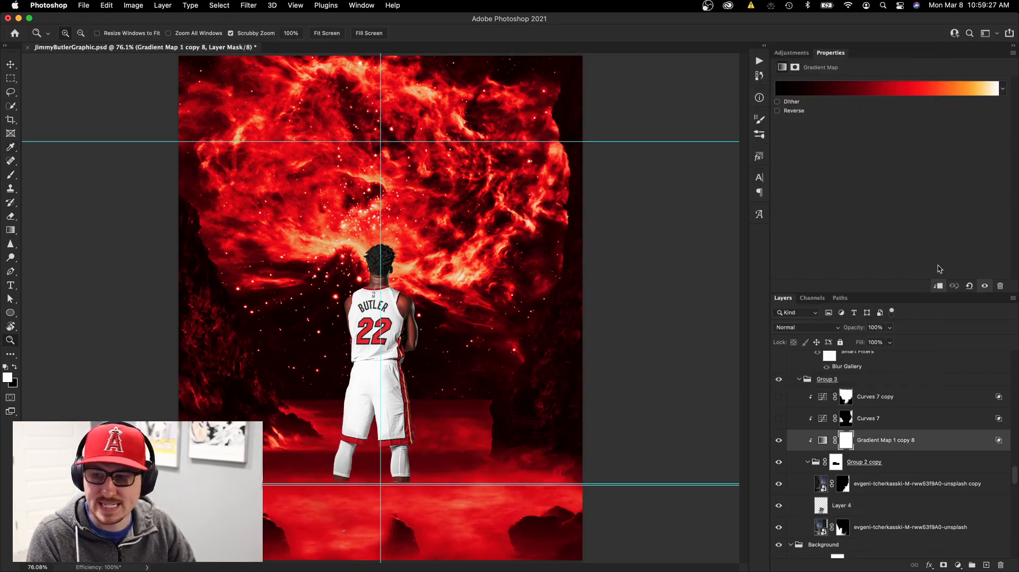
# Show the Curves 7 and Curves 7 copy adjustments in Group 3 and display the curve of Curves 7 copy
pyautogui.click(857, 425)
pyautogui.click(778, 419)
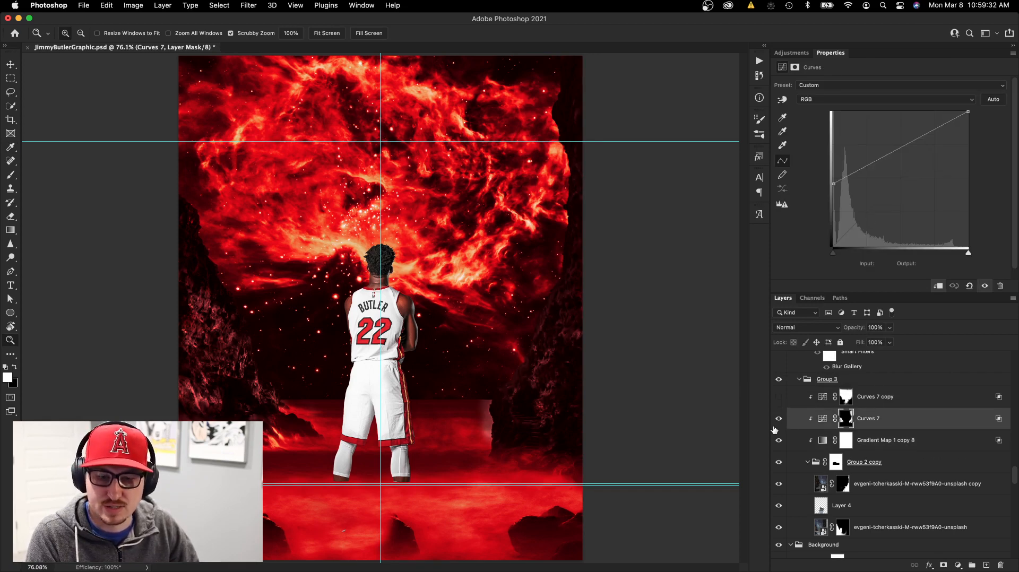
pyautogui.click(777, 396)
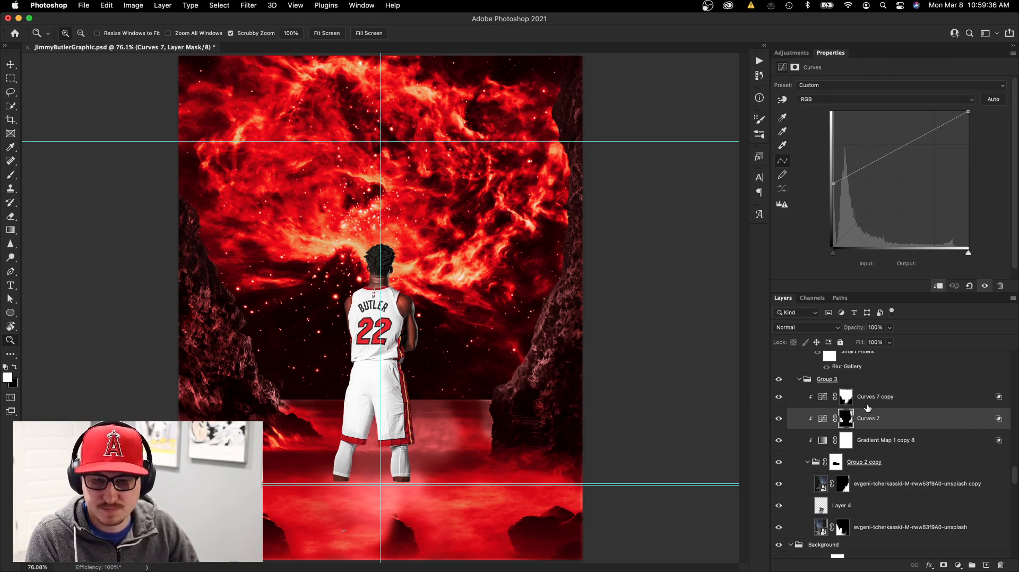
pyautogui.click(822, 396)
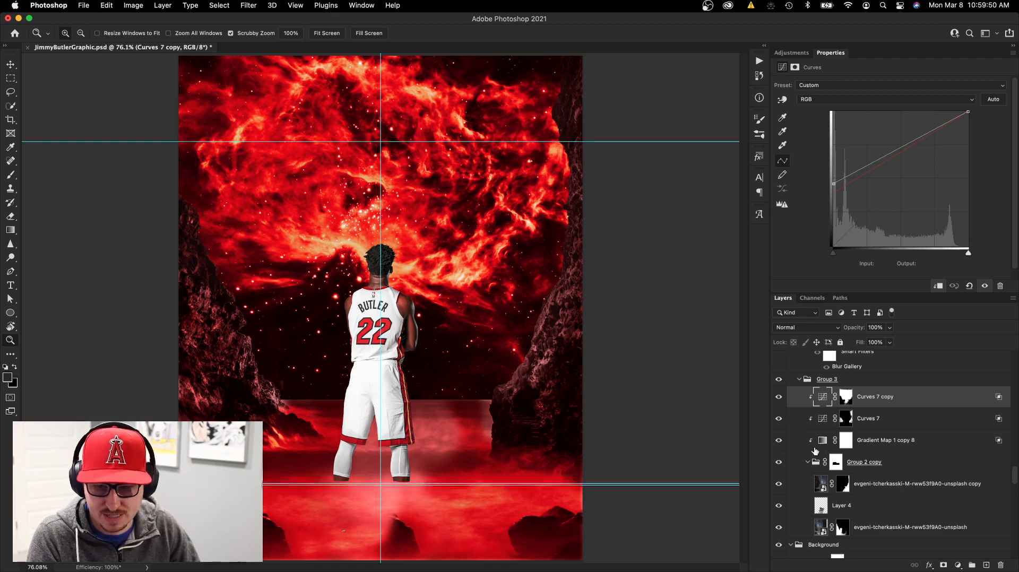
# Collapse Group 3 and show the lava-texture-volcanic-fiery copy layer clipped above it
pyautogui.click(799, 379)
pyautogui.scroll(5, 813, 435)
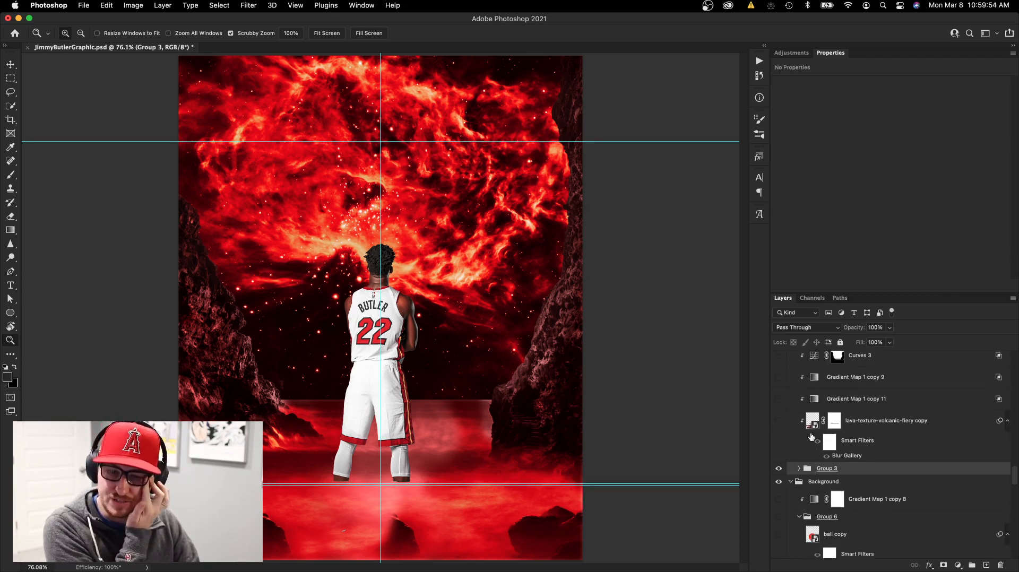
pyautogui.click(778, 421)
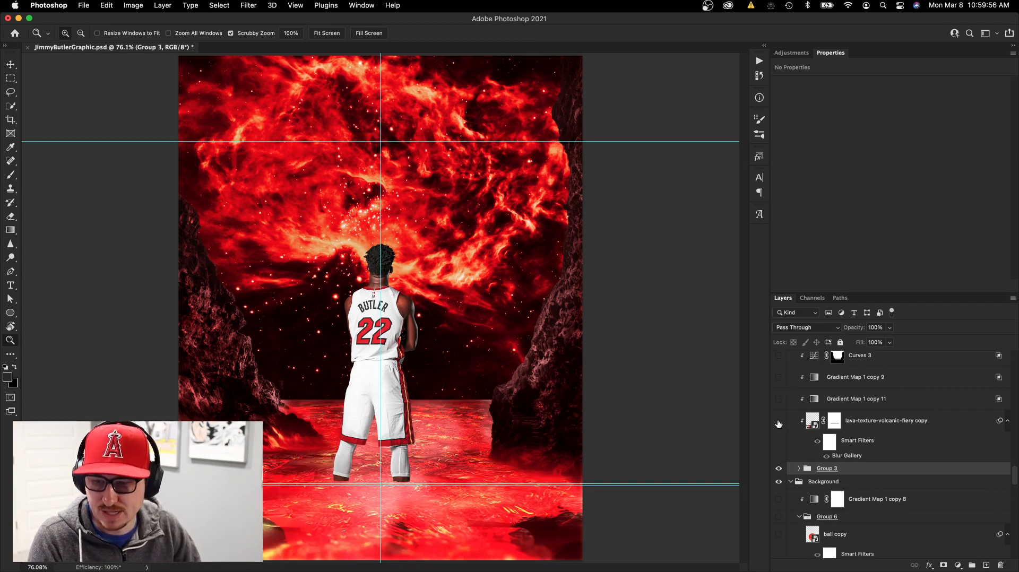
pyautogui.click(778, 421)
# Open the lava texture smart object and its nested source image to examine them, and return to the main composition
pyautogui.click(813, 418)
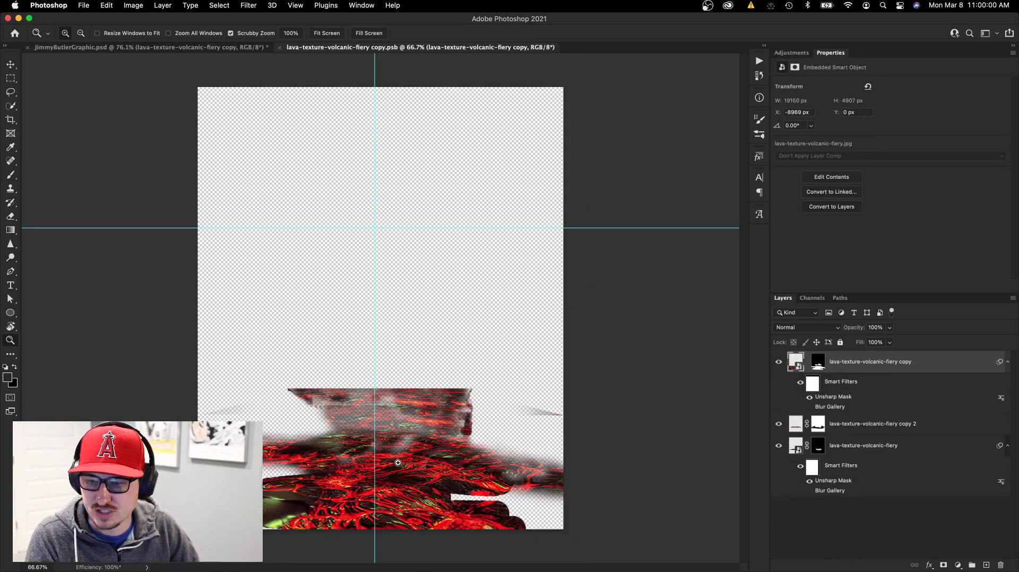
pyautogui.doubleClick(791, 363)
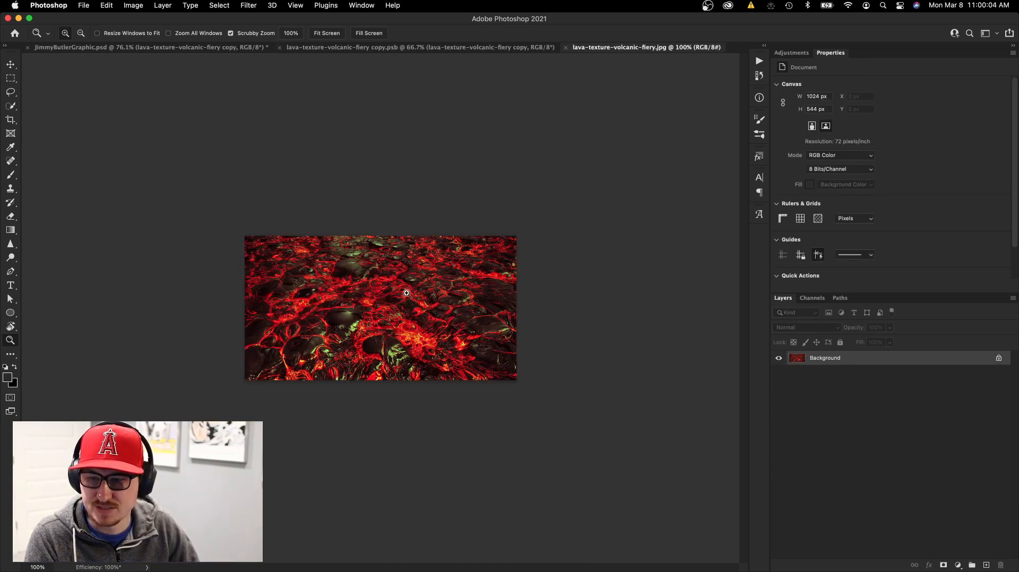
pyautogui.press('super+w')
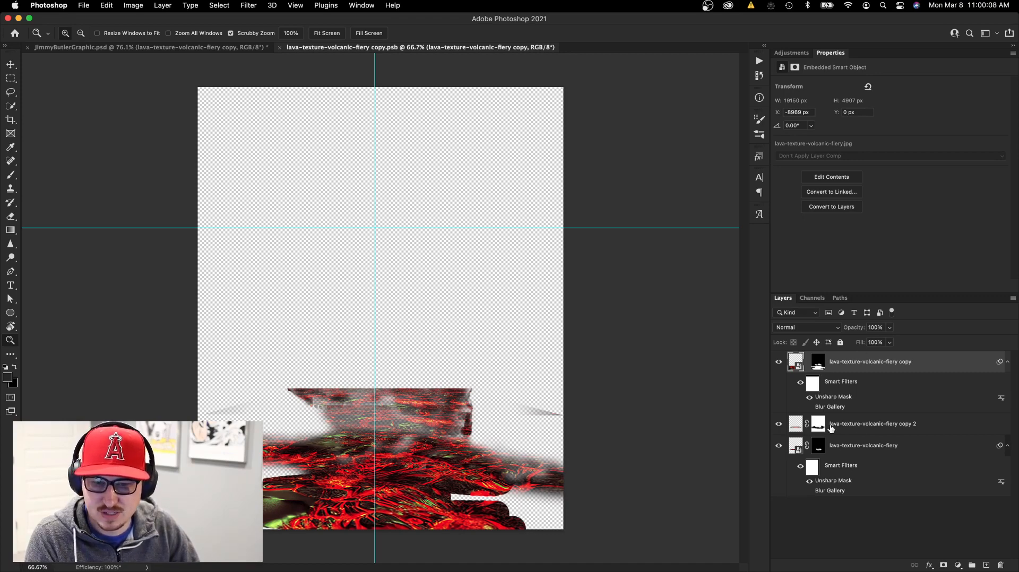
pyautogui.press('super+w')
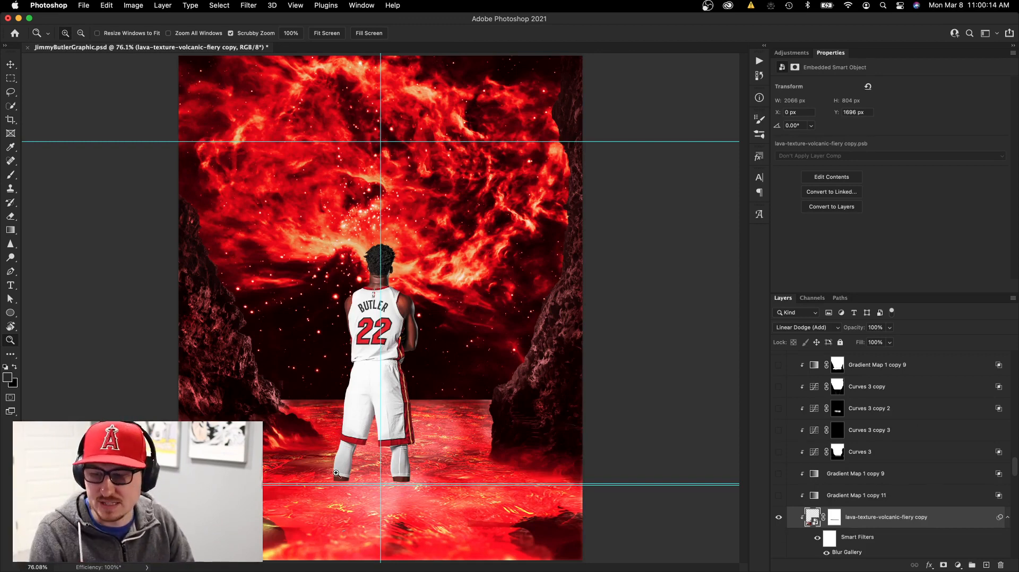
# Show Gradient Map 1 copy 11 above the lava texture and examine its gradient's color stops without changing them
pyautogui.click(850, 495)
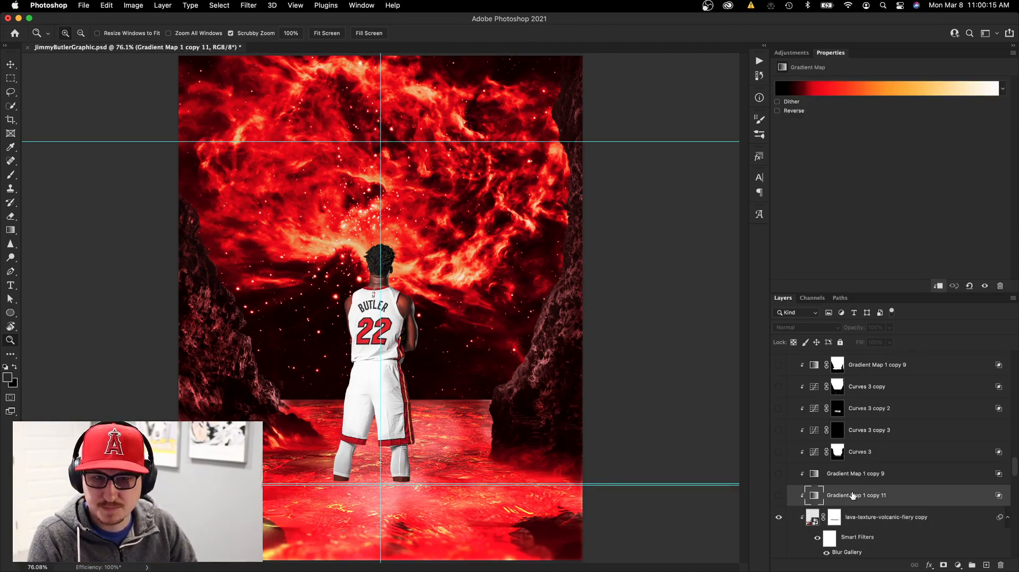
pyautogui.click(779, 494)
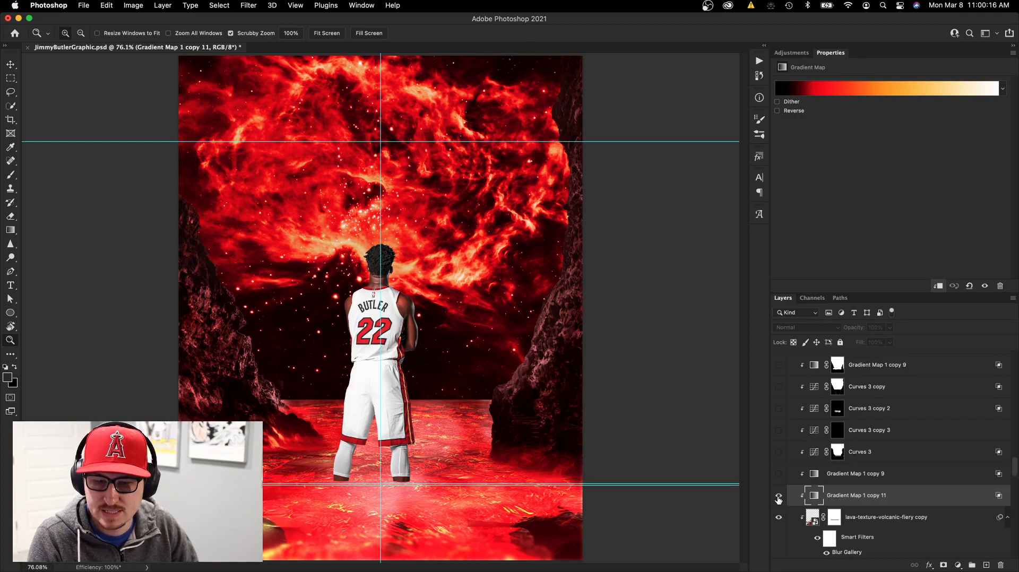
pyautogui.click(870, 89)
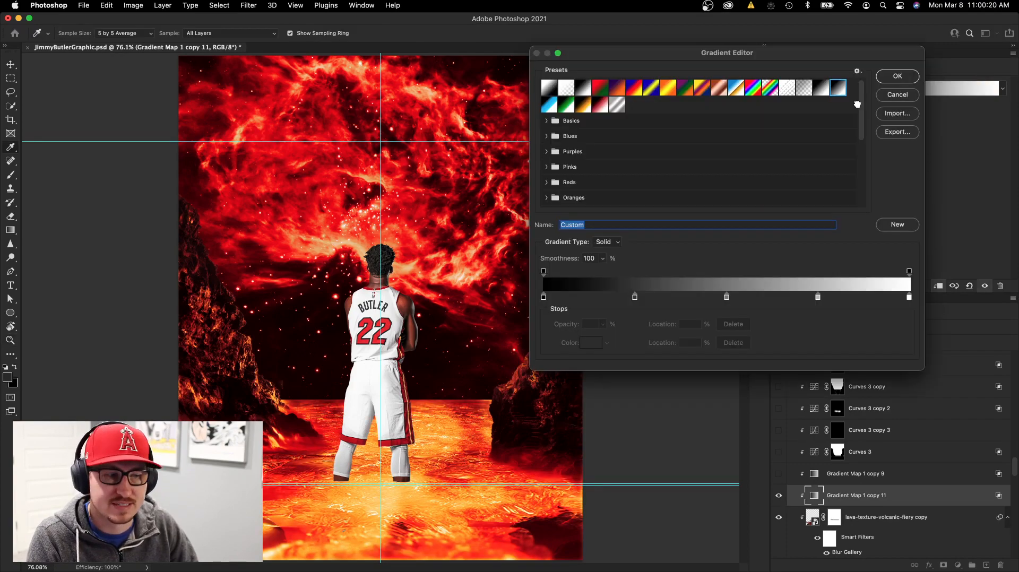
pyautogui.click(897, 95)
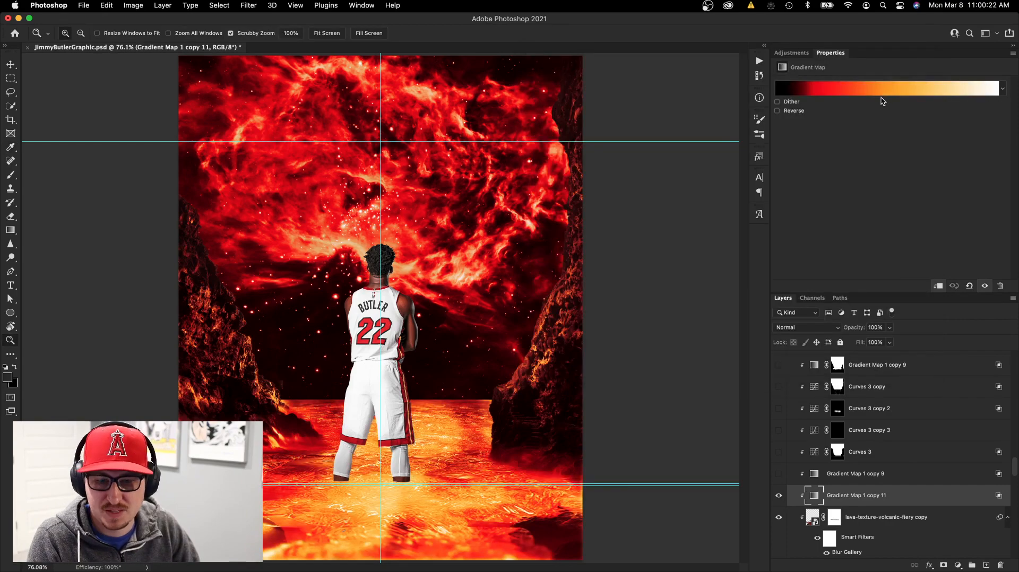
pyautogui.click(861, 94)
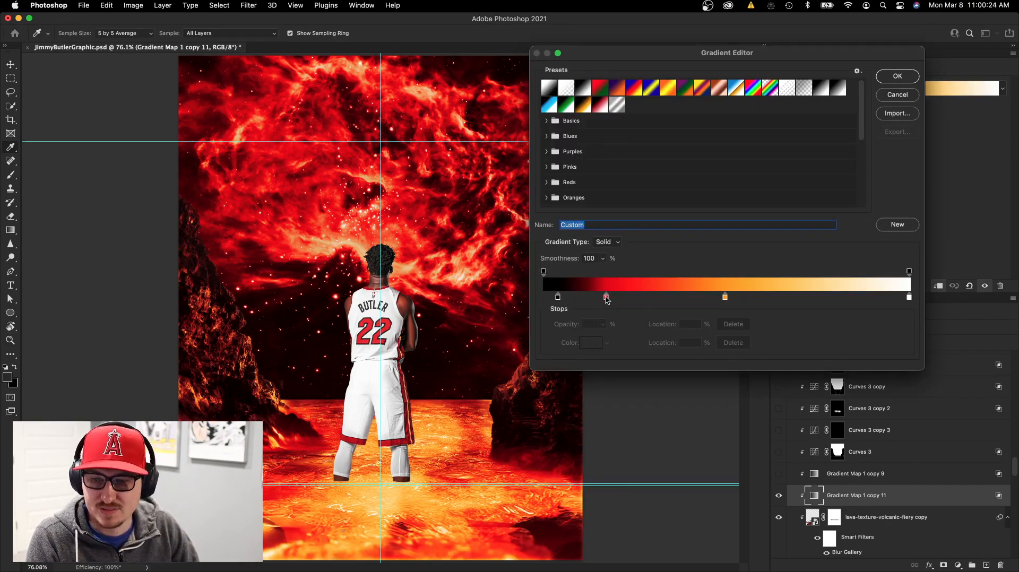
pyautogui.click(898, 77)
# Show the Gradient Map 1 copy 9 adjustment directly above Gradient Map 1 copy 11
pyautogui.click(851, 474)
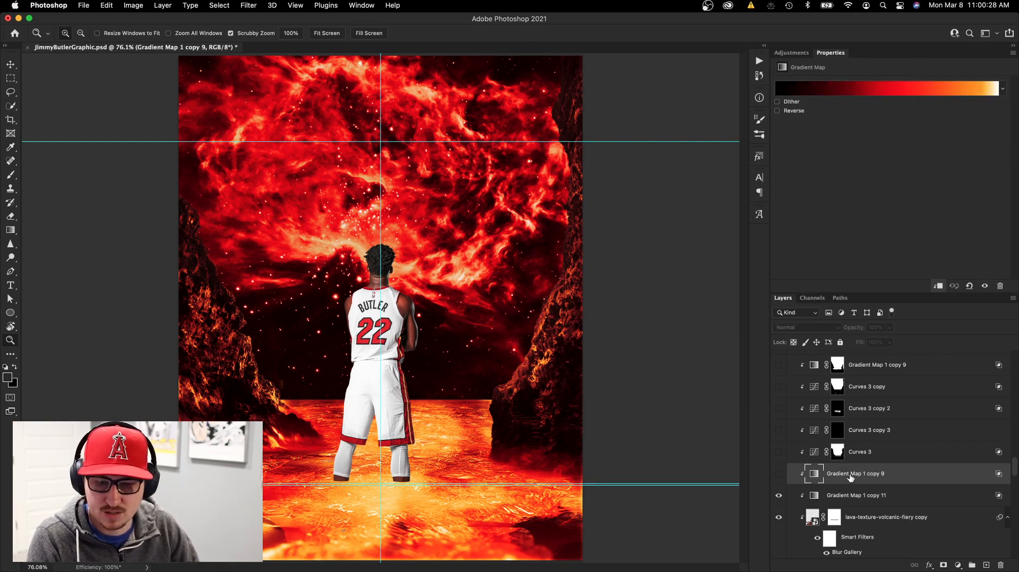
pyautogui.click(778, 473)
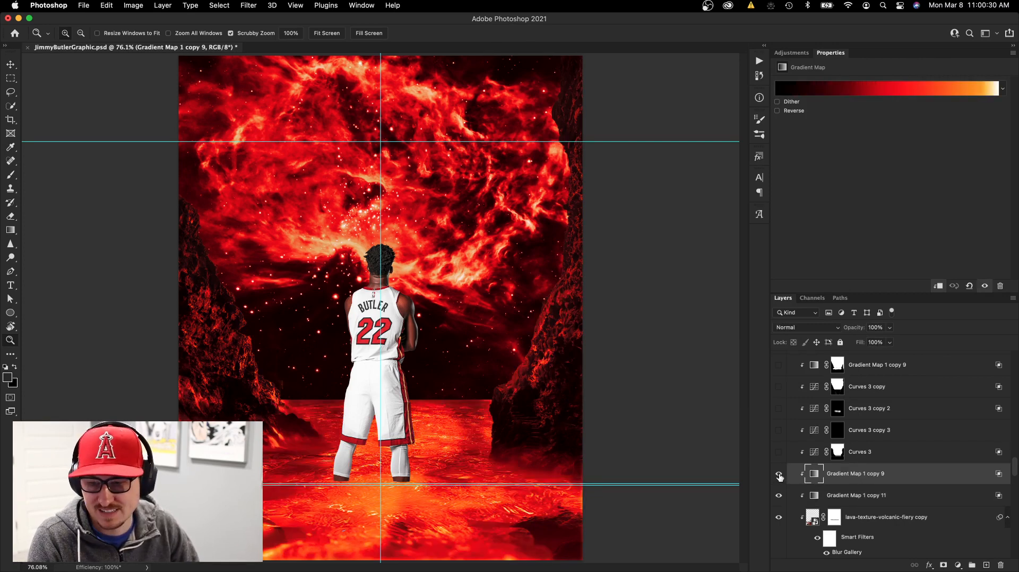
# Examine the Blend If settings of Gradient Map 1 copy 9 and Gradient Map 1 copy 11 without changing them
pyautogui.doubleClick(924, 475)
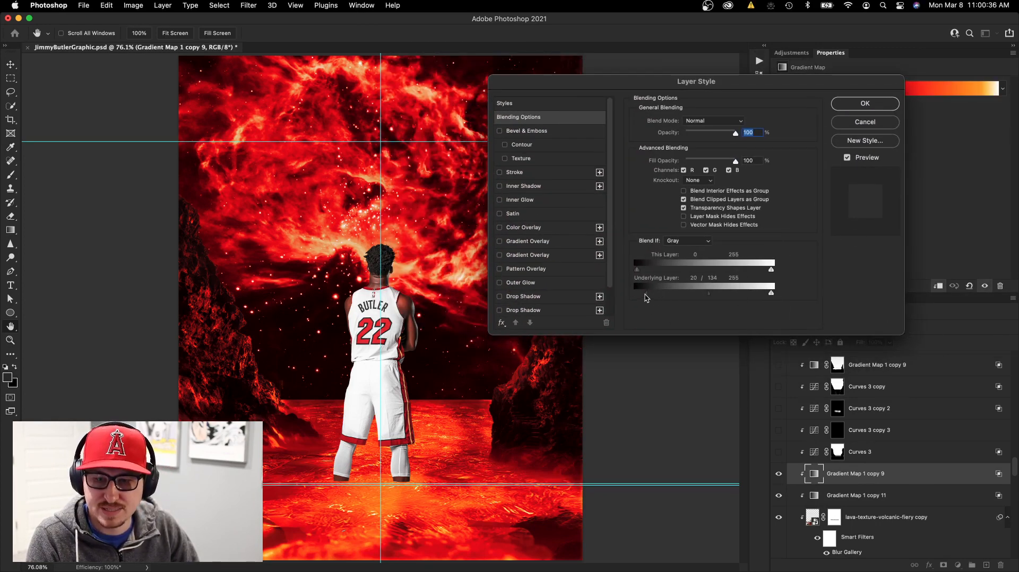
pyautogui.click(865, 122)
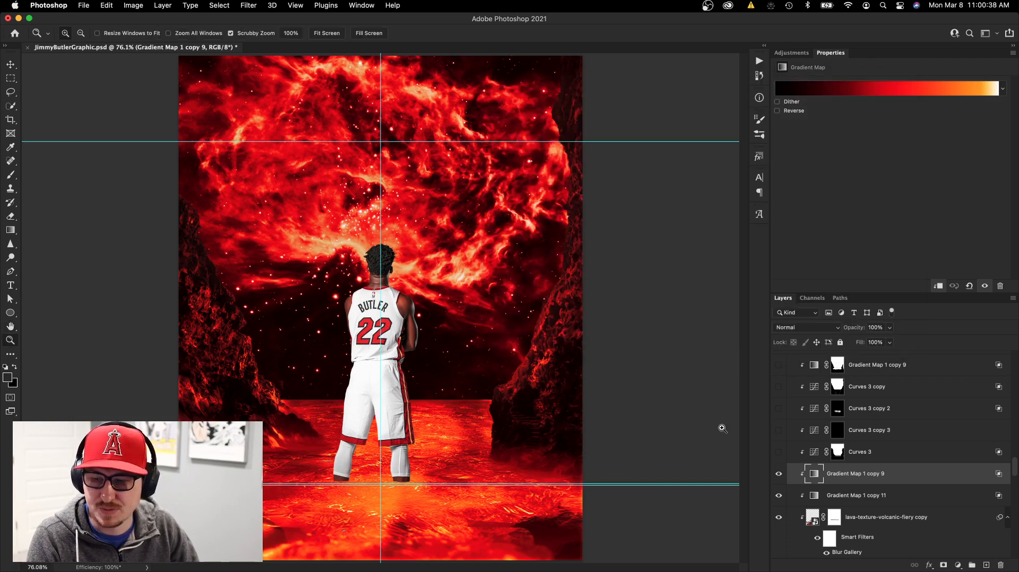
pyautogui.click(778, 477)
pyautogui.doubleClick(918, 496)
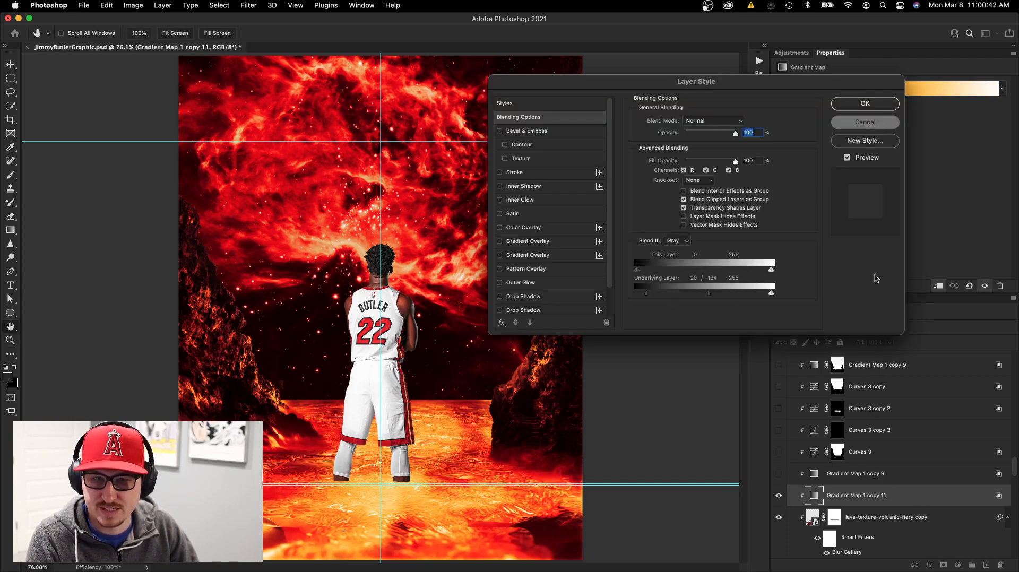
pyautogui.click(865, 121)
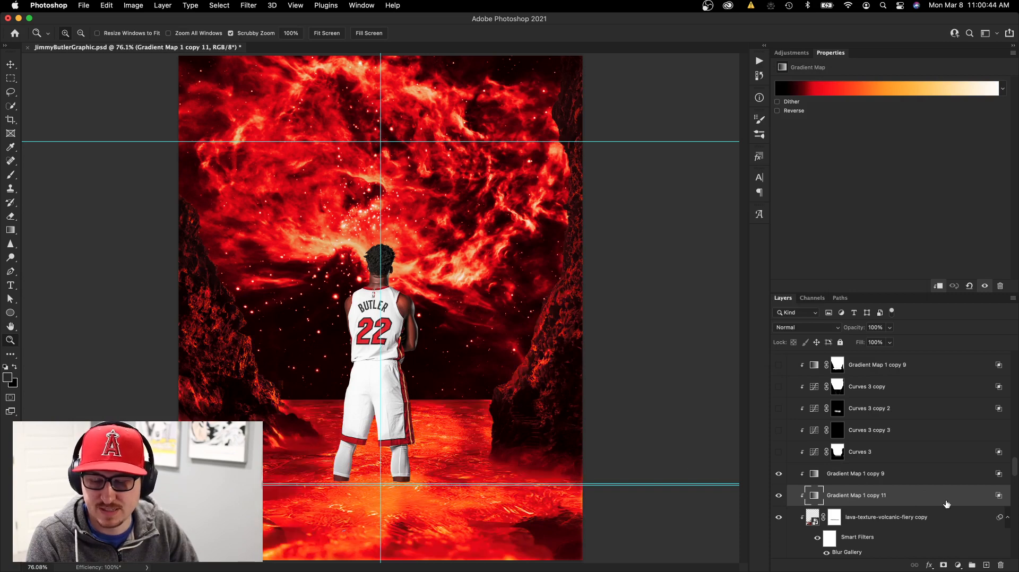
pyautogui.click(903, 478)
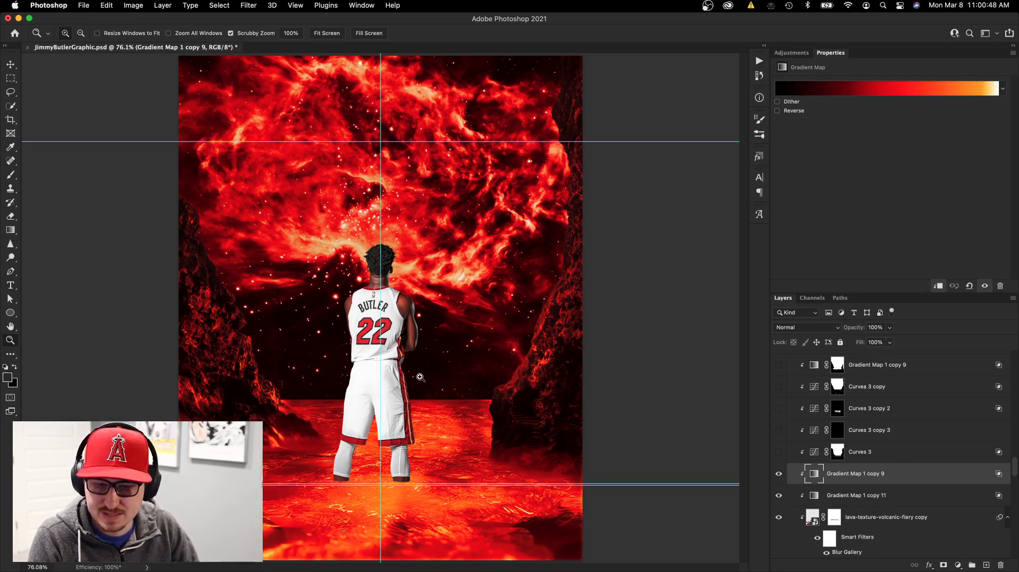
# Show the ball copy and ball layers inside Group 6 of the Background group
pyautogui.scroll(-4, 845, 493)
pyautogui.scroll(-3, 845, 493)
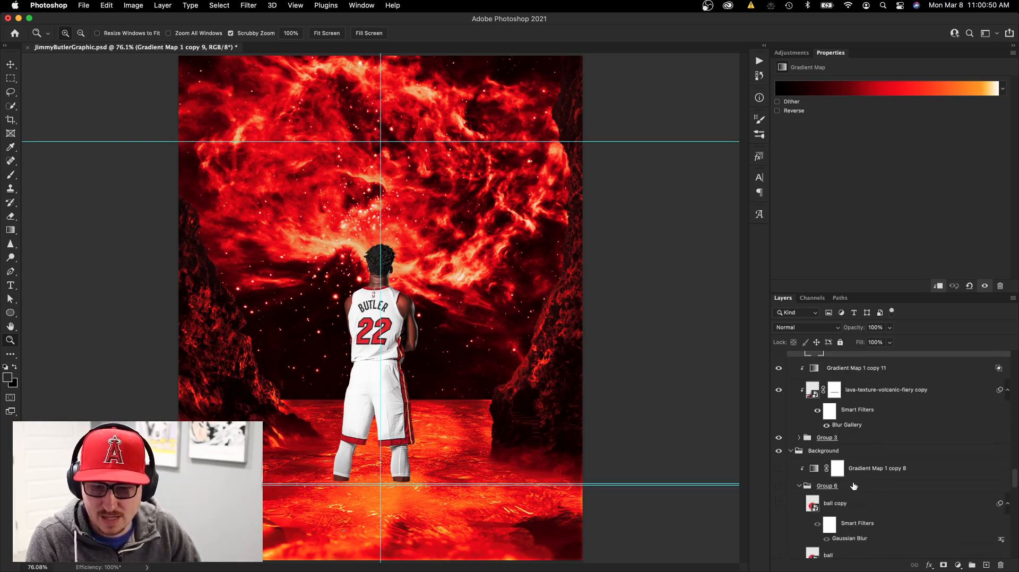
pyautogui.click(778, 454)
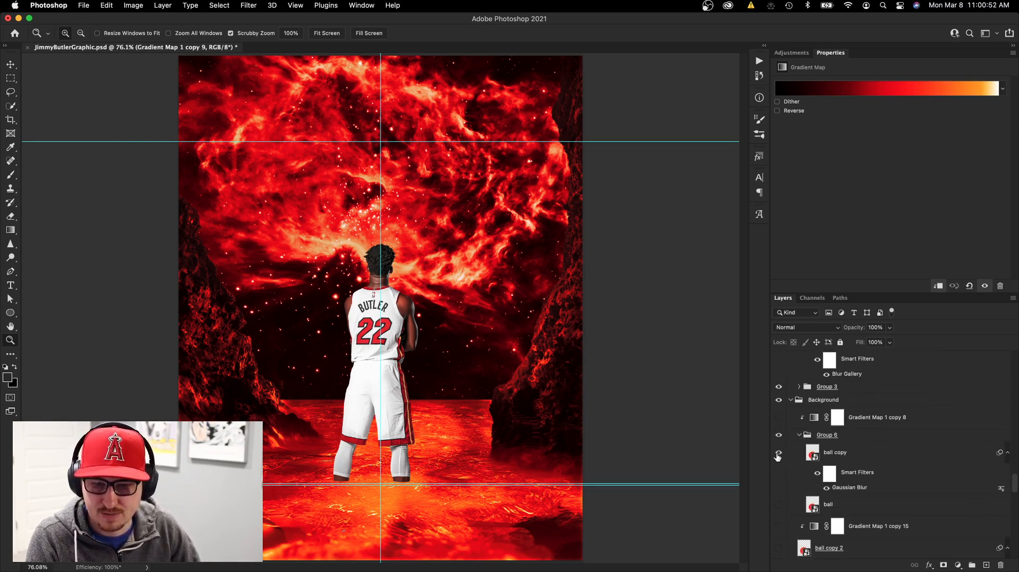
pyautogui.scroll(-1, 849, 488)
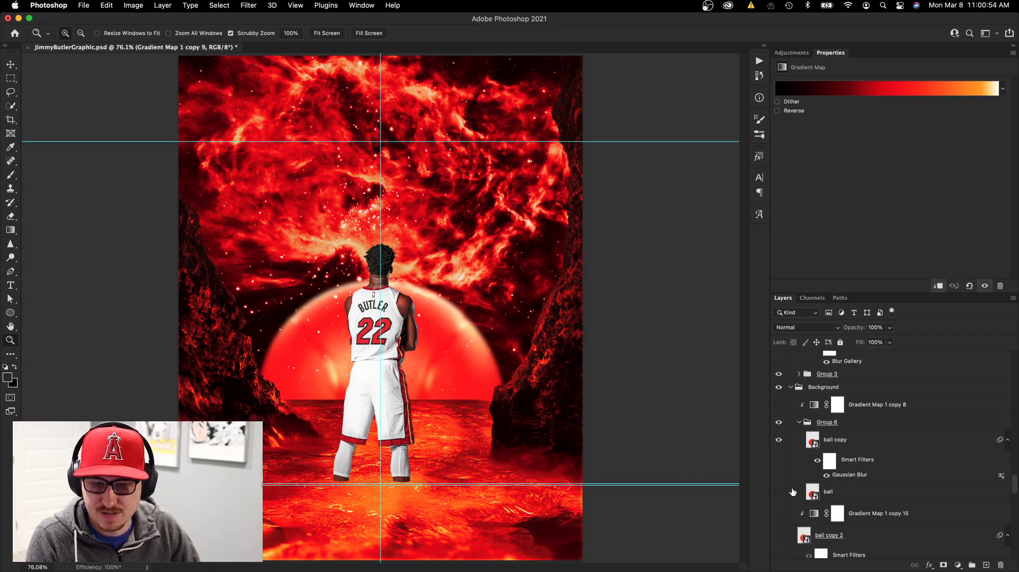
pyautogui.click(779, 493)
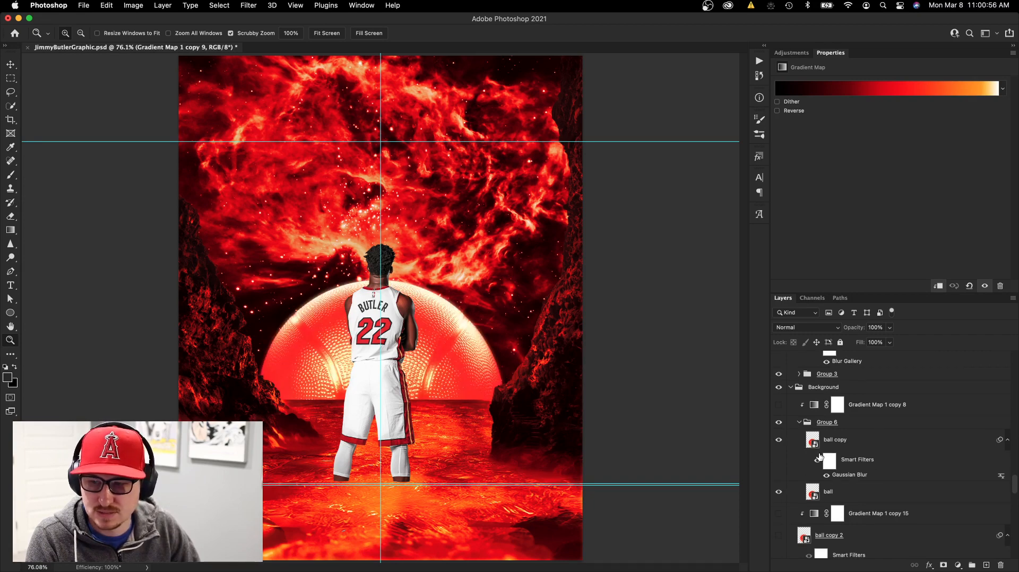
# Show the ball copy 2 layer below Group 6 and the Gradient Map 1 copy 15 adjustment clipped to it
pyautogui.scroll(-4, 819, 457)
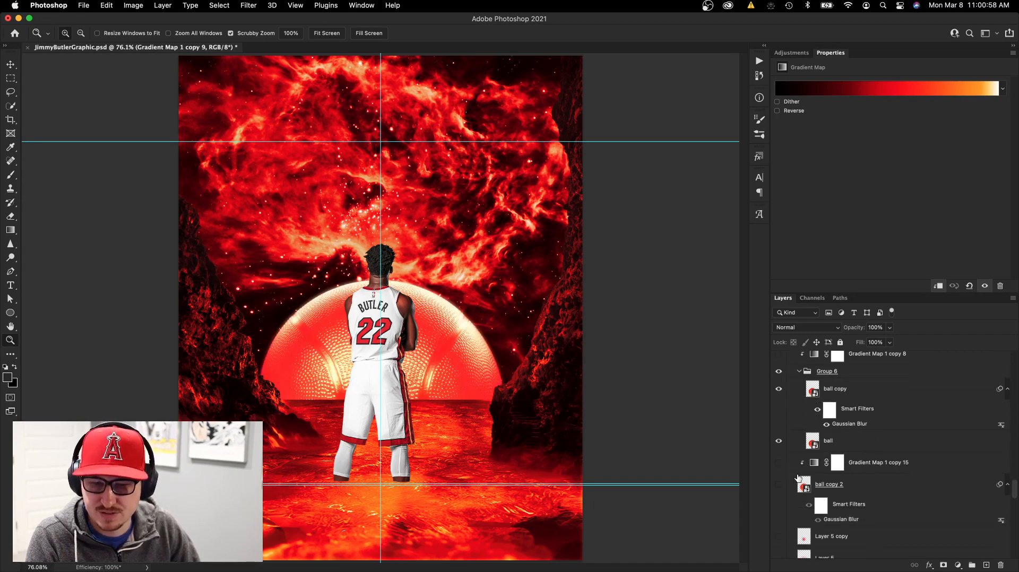
pyautogui.click(778, 485)
pyautogui.scroll(-1, 801, 475)
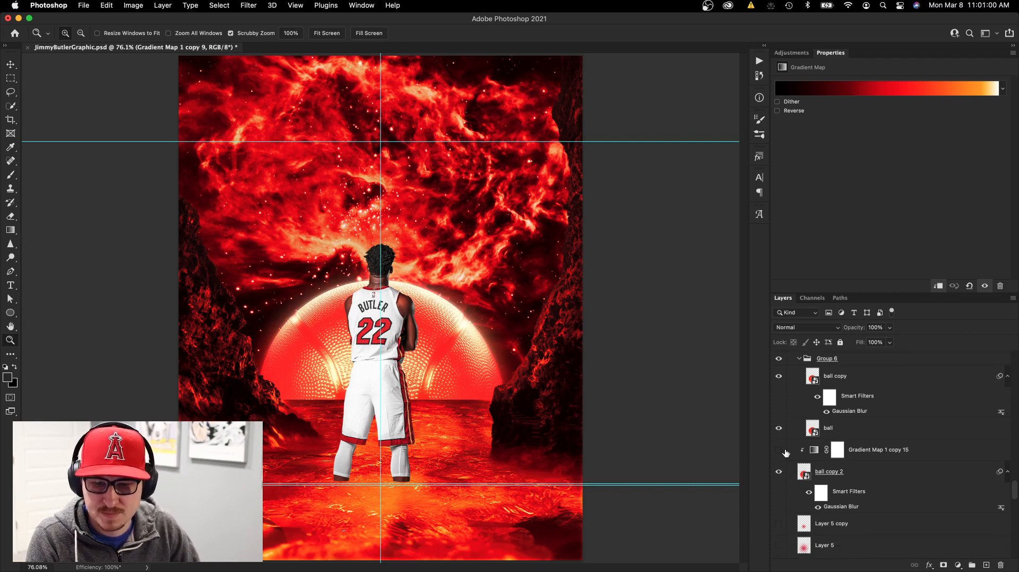
pyautogui.click(778, 449)
pyautogui.scroll(-2, 812, 455)
pyautogui.scroll(1, 852, 457)
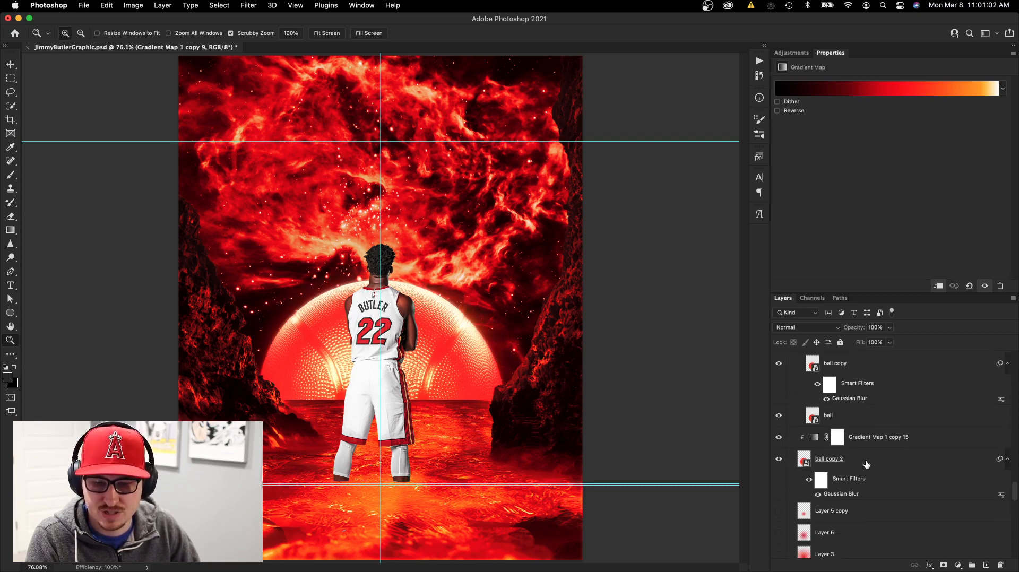
# Show the Gradient Map 1 copy 8 adjustment clipped to Group 6 and select it to reveal its gradient
pyautogui.click(797, 454)
pyautogui.click(849, 419)
pyautogui.scroll(4, 848, 419)
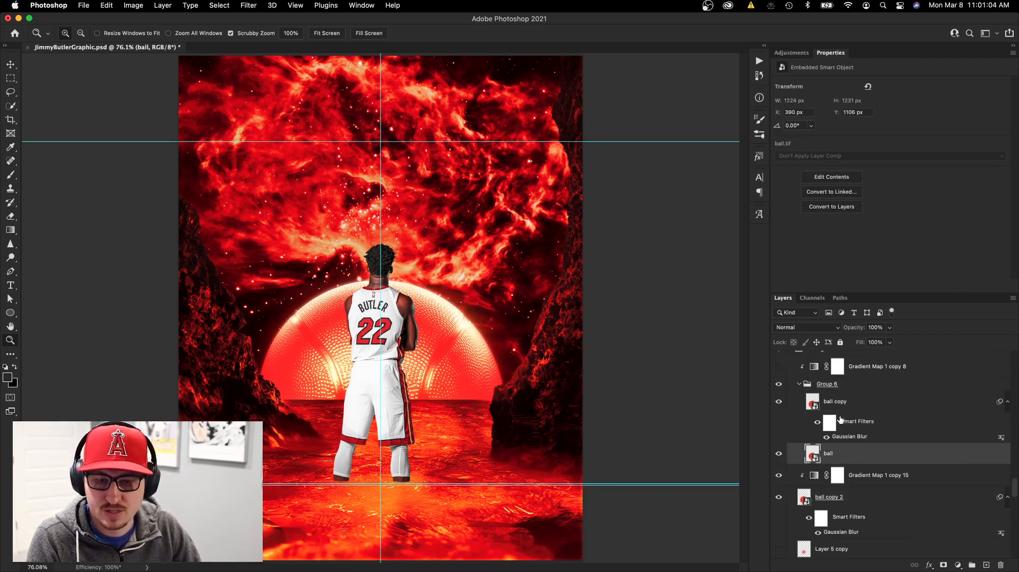
pyautogui.click(841, 415)
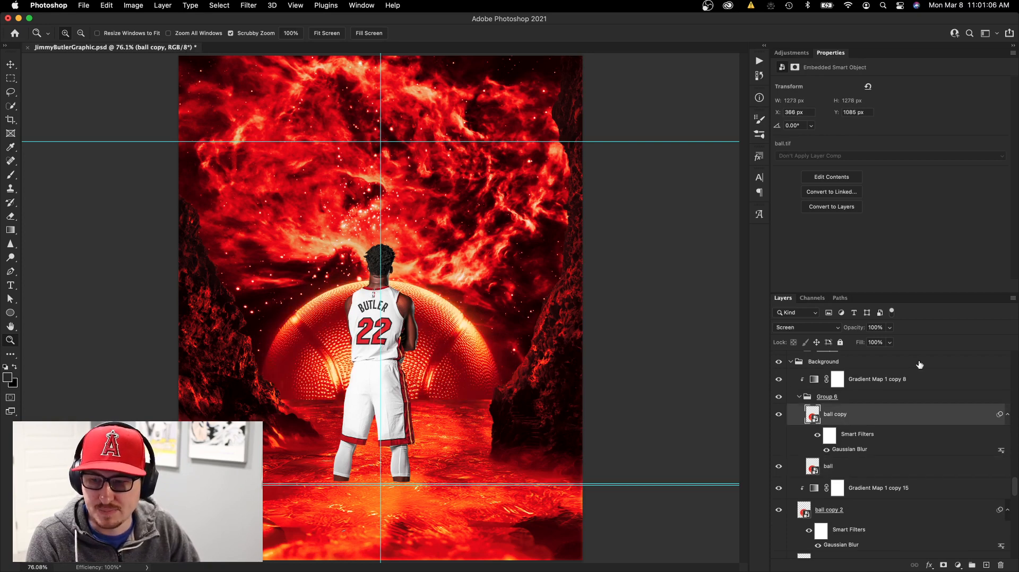
pyautogui.click(893, 380)
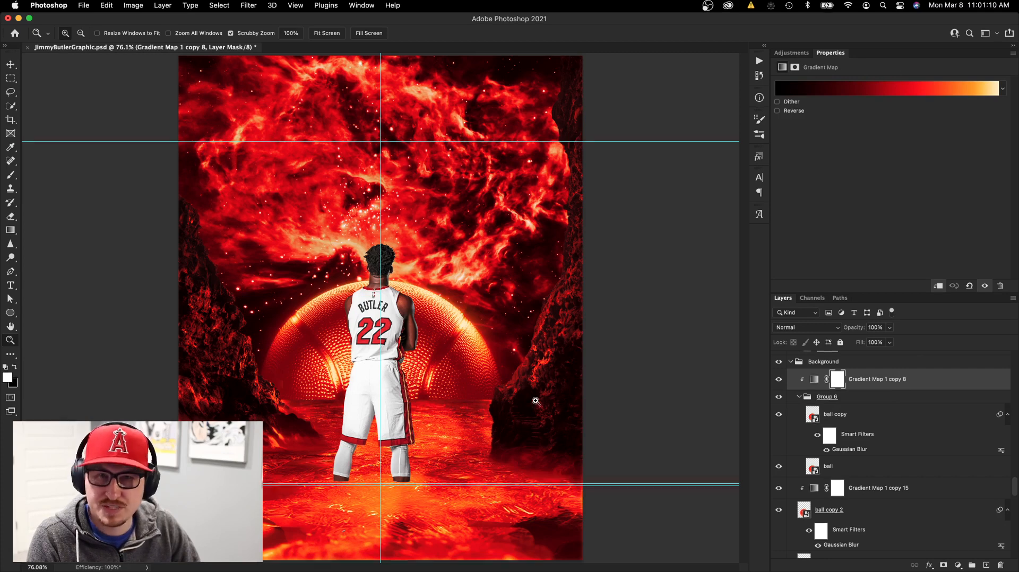
# Select ball copy, ball and ball copy 2 in turn to examine how the basketball layers are stacked
pyautogui.click(834, 417)
pyautogui.click(842, 471)
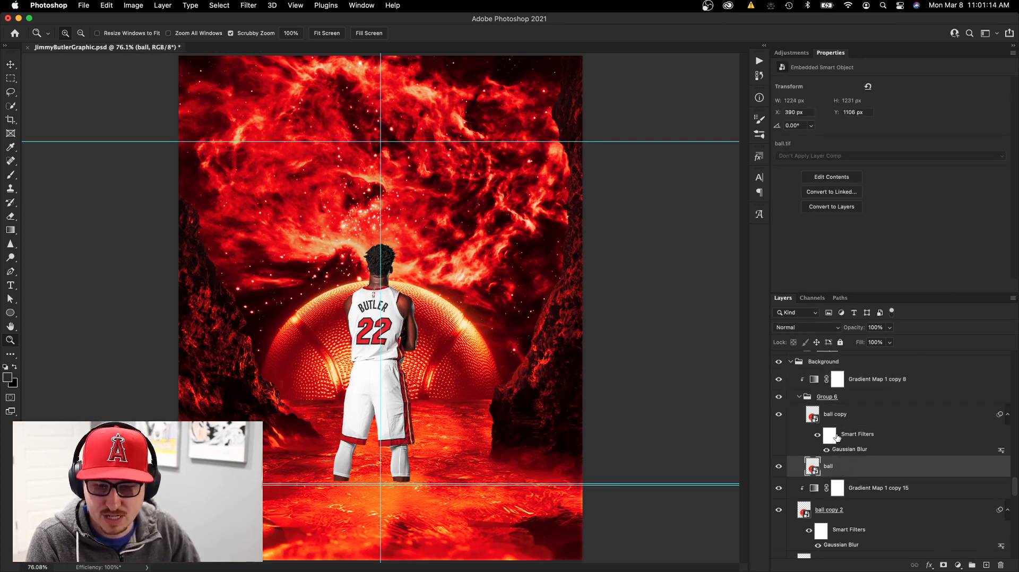
pyautogui.scroll(-1, 839, 462)
pyautogui.click(817, 483)
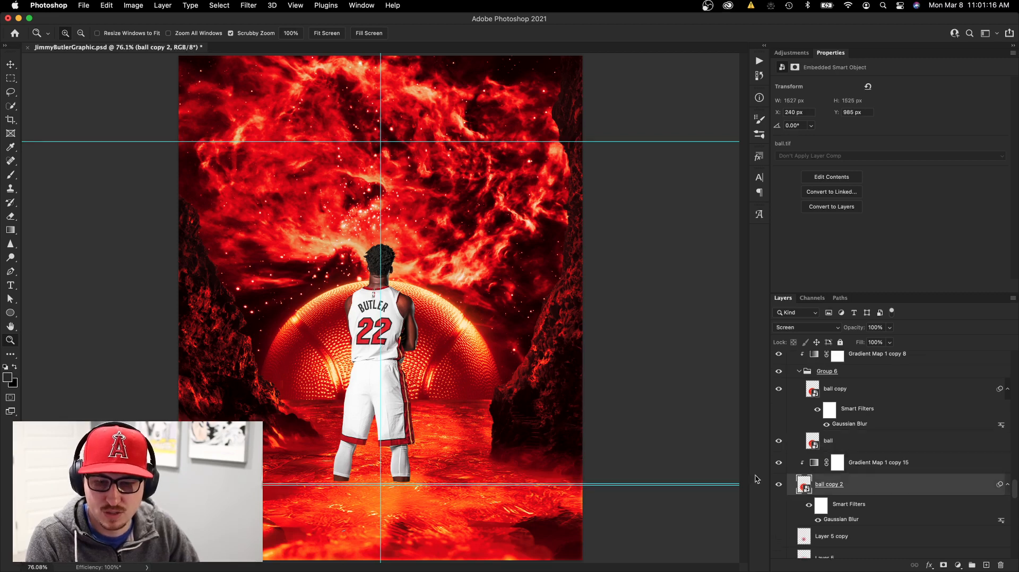
# Show the three red glow layers beneath ball copy 2: Layer 5 copy, Layer 5 and Layer 3
pyautogui.scroll(-3, 830, 485)
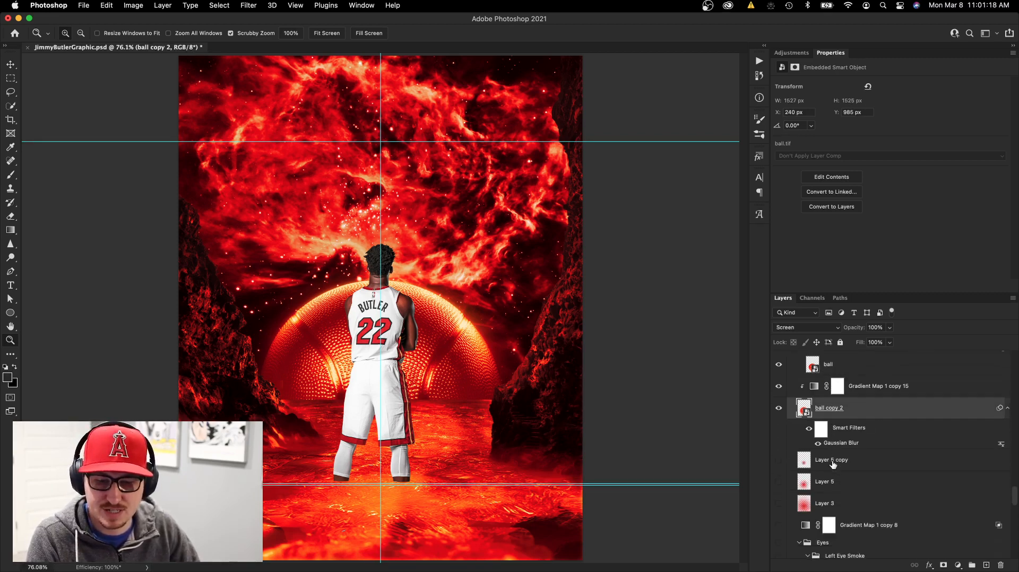
pyautogui.click(834, 504)
pyautogui.click(826, 483)
pyautogui.click(827, 462)
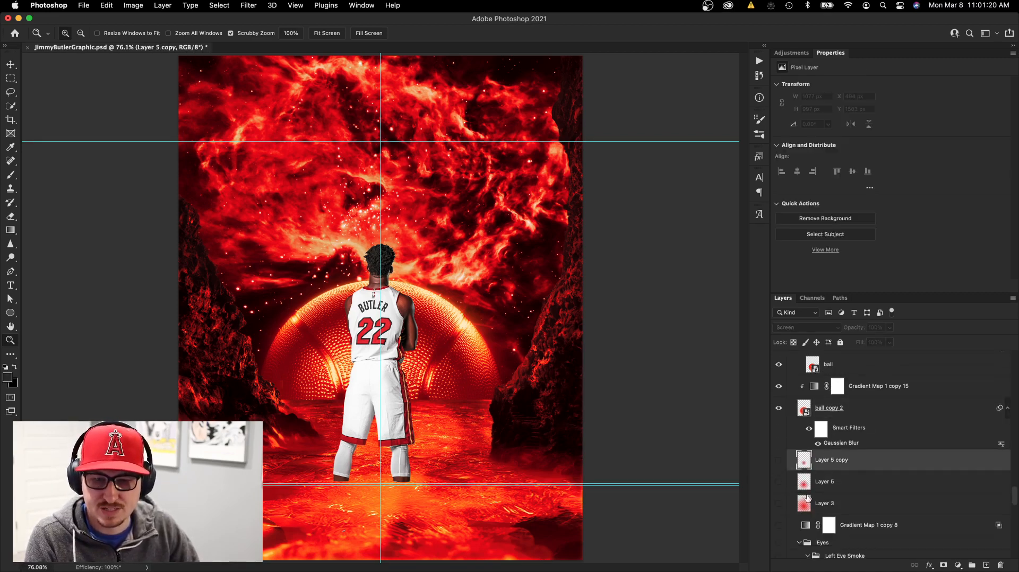
pyautogui.moveTo(778, 459); pyautogui.dragTo(778, 503)
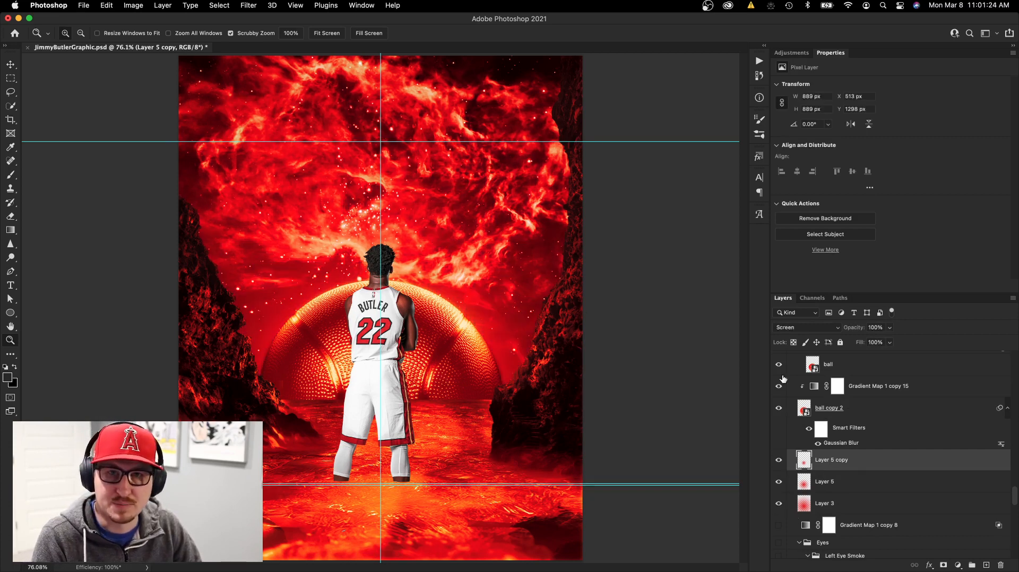
# Collapse Group 6 in the Background group
pyautogui.scroll(3, 831, 424)
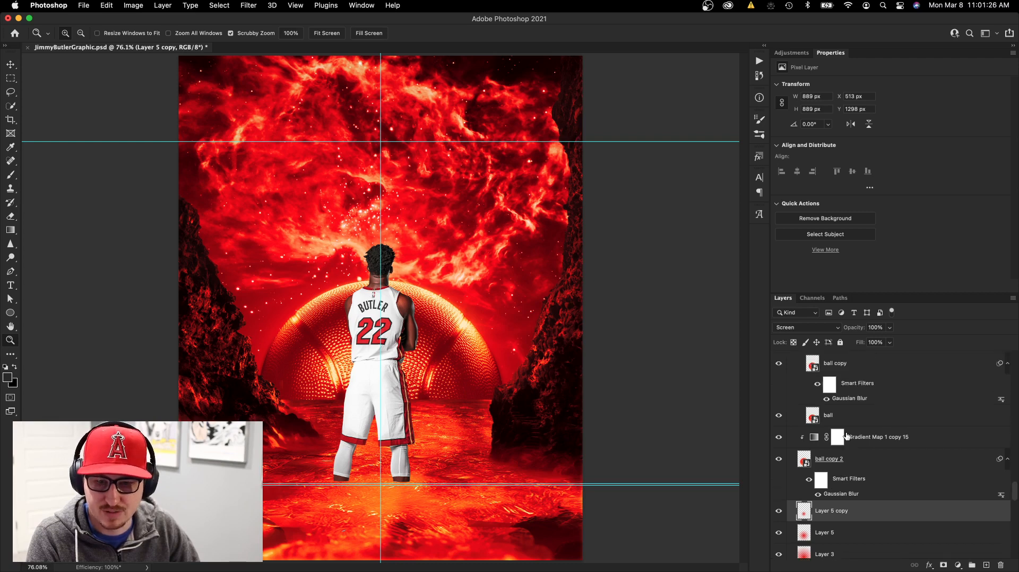
pyautogui.scroll(3, 845, 435)
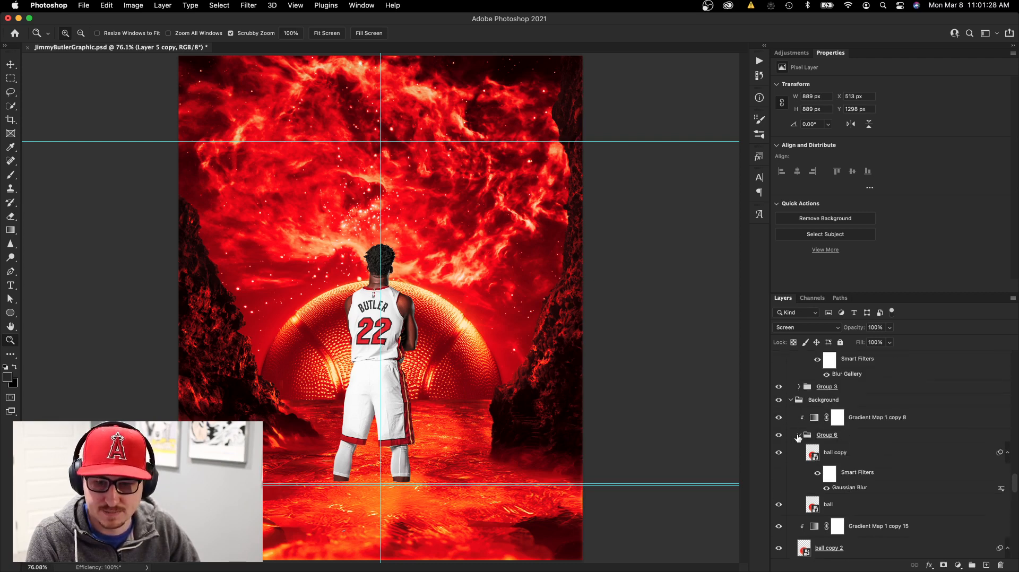
pyautogui.click(797, 435)
# Show the lens_flare_25 6 layer inside Group 5 of the Light Flare group
pyautogui.scroll(-3, 809, 433)
pyautogui.scroll(4, 812, 433)
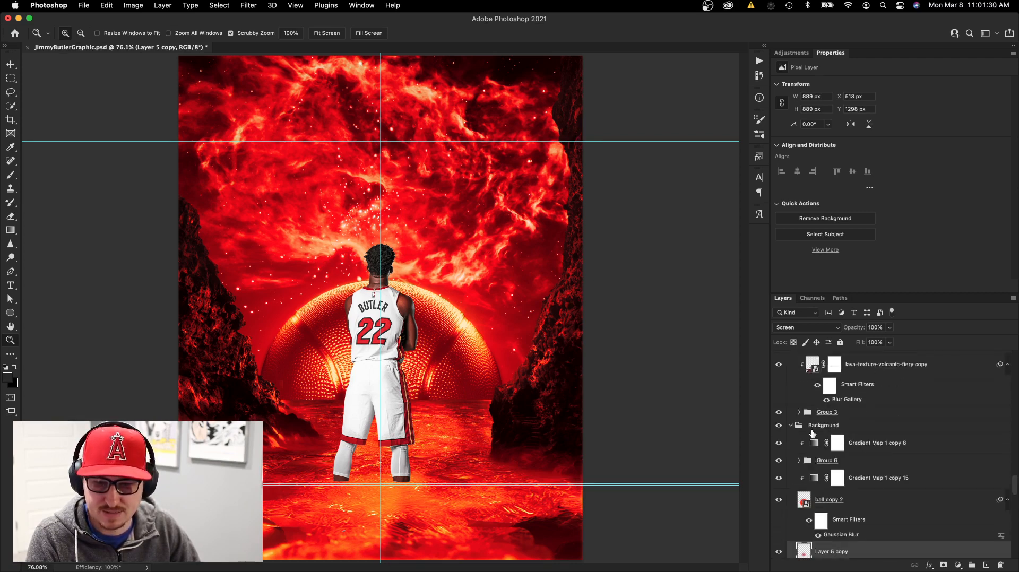
pyautogui.scroll(10, 812, 433)
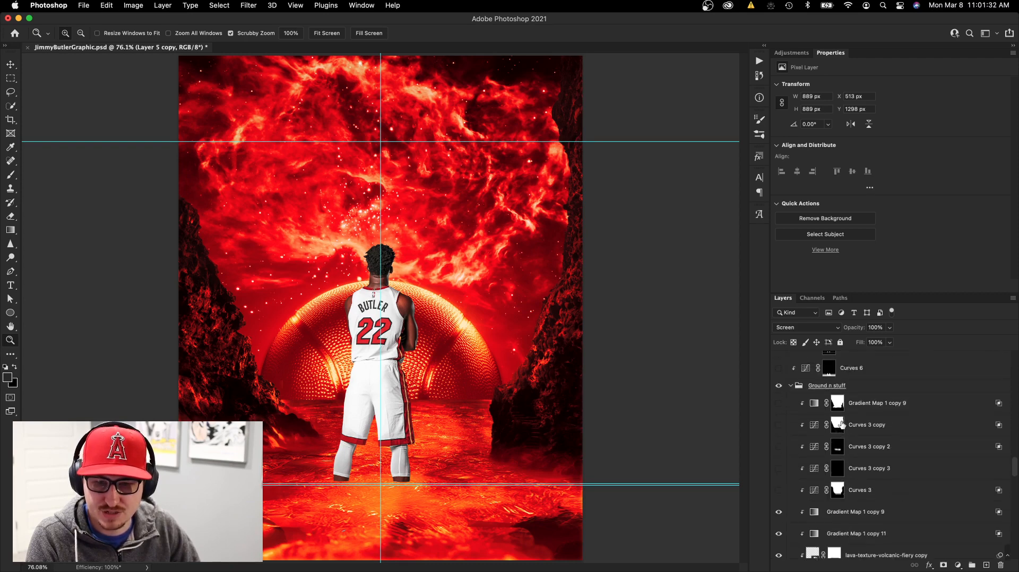
pyautogui.scroll(7, 842, 423)
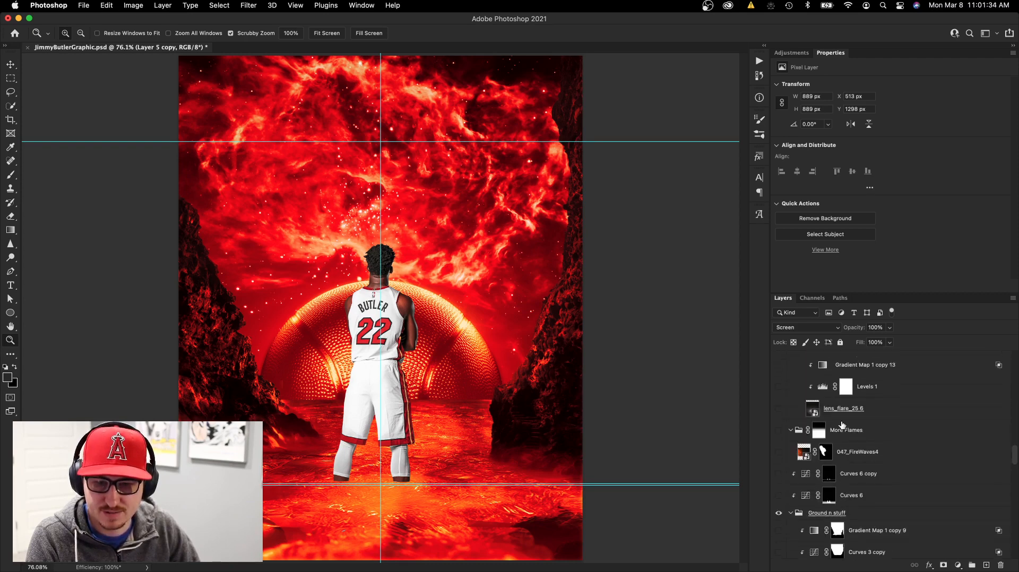
pyautogui.scroll(2, 842, 423)
pyautogui.click(779, 436)
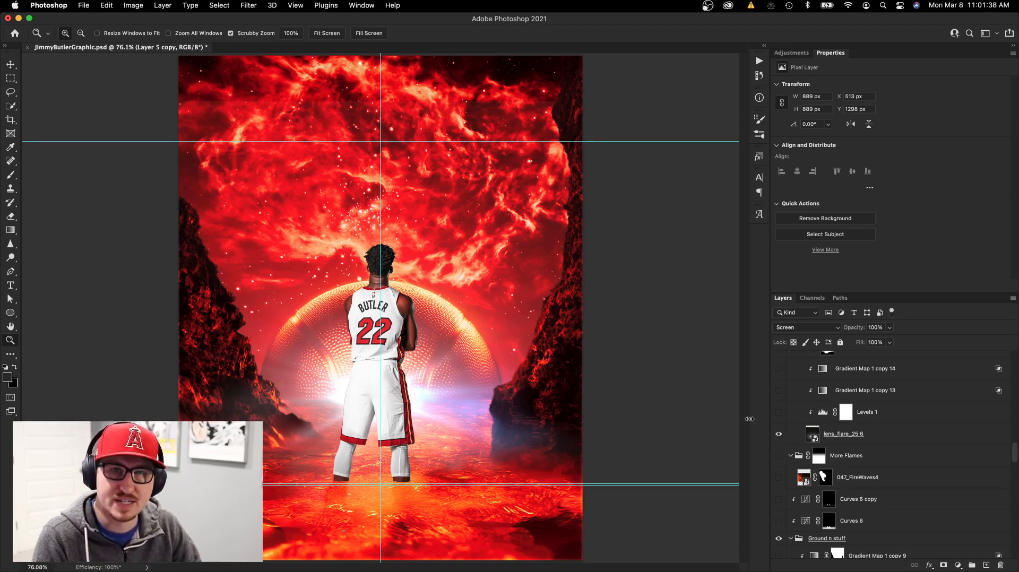
# Show Levels 1, Gradient Map 1 copy 13 and Gradient Map 1 copy 14 above the lens flare, and collapse Group 5
pyautogui.scroll(4, 793, 440)
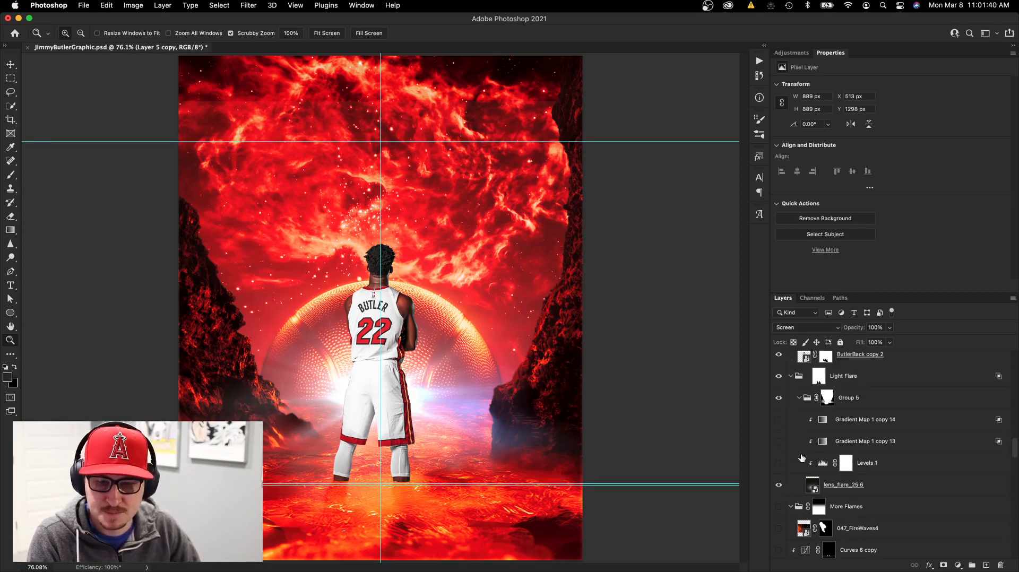
pyautogui.click(779, 463)
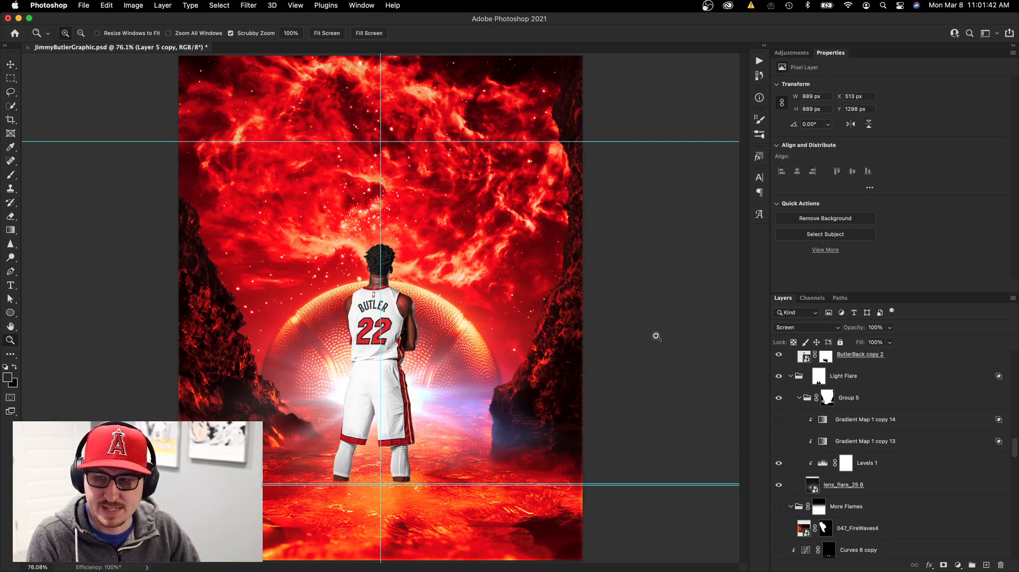
pyautogui.click(861, 439)
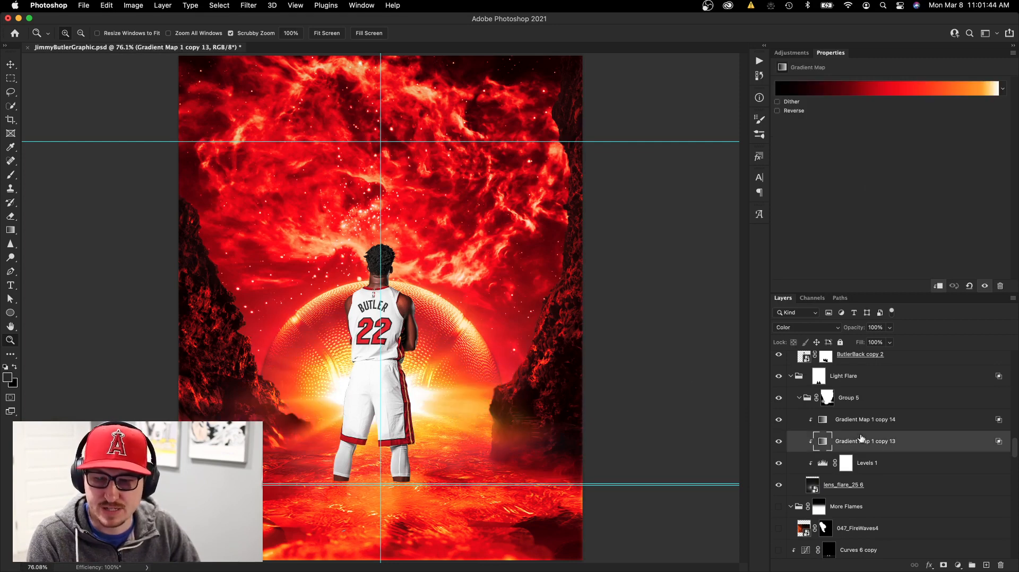
pyautogui.click(859, 420)
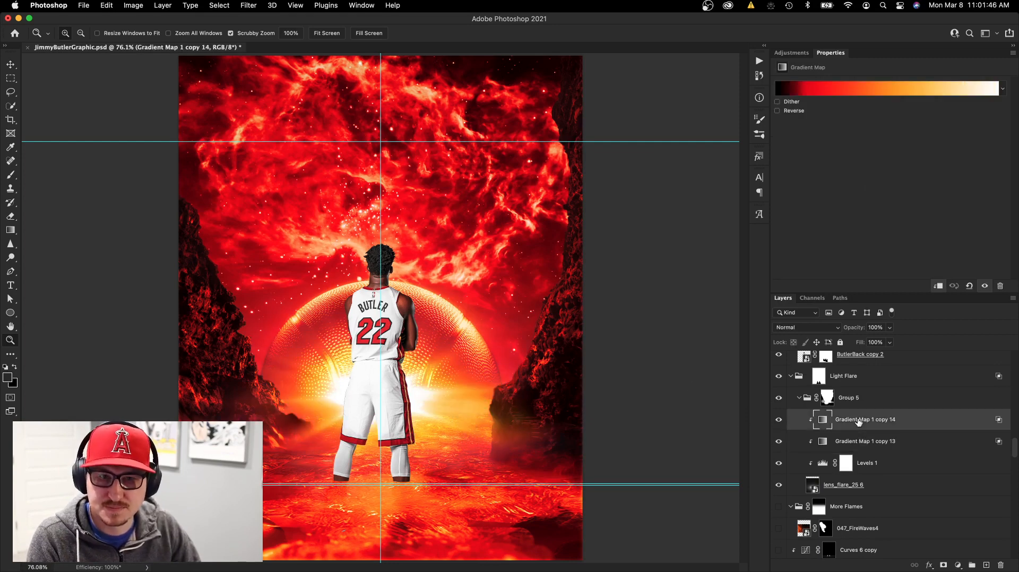
pyautogui.click(798, 399)
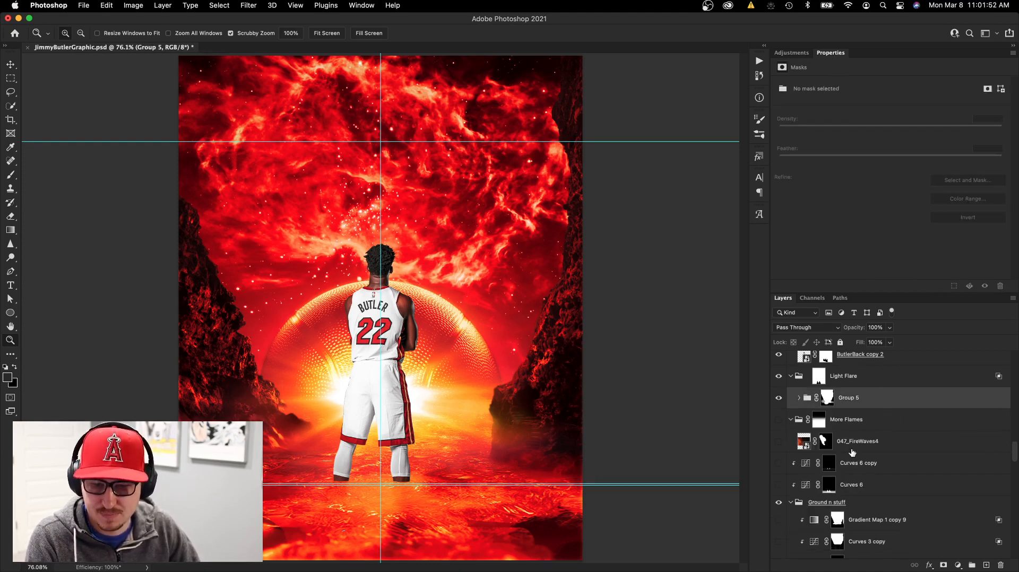
# Show the Gradient Map 1 copy 8 adjustment between Layer 3 and the Eyes group, and select it to view its gradient
pyautogui.scroll(-8, 854, 443)
pyautogui.scroll(-10, 856, 442)
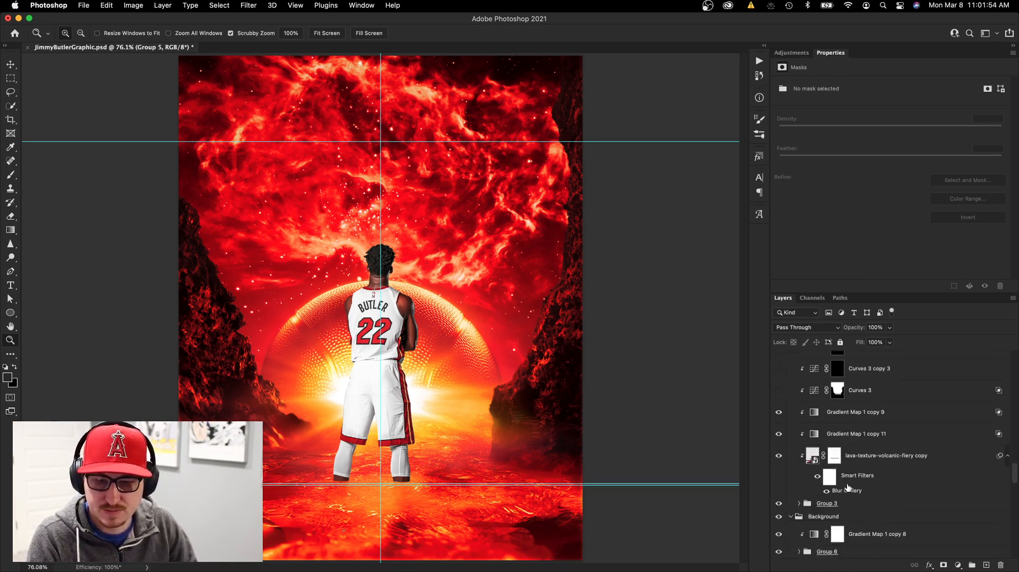
pyautogui.scroll(2, 862, 476)
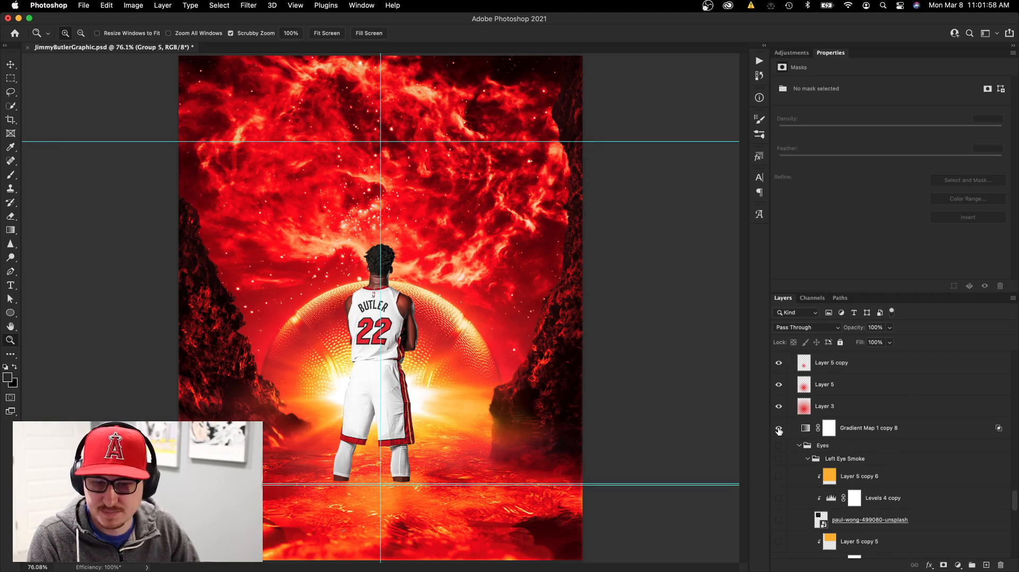
pyautogui.click(778, 428)
pyautogui.click(855, 428)
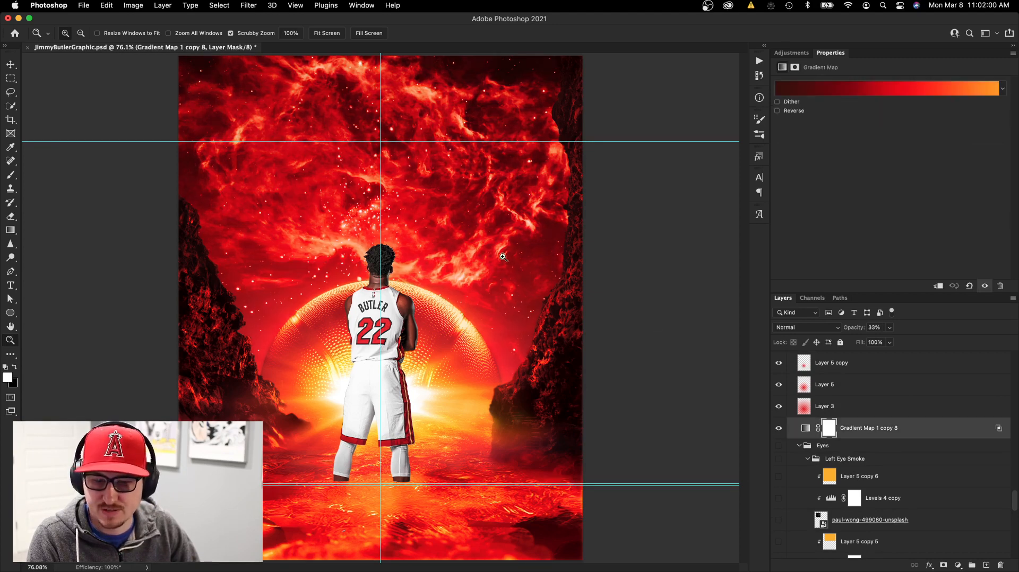
# Show Curves 3 and Curves 3 copy 3 in the Ground n stuff group, selecting Curves 3 copy 3 to view its curve
pyautogui.scroll(5, 821, 449)
pyautogui.scroll(6, 821, 449)
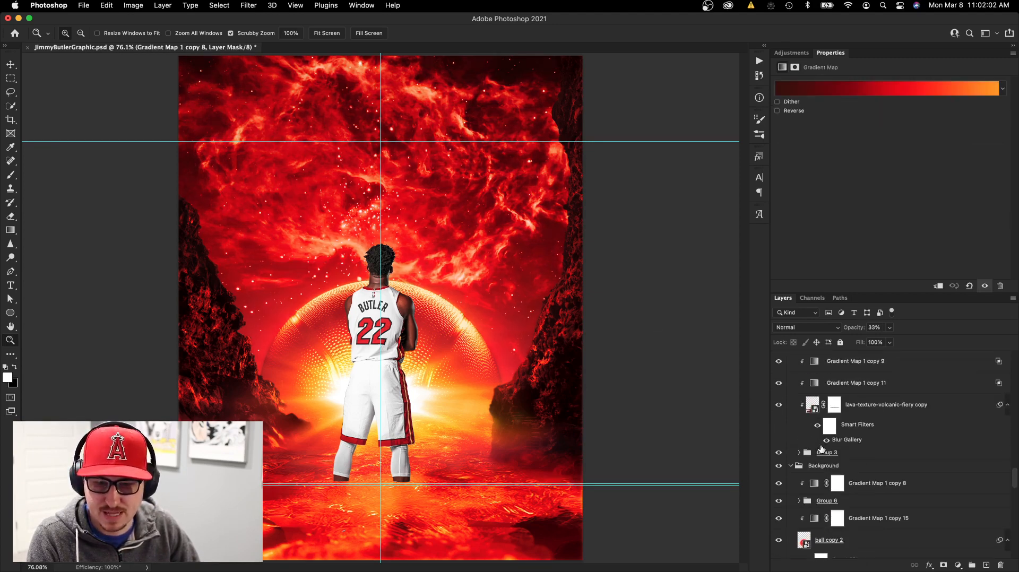
pyautogui.scroll(3, 822, 449)
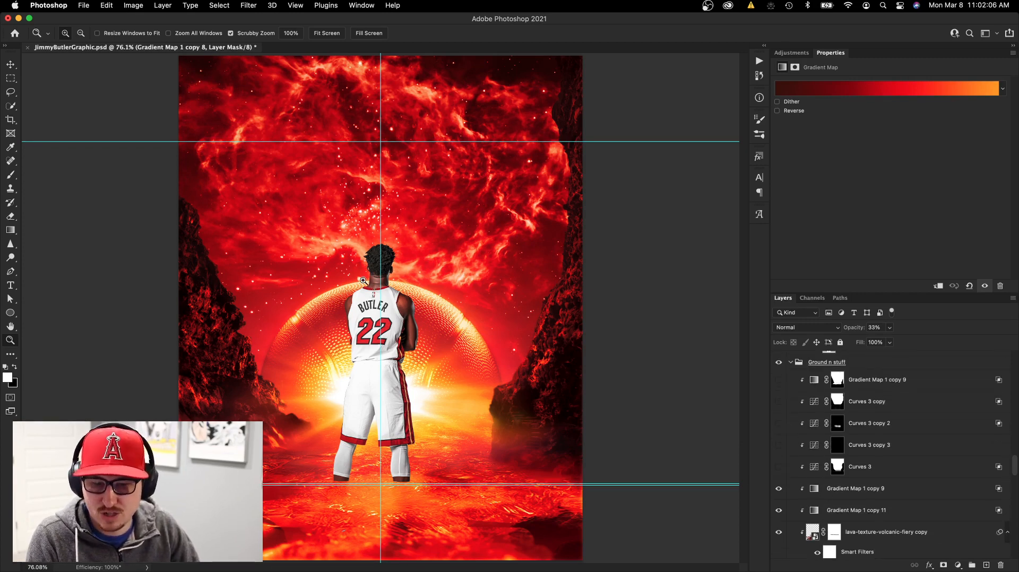
pyautogui.click(778, 466)
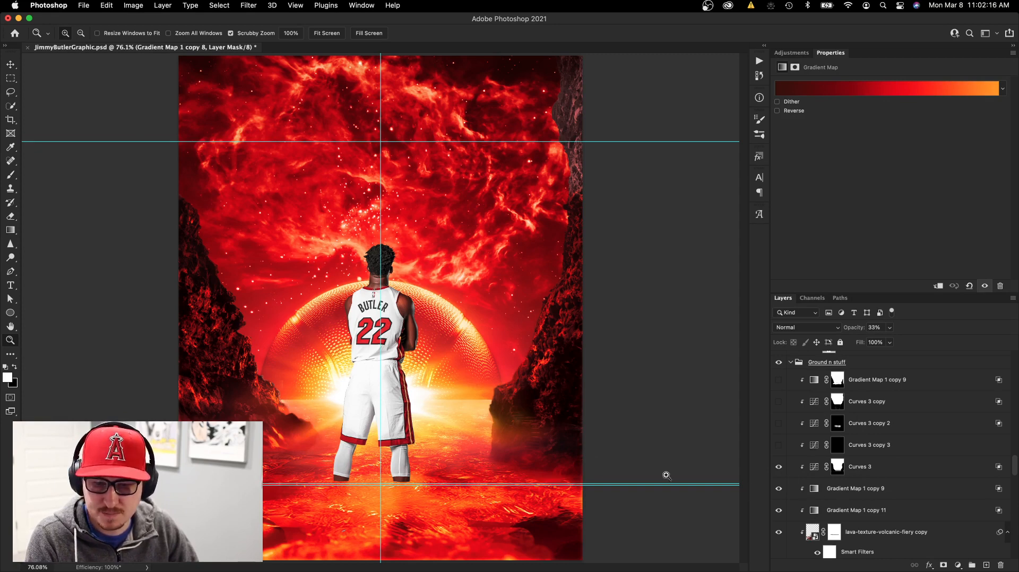
pyautogui.click(866, 452)
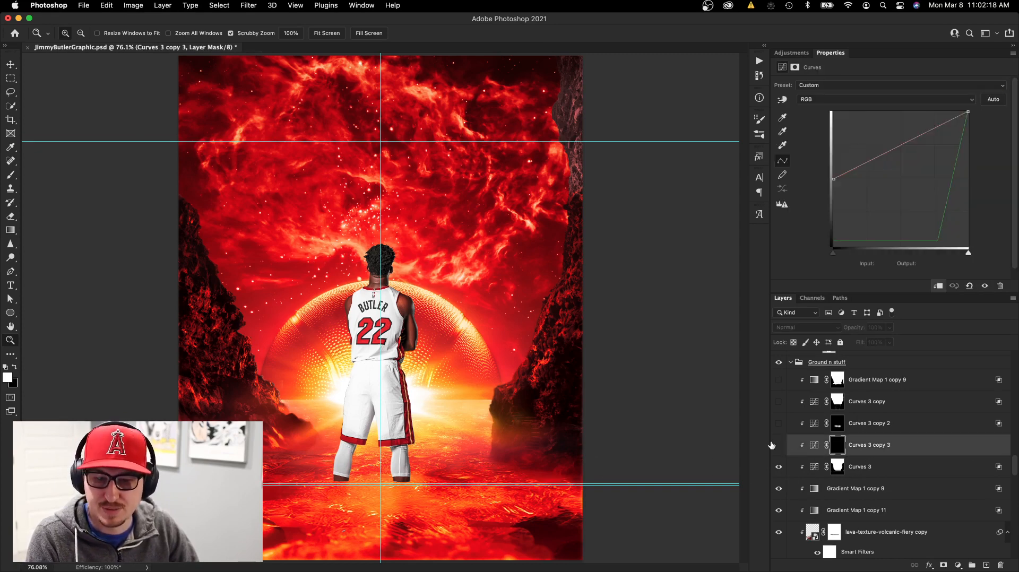
pyautogui.click(779, 450)
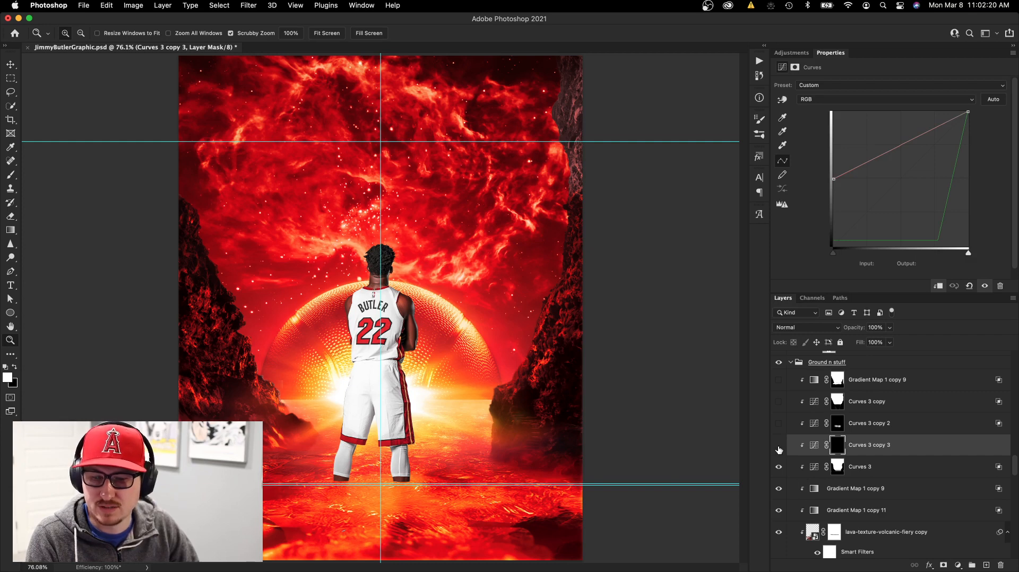
# Show Curves 3 copy 2 and Curves 3 copy in the Ground n stuff group, viewing each curve and comparing Curves 3 copy off and on
pyautogui.click(878, 422)
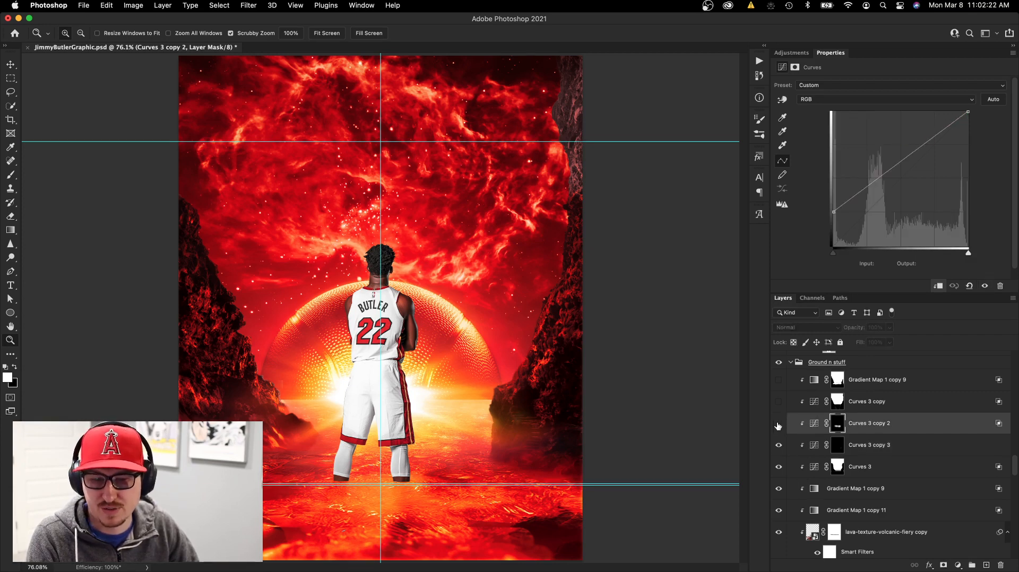
pyautogui.click(777, 424)
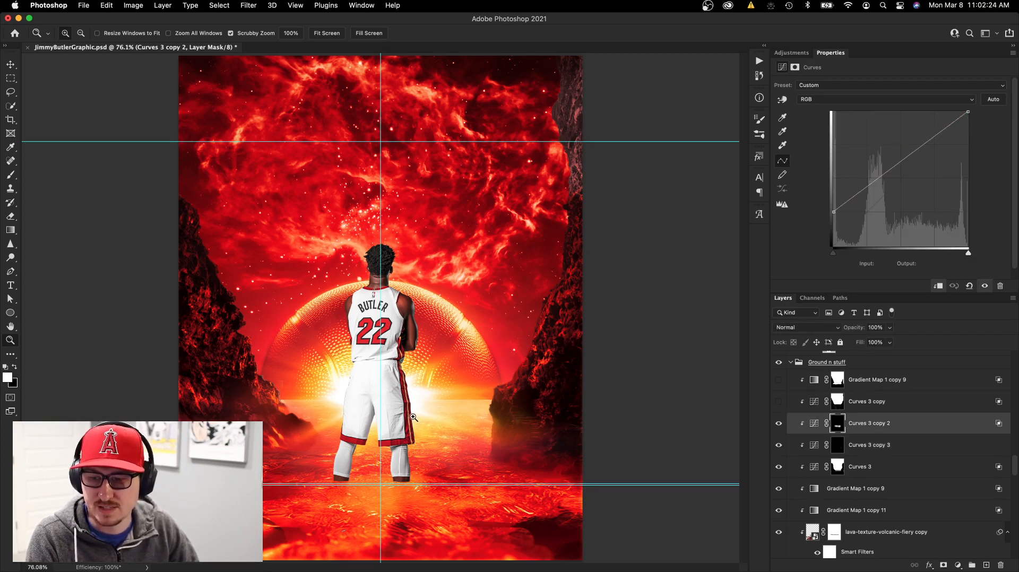
pyautogui.click(870, 408)
pyautogui.click(777, 403)
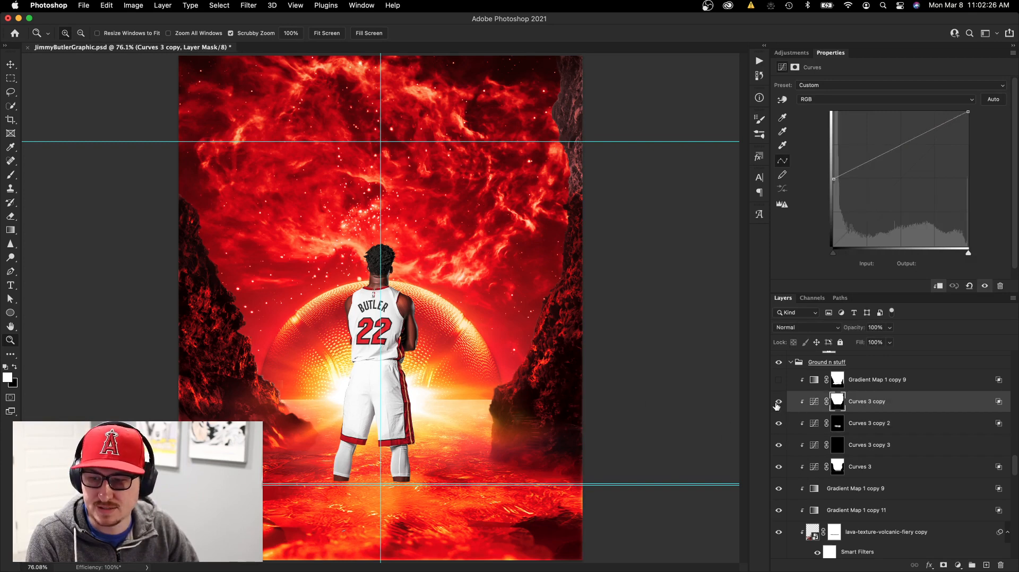
pyautogui.click(777, 402)
pyautogui.click(777, 402)
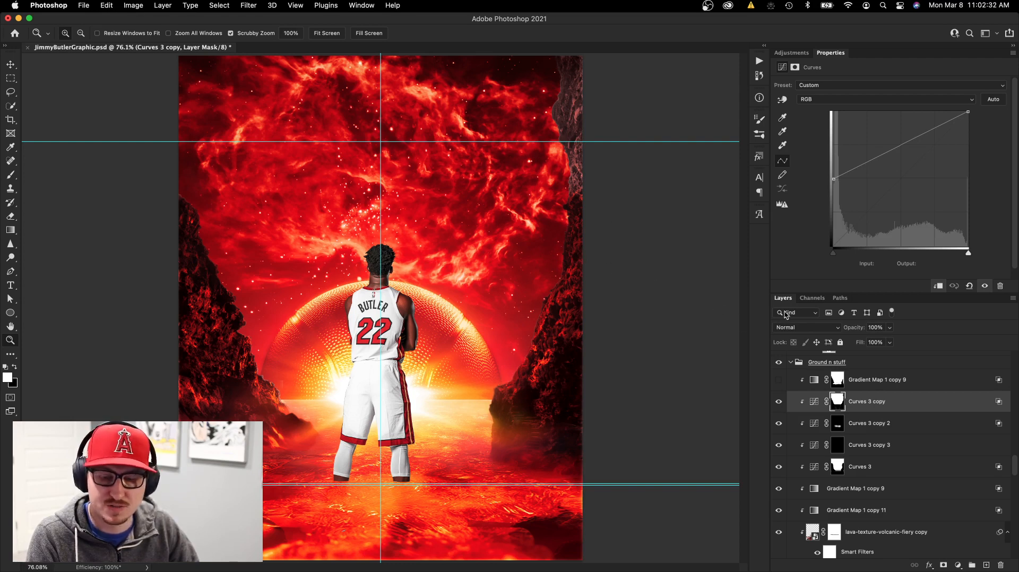
# Show Gradient Map 1 copy 9 at the top of the Ground n stuff group, view its gradient, and collapse the group
pyautogui.click(778, 380)
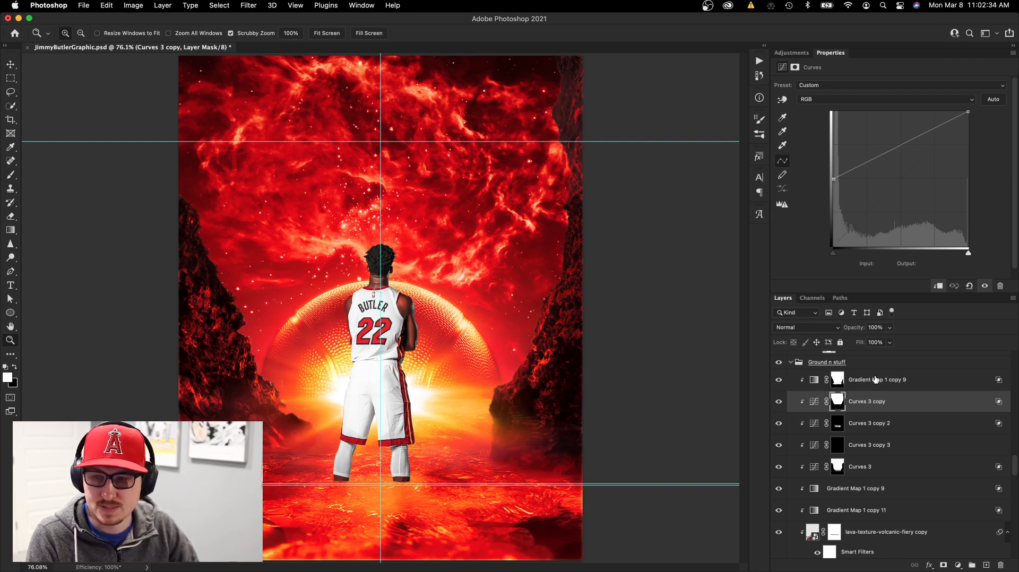
pyautogui.click(854, 382)
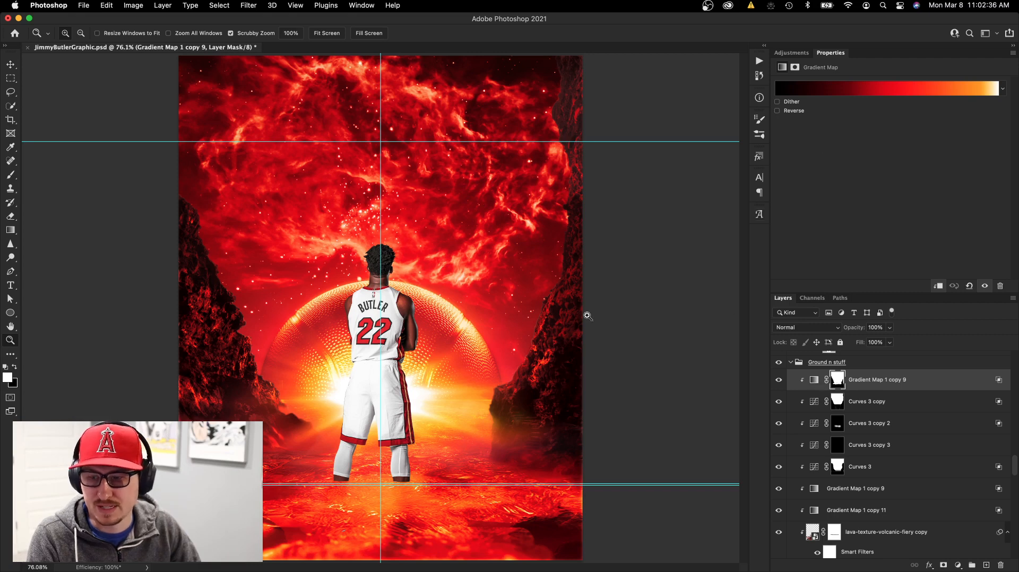
pyautogui.click(791, 363)
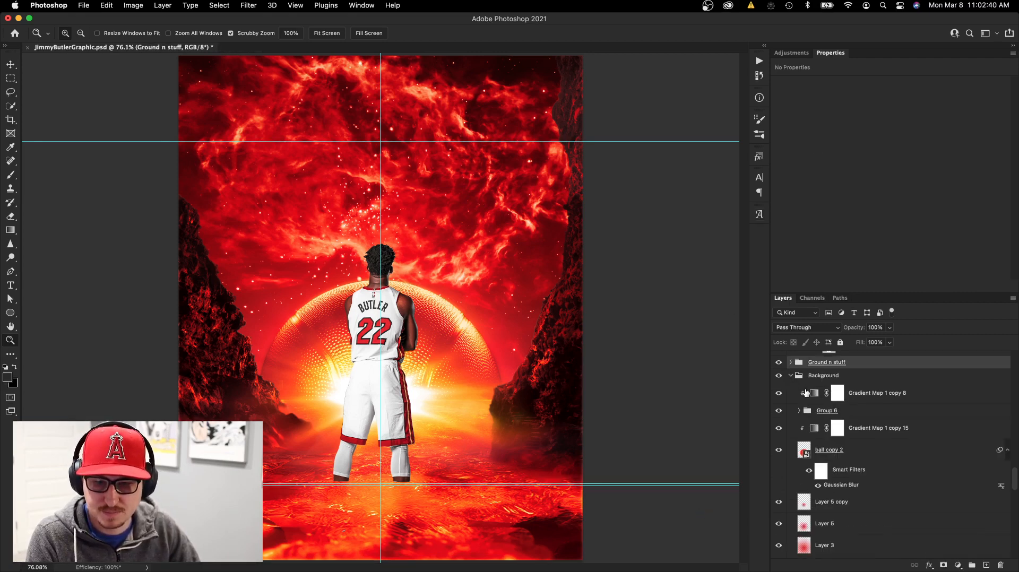
# Show the 047_FireWaves4 layer in the More Flames group and collapse the Light Flare group
pyautogui.scroll(5, 849, 456)
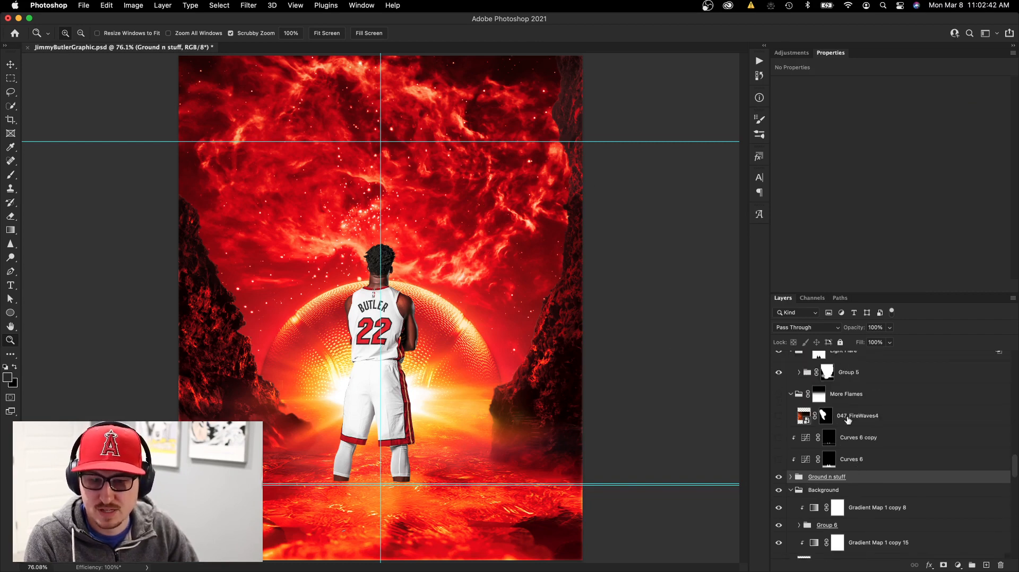
pyautogui.click(779, 416)
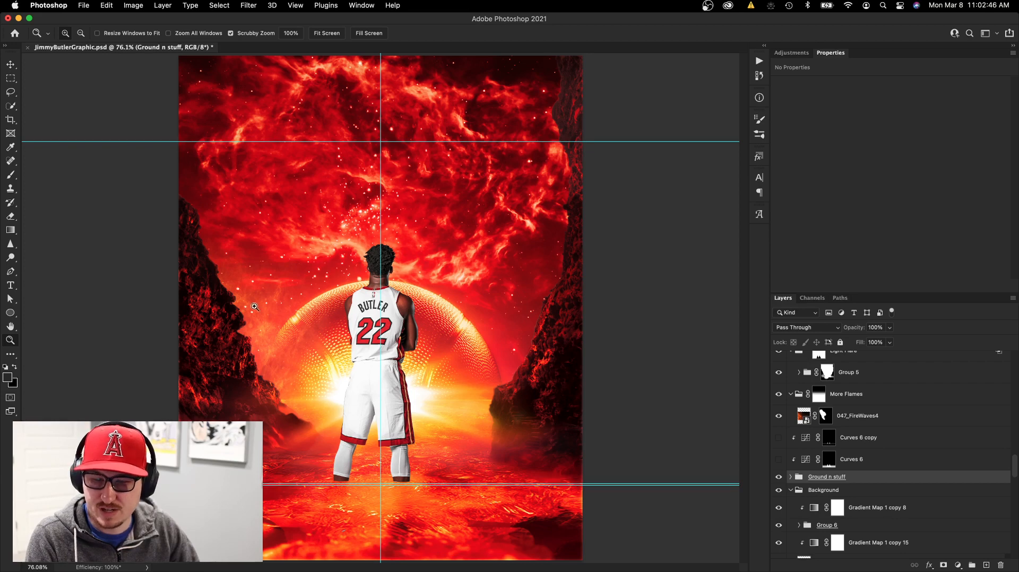
pyautogui.scroll(1, 802, 402)
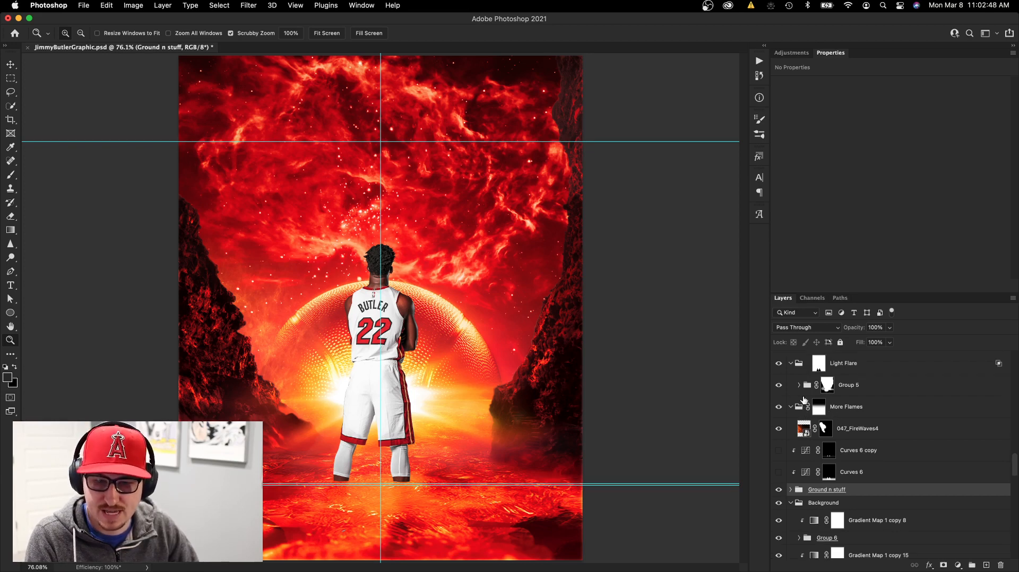
pyautogui.click(798, 386)
pyautogui.click(799, 386)
pyautogui.click(794, 365)
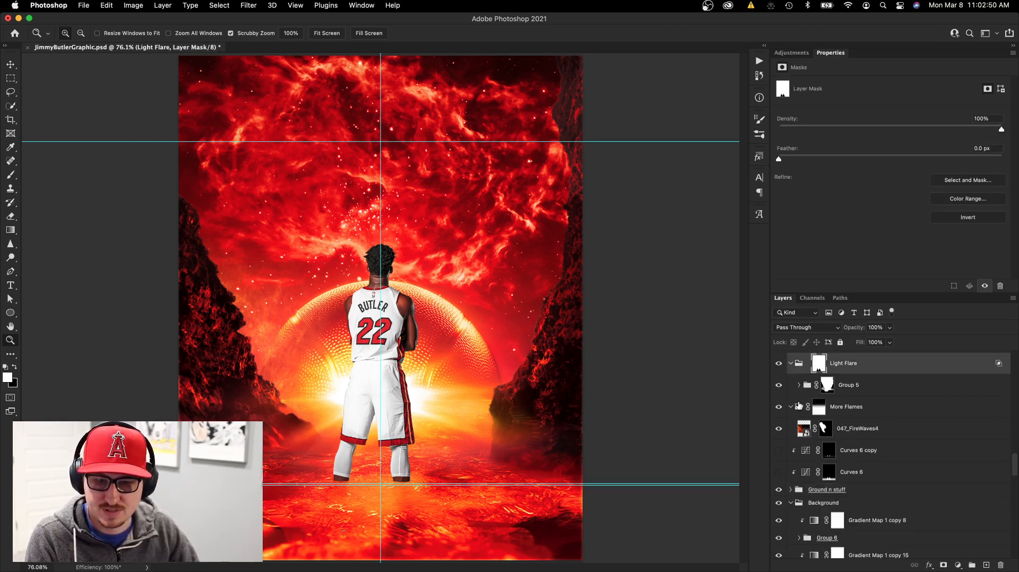
pyautogui.scroll(2, 800, 392)
pyautogui.click(789, 392)
pyautogui.scroll(6, 828, 435)
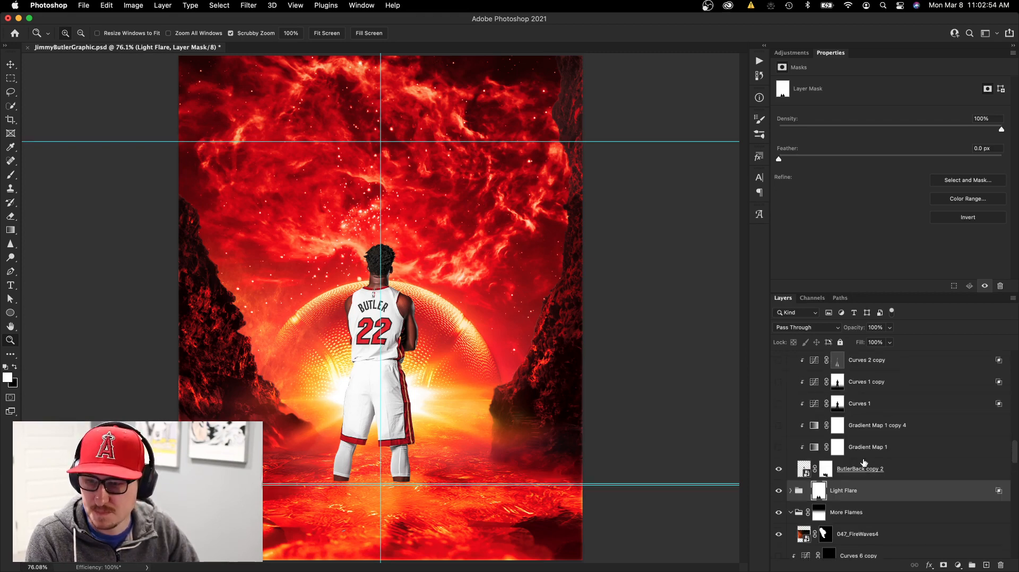
# Find the Jimmy group above the Light Flare group and collapse it
pyautogui.scroll(-9, 865, 462)
pyautogui.scroll(-8, 863, 457)
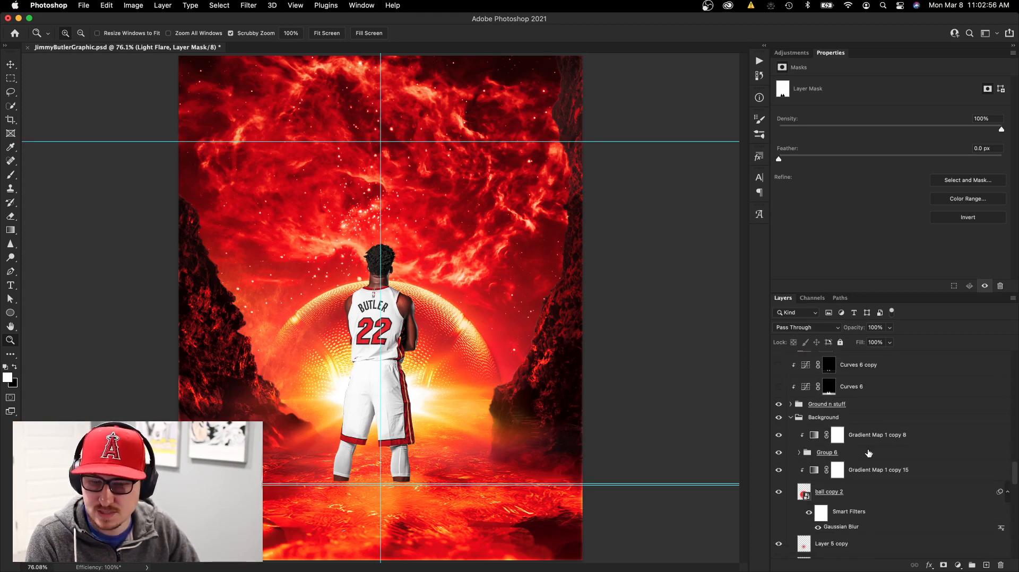
pyautogui.scroll(-10, 867, 452)
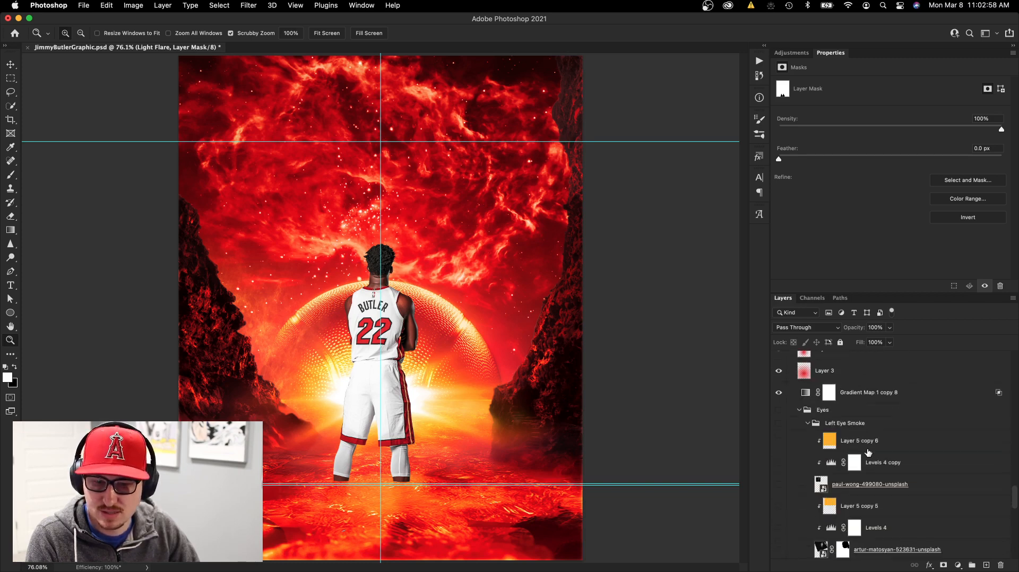
pyautogui.scroll(20, 865, 458)
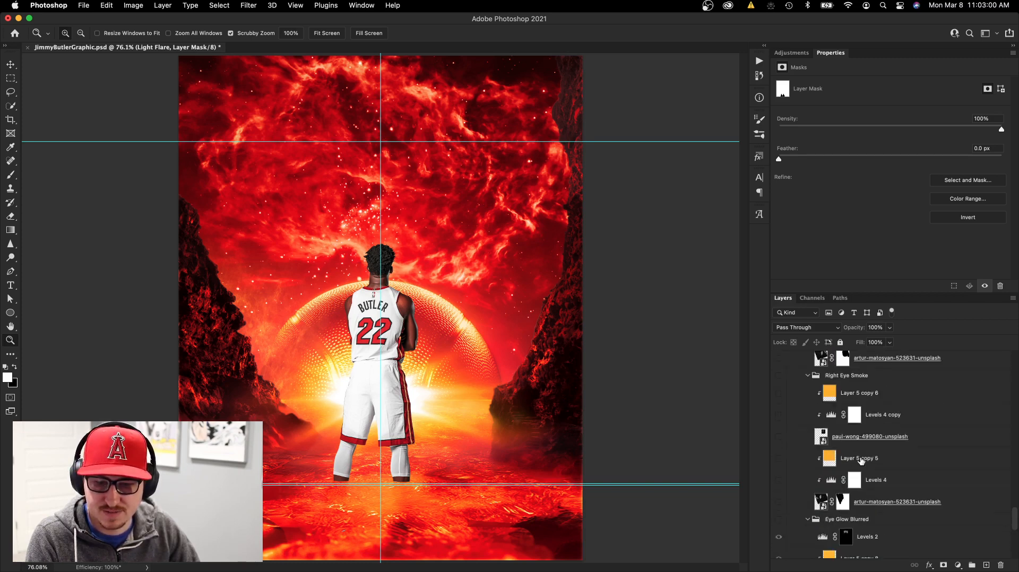
pyautogui.scroll(10, 849, 457)
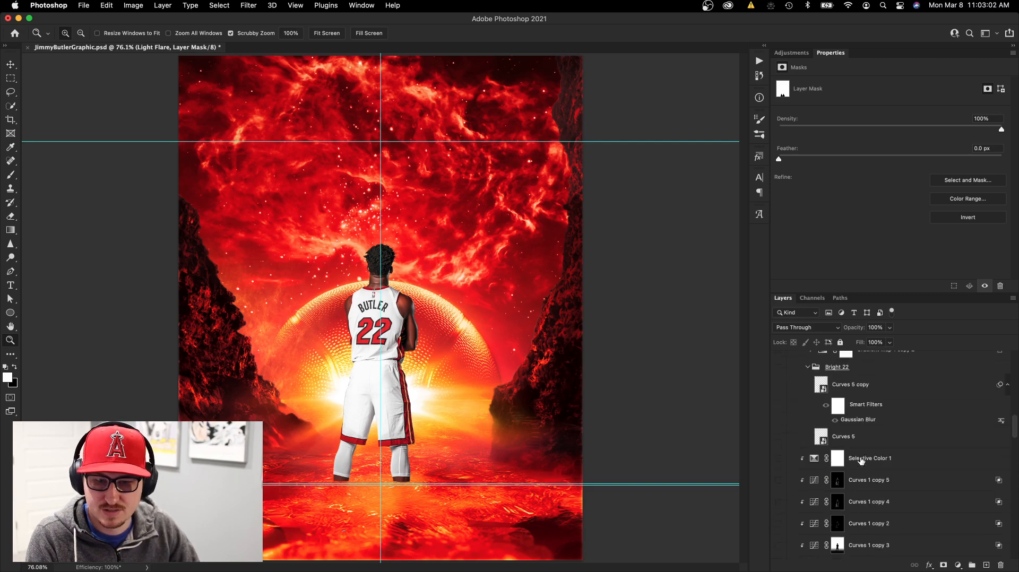
pyautogui.scroll(3, 829, 455)
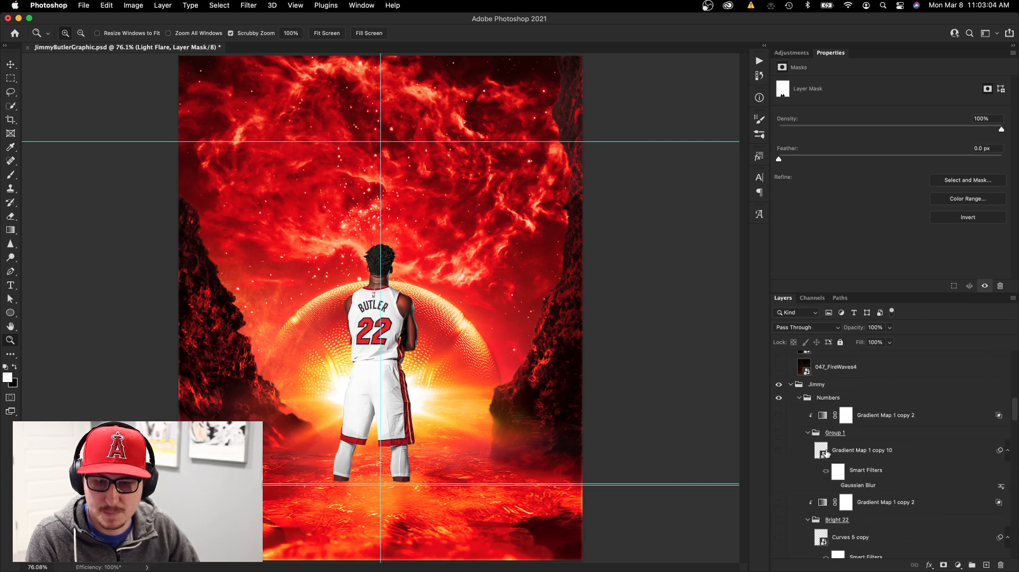
pyautogui.click(802, 399)
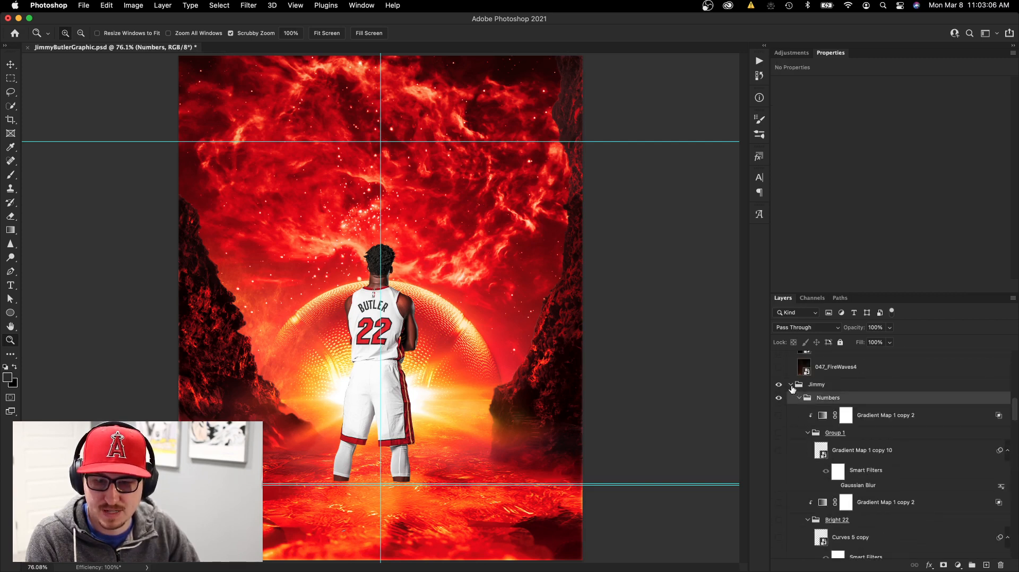
pyautogui.click(791, 386)
# Show both Gradient Map 1 copy 3 smart objects in the Front Bottom Blur group
pyautogui.scroll(7, 826, 414)
pyautogui.scroll(3, 840, 430)
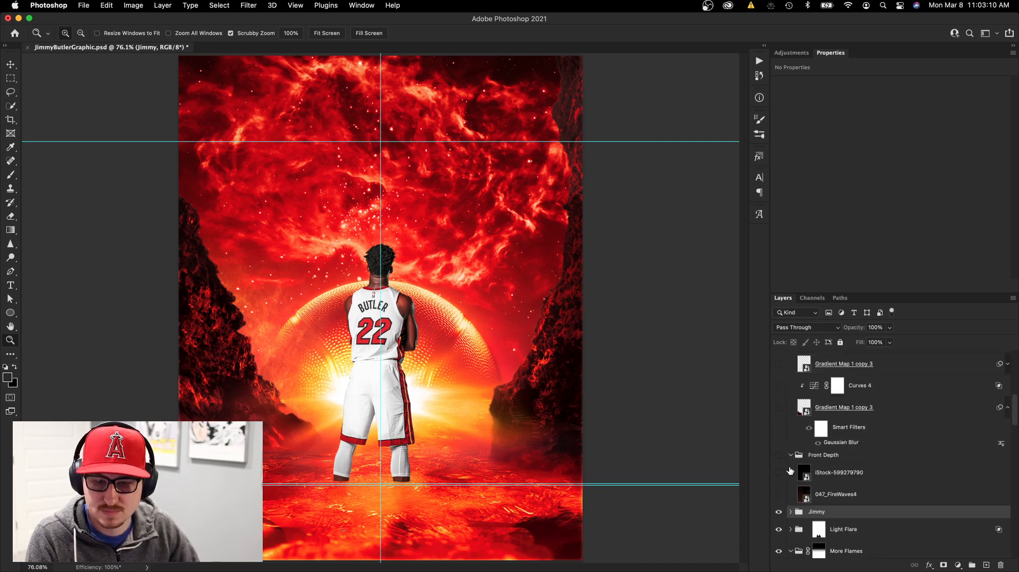
pyautogui.scroll(3, 787, 463)
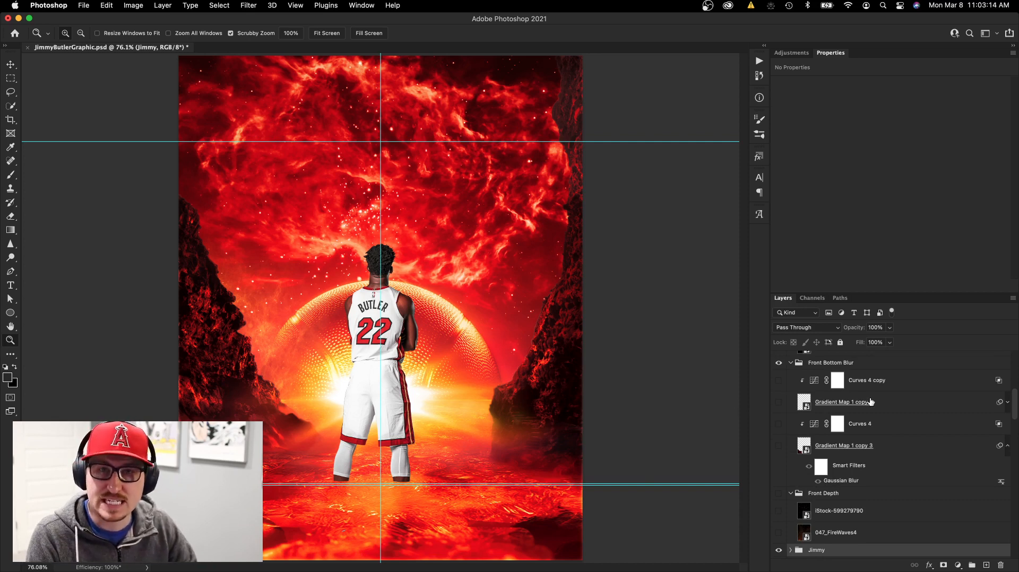
pyautogui.click(780, 447)
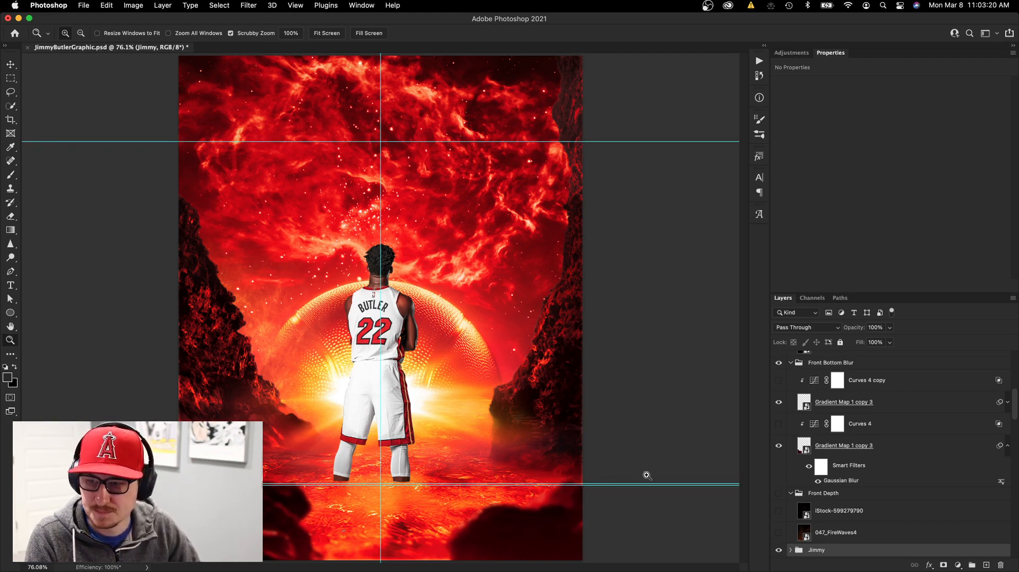
# Show Curves 4 copy and Curves 4 in the Front Bottom Blur group, selecting each to view its curve
pyautogui.scroll(1, 798, 445)
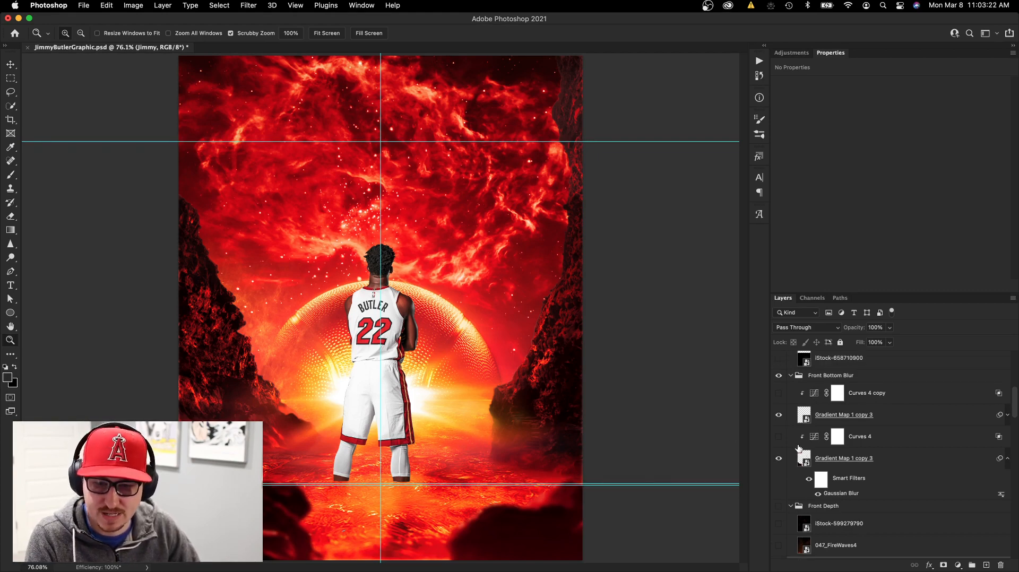
pyautogui.click(778, 393)
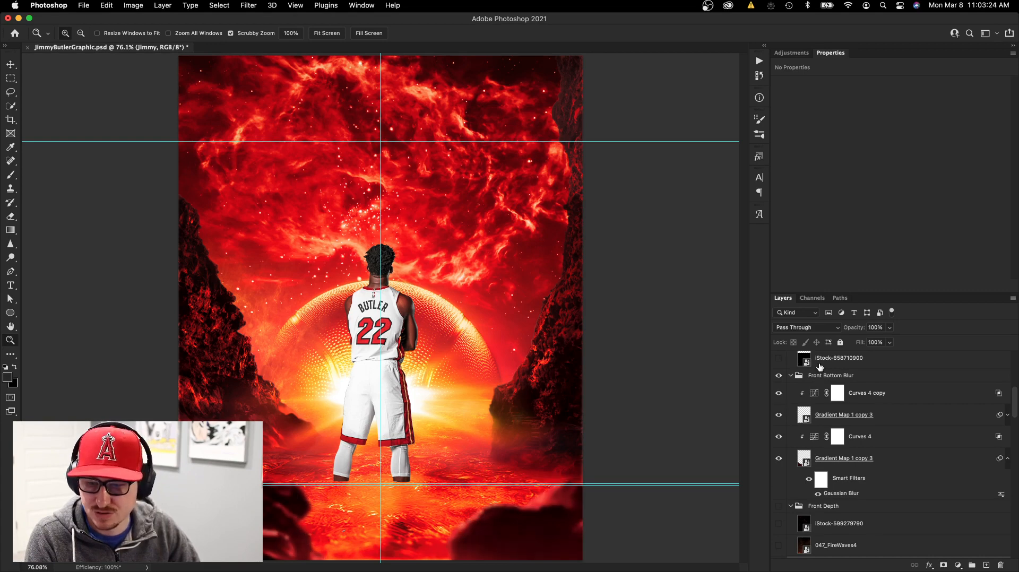
pyautogui.click(868, 395)
pyautogui.click(860, 438)
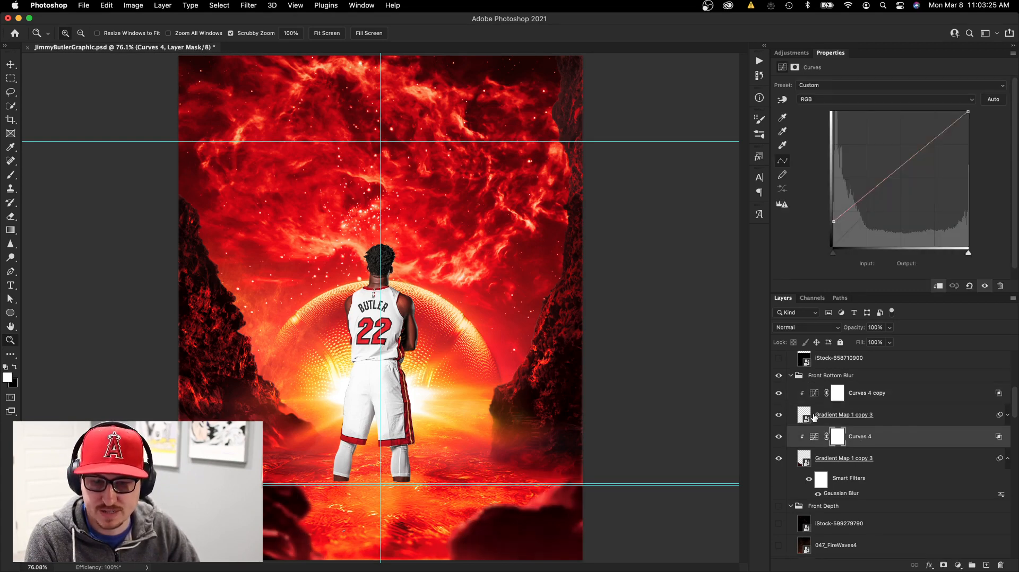
# Open the lower Gradient Map 1 copy 3 smart object and hide its gradient map and three curves adjustments
pyautogui.doubleClick(804, 460)
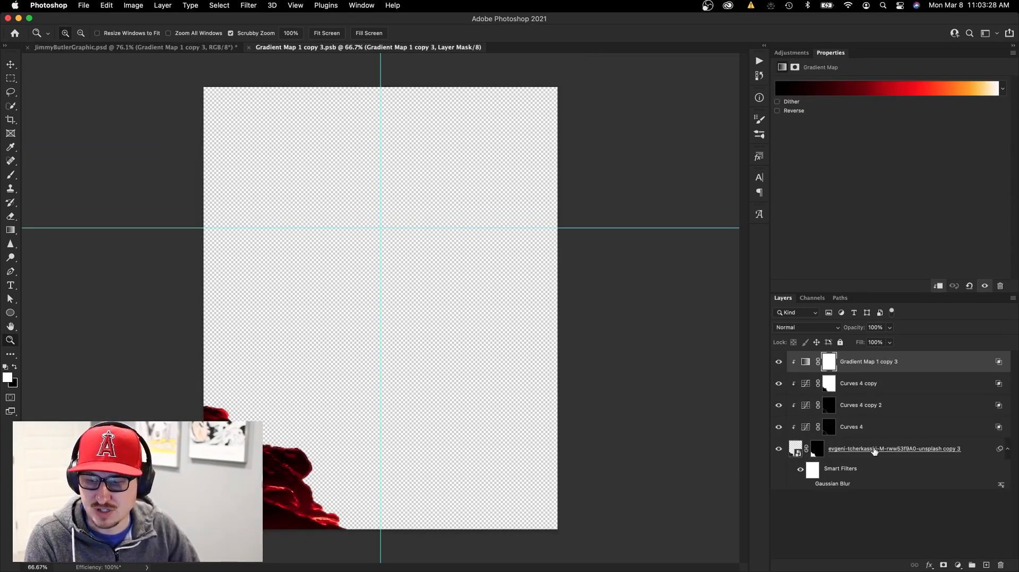
pyautogui.moveTo(779, 427); pyautogui.dragTo(778, 361)
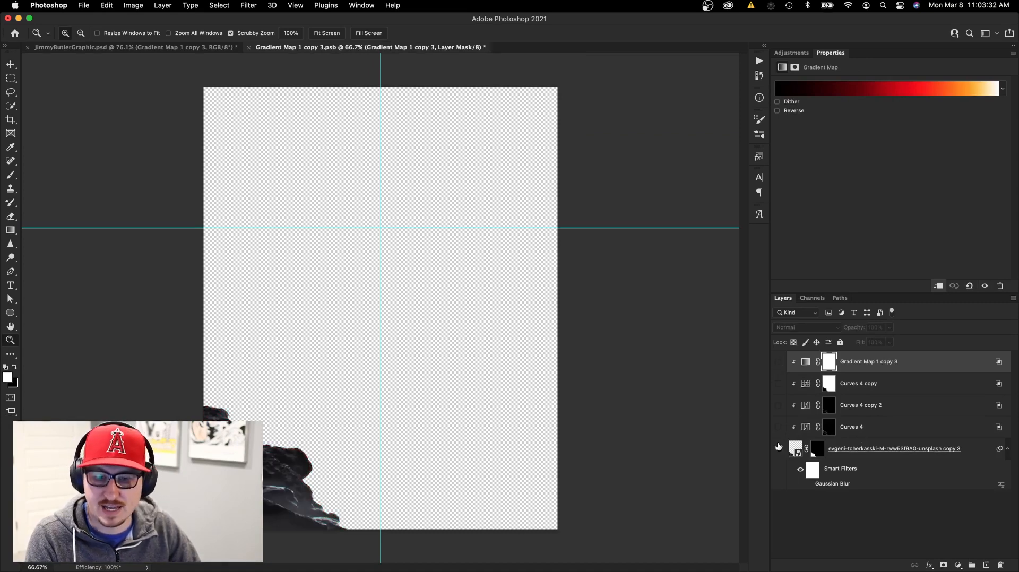
# Show Curves 4, Curves 4 copy 2 and Curves 4 copy above the rock image in turn, selecting each to view its curve
pyautogui.click(779, 428)
pyautogui.click(876, 430)
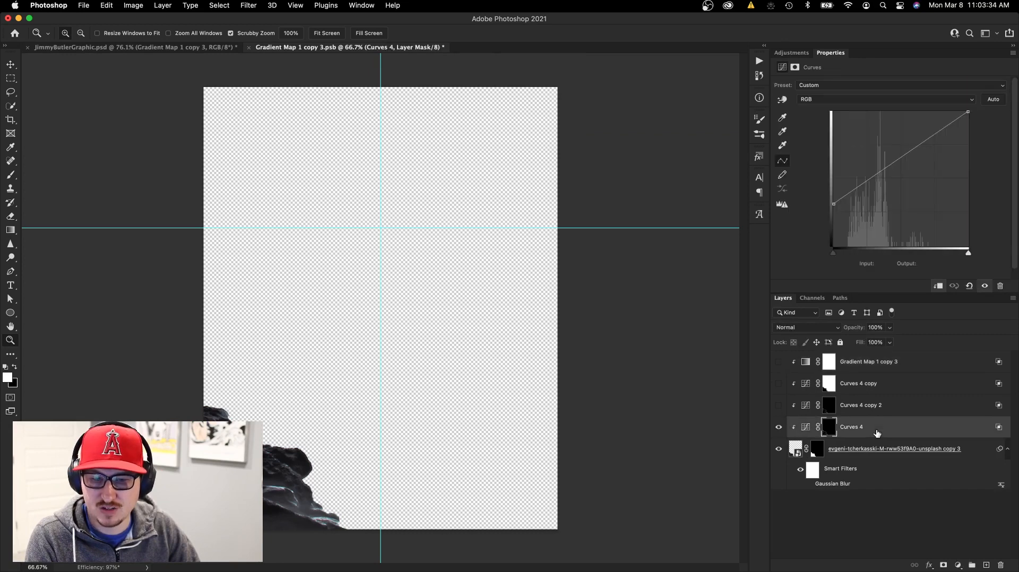
pyautogui.click(870, 407)
pyautogui.click(778, 406)
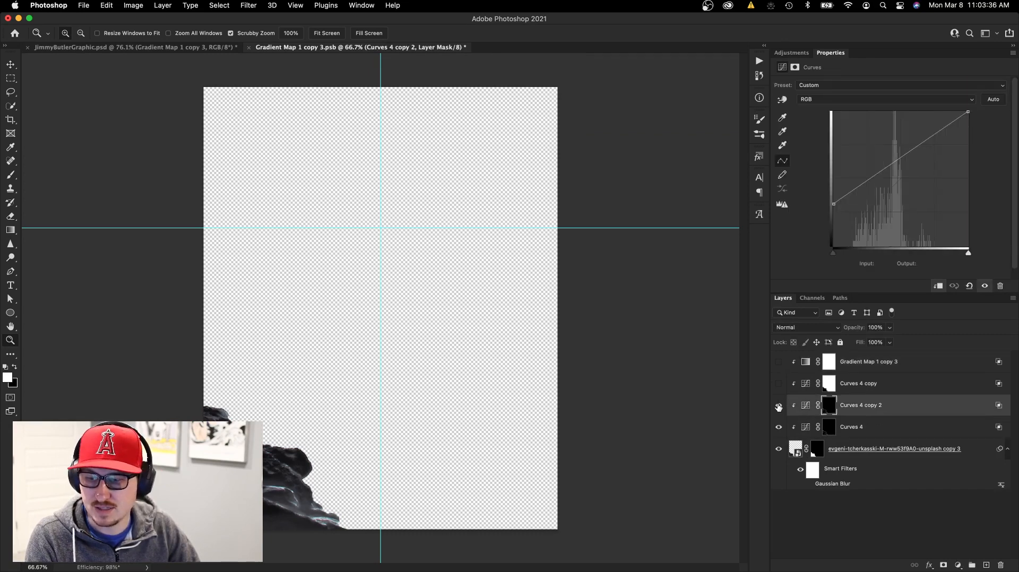
pyautogui.click(835, 390)
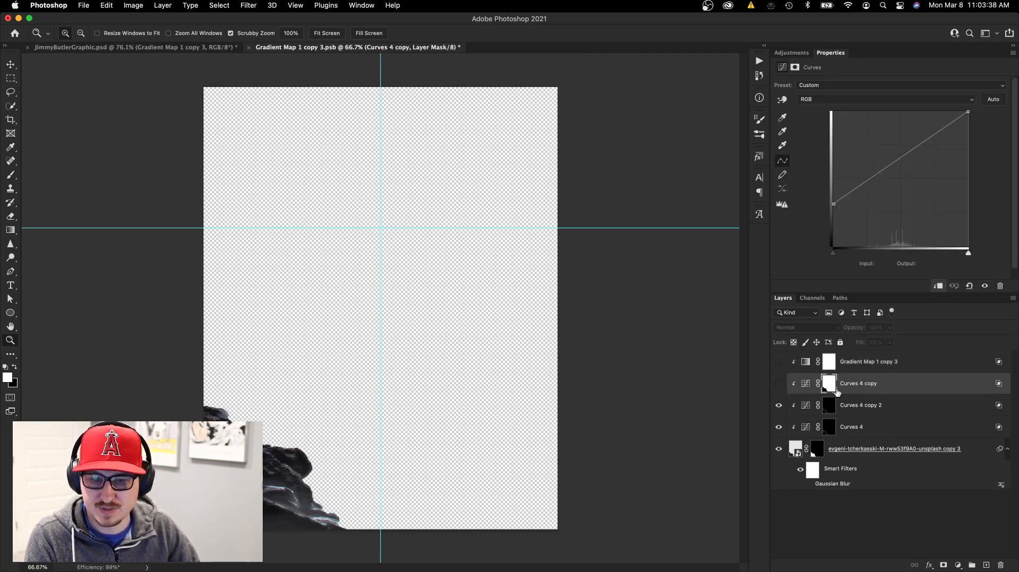
pyautogui.click(779, 384)
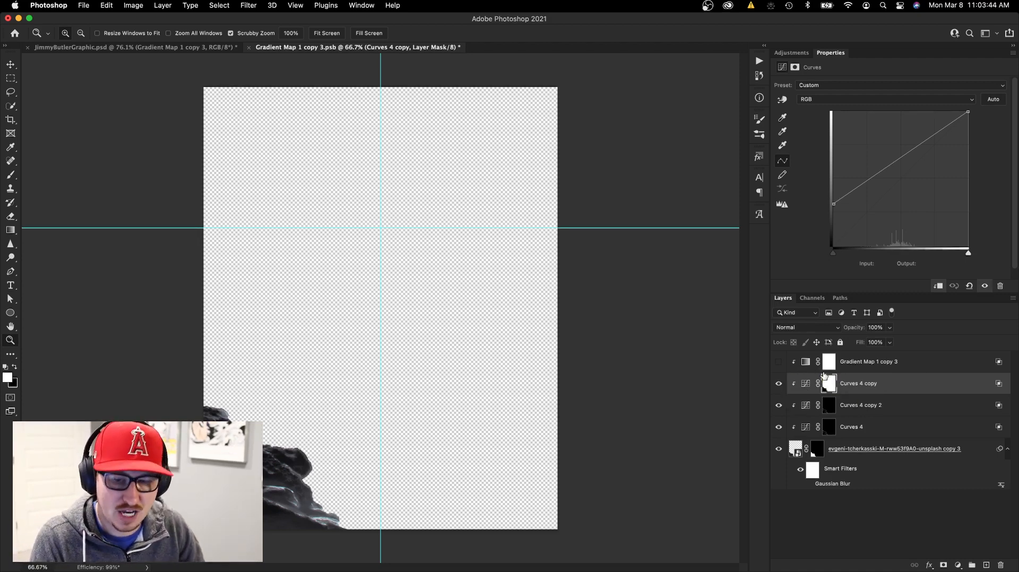
# Show the Gradient Map 1 copy 3 adjustment above the rock image, and close the smart object with its changes saved
pyautogui.click(846, 365)
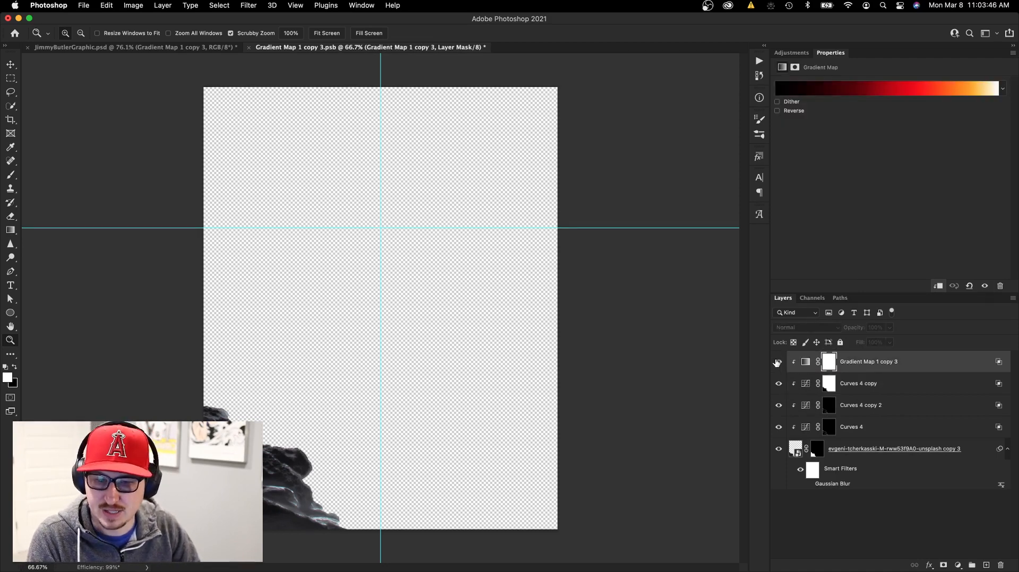
pyautogui.click(778, 361)
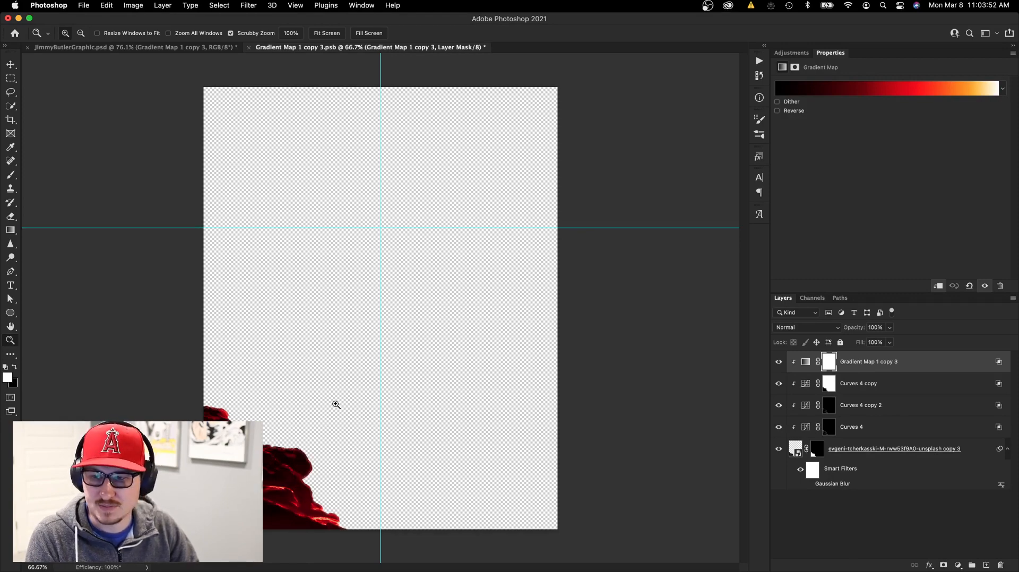
pyautogui.scroll(4, 336, 405)
pyautogui.moveTo(281, 468); pyautogui.dragTo(479, 274)
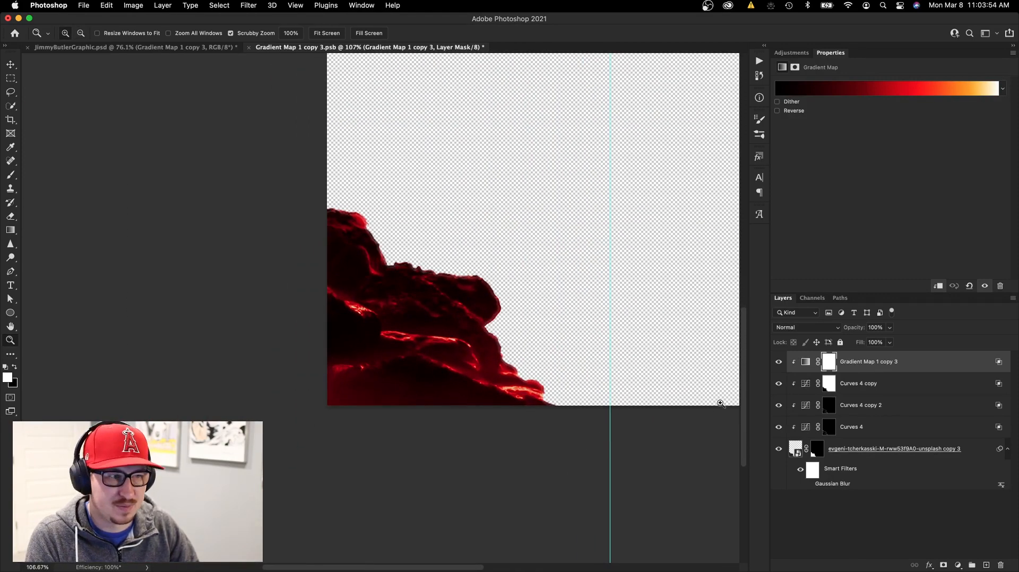
pyautogui.moveTo(777, 383)
pyautogui.mouseDown()
pyautogui.moveTo(778, 428)
pyautogui.moveTo(779, 383)
pyautogui.mouseUp()
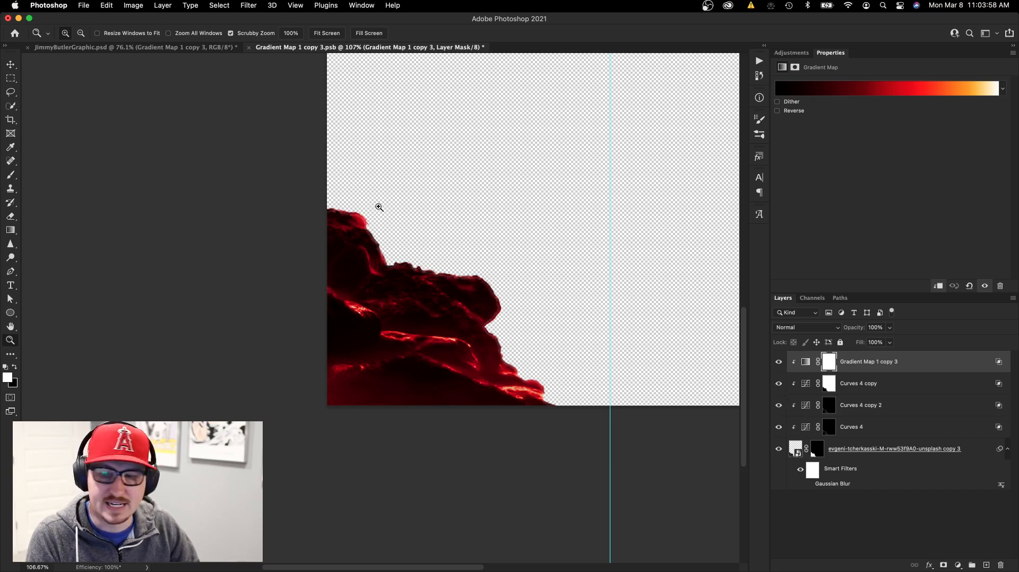
pyautogui.press('super+w')
pyautogui.press('Return')
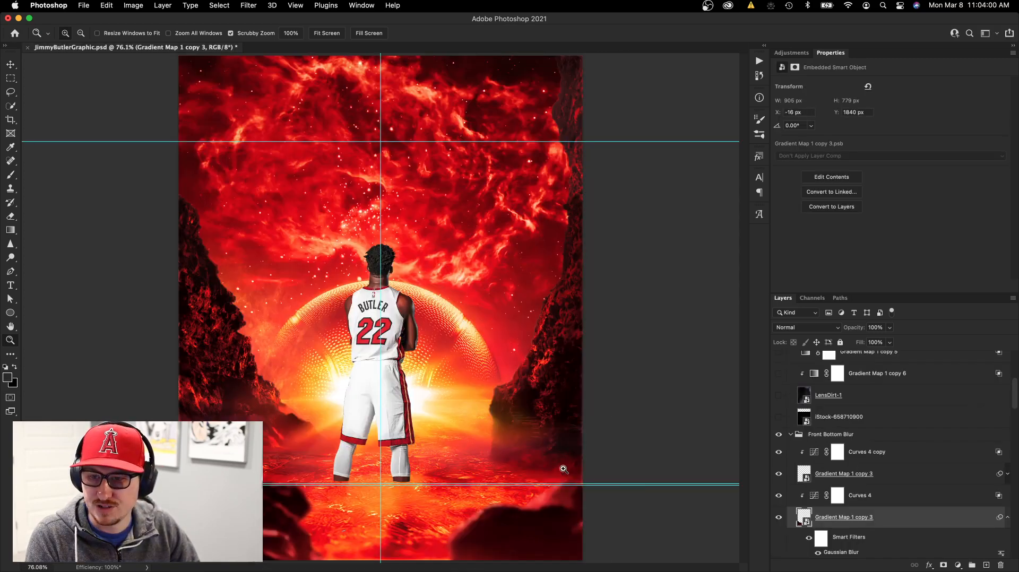
# View the Gaussian Blur radius on the upper Gradient Map 1 copy 3 smart object and leave it as is
pyautogui.click(878, 480)
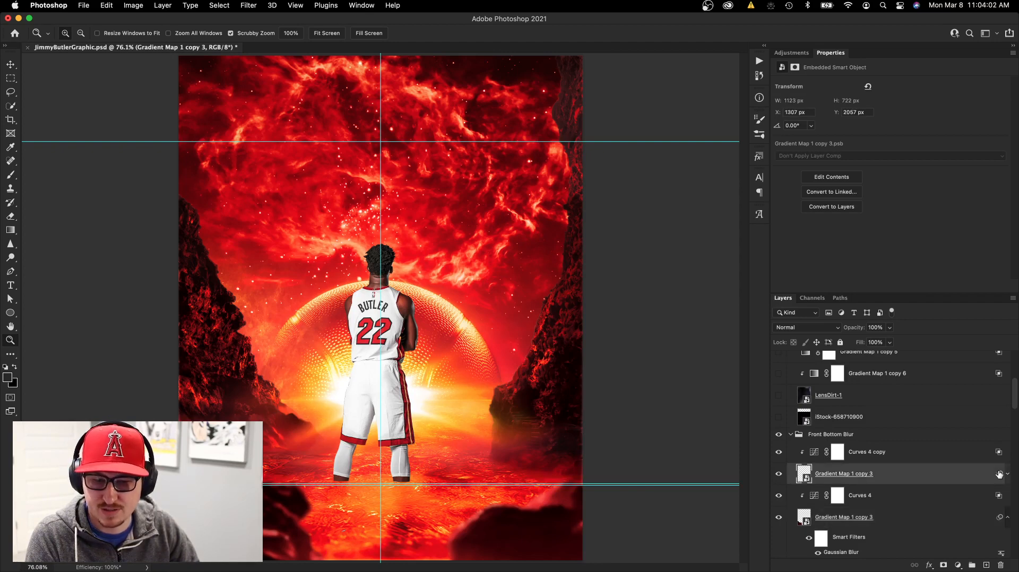
pyautogui.click(1007, 473)
pyautogui.doubleClick(841, 509)
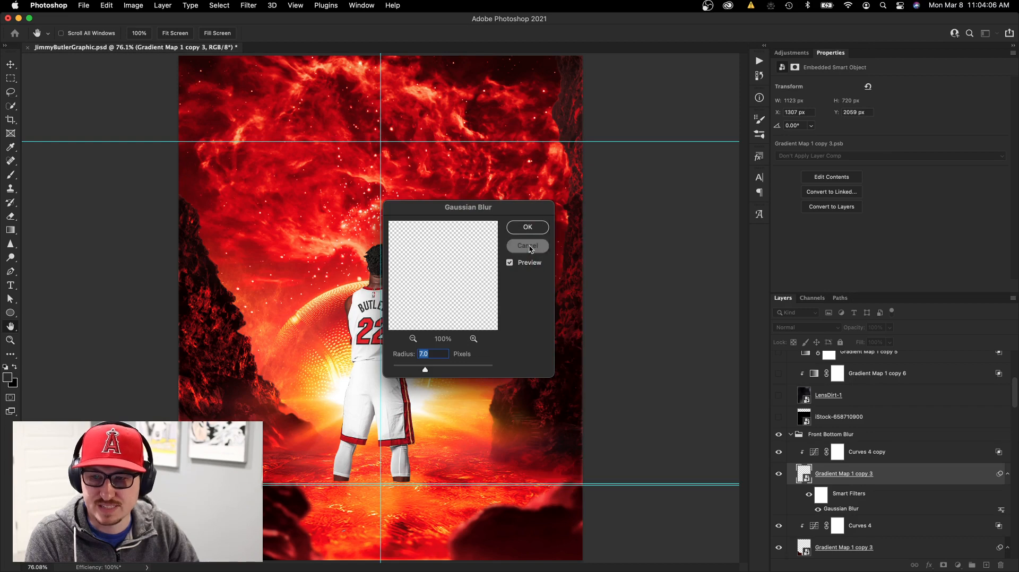
pyautogui.click(527, 246)
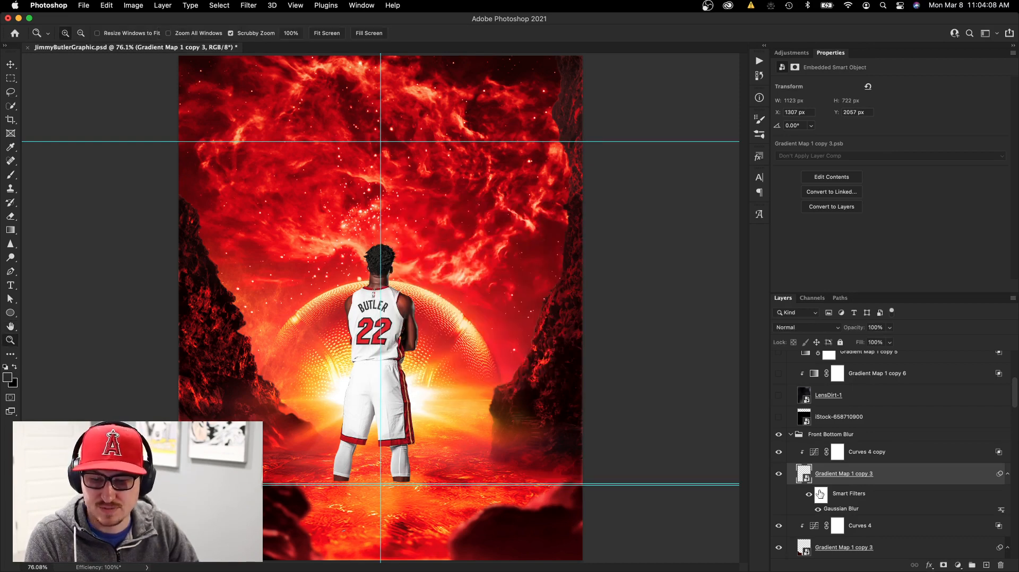
# Collapse the Front Bottom Blur group, reveal Front Depth with its iStock-599279790 and 047_FireWaves4 layers, and hide the Front Depth group again
pyautogui.click(790, 434)
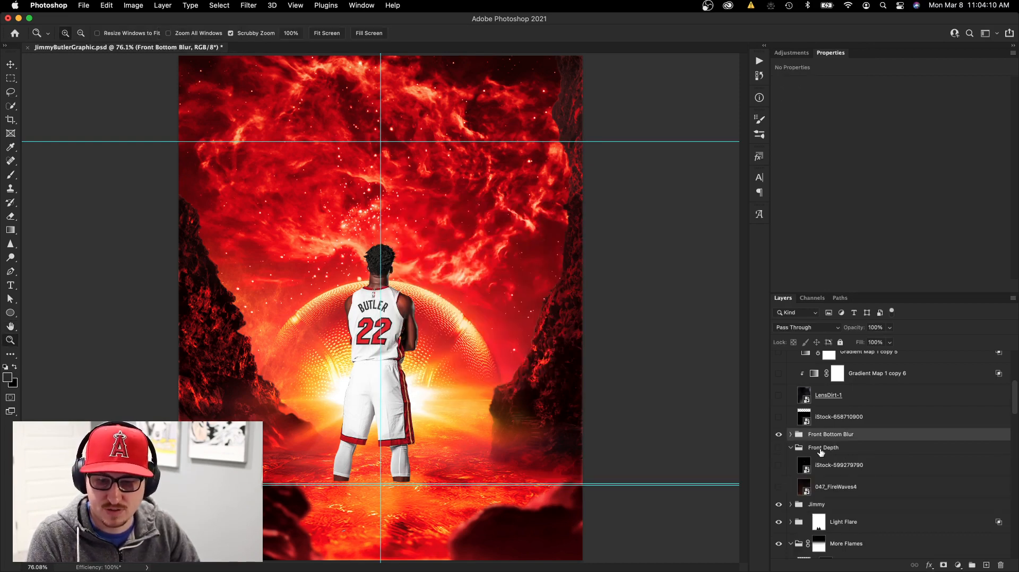
pyautogui.click(794, 451)
pyautogui.click(778, 448)
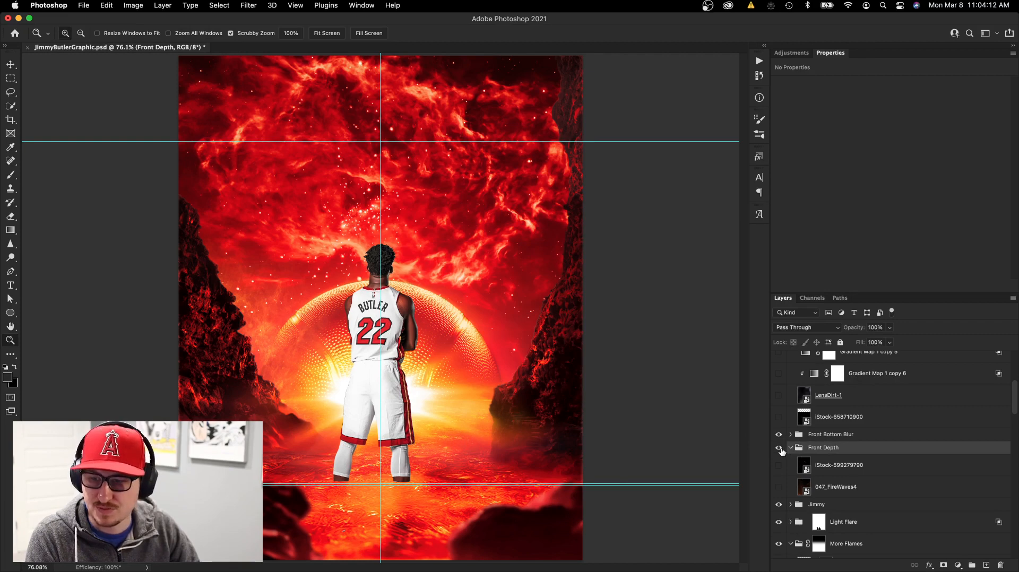
pyautogui.click(778, 486)
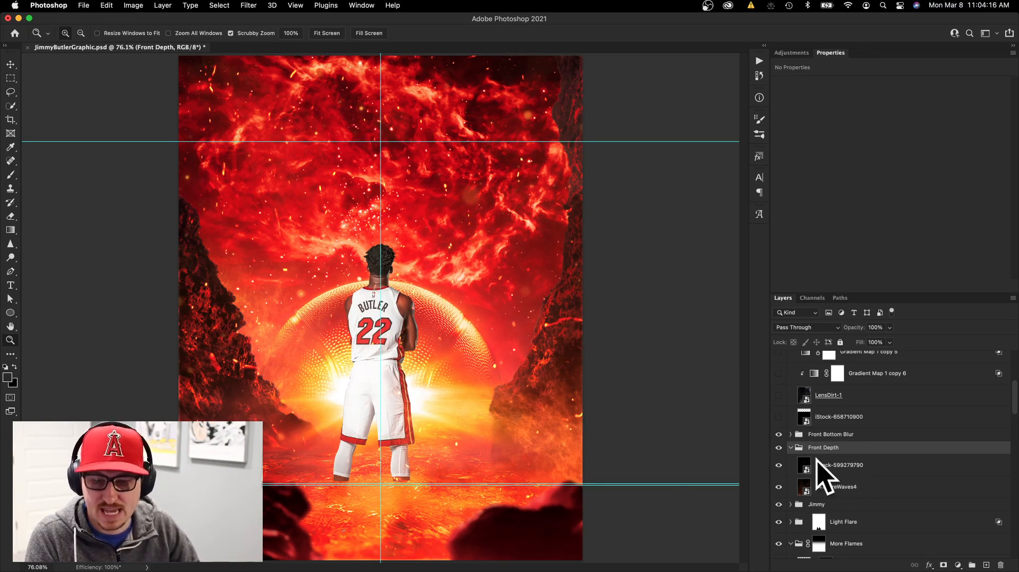
pyautogui.click(779, 448)
# Show the jimymback portrait layer near the bottom of the Background group and Layer 6 directly above it
pyautogui.scroll(5, 798, 451)
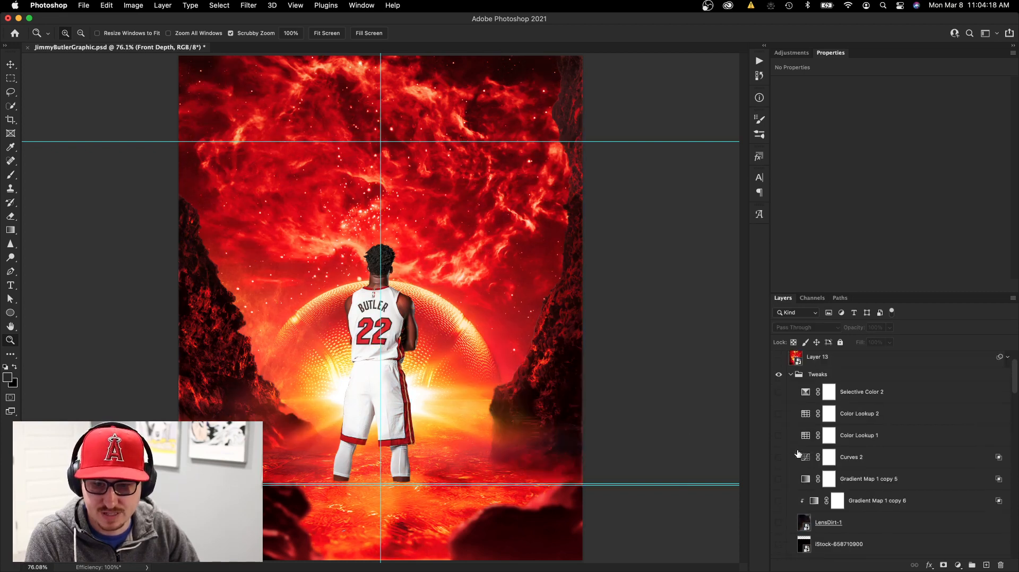
pyautogui.scroll(-6, 801, 449)
pyautogui.scroll(-10, 804, 440)
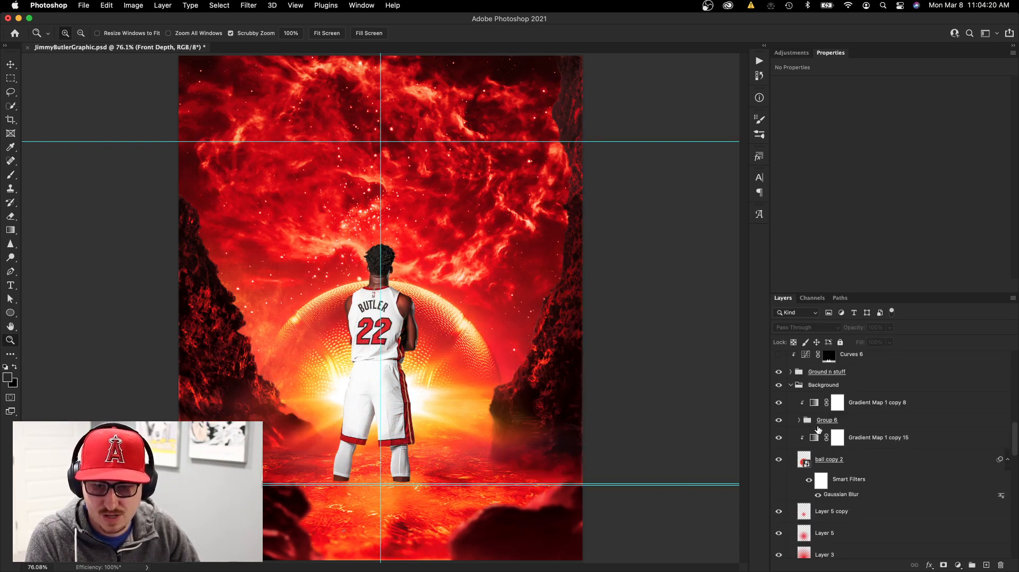
pyautogui.scroll(-10, 811, 429)
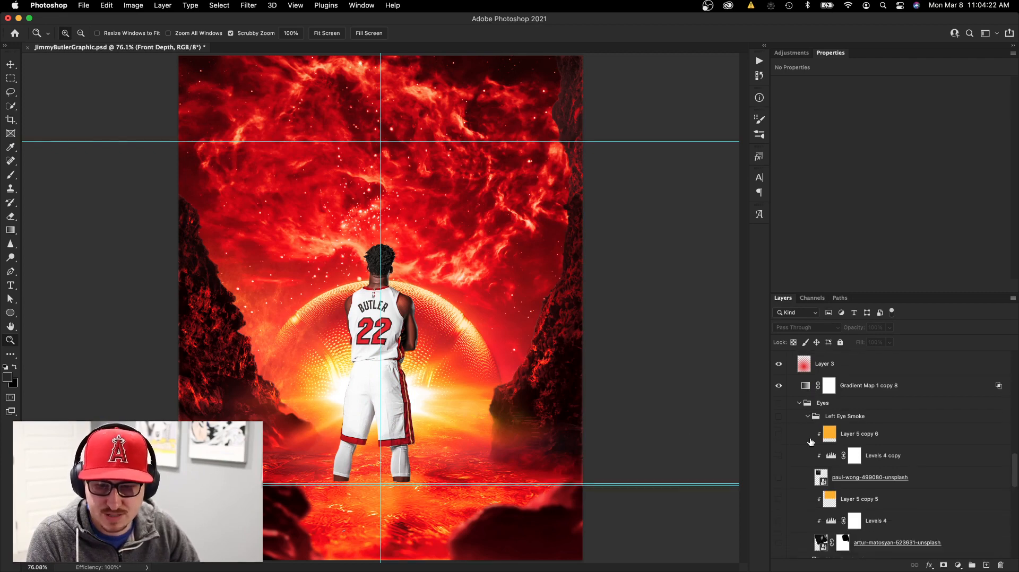
pyautogui.scroll(-10, 804, 411)
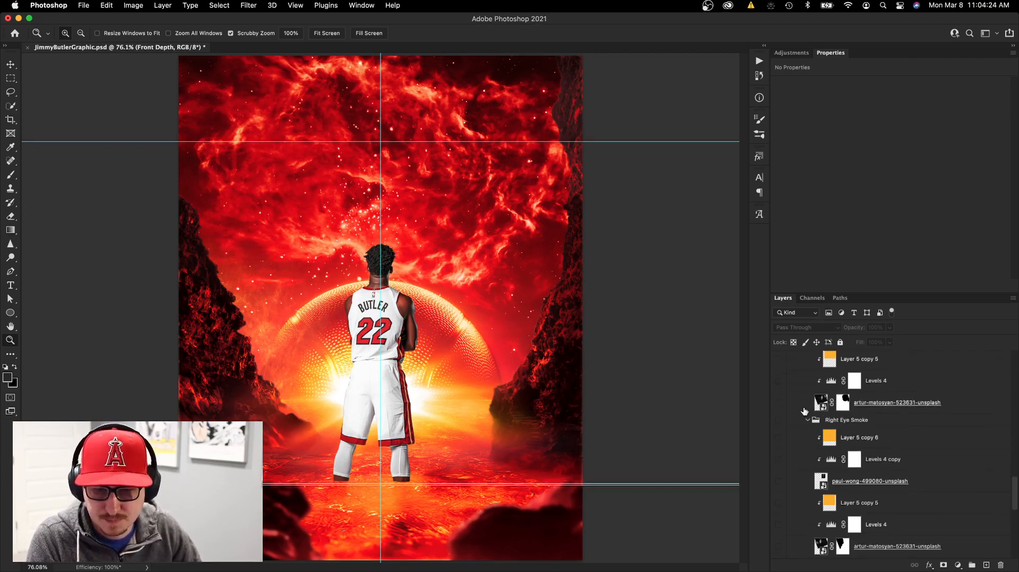
pyautogui.scroll(-1, 804, 465)
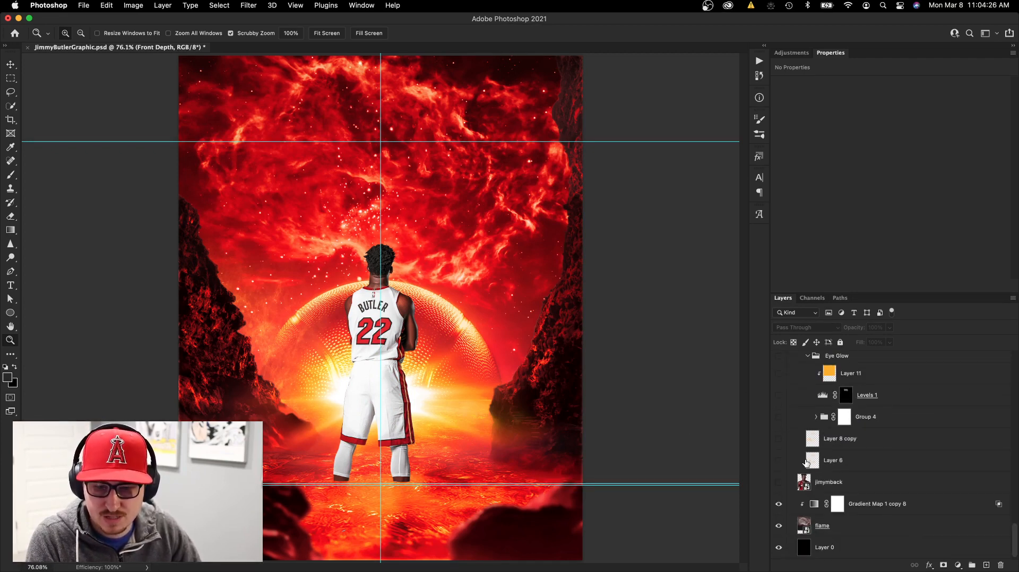
pyautogui.click(778, 482)
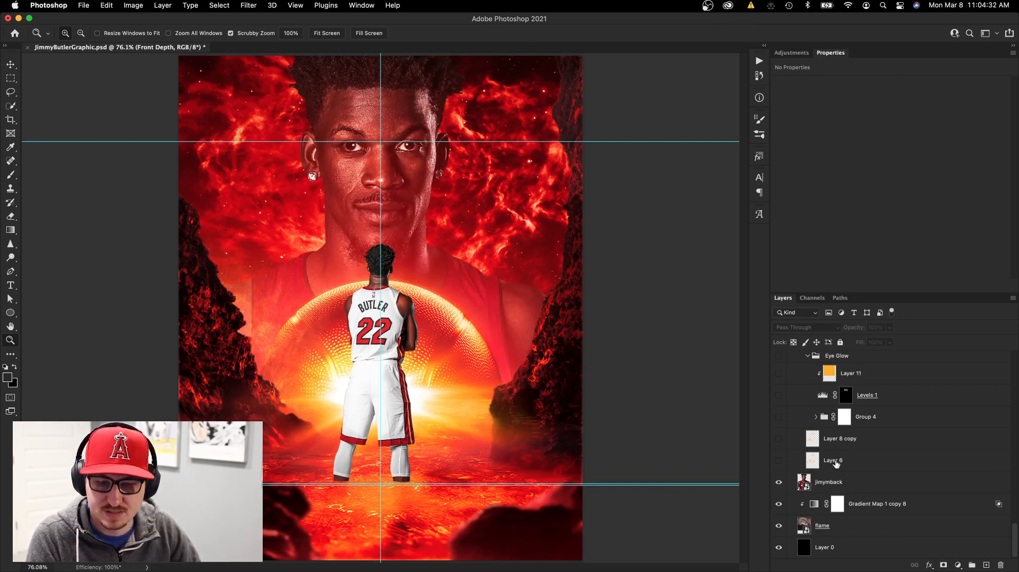
pyautogui.click(835, 462)
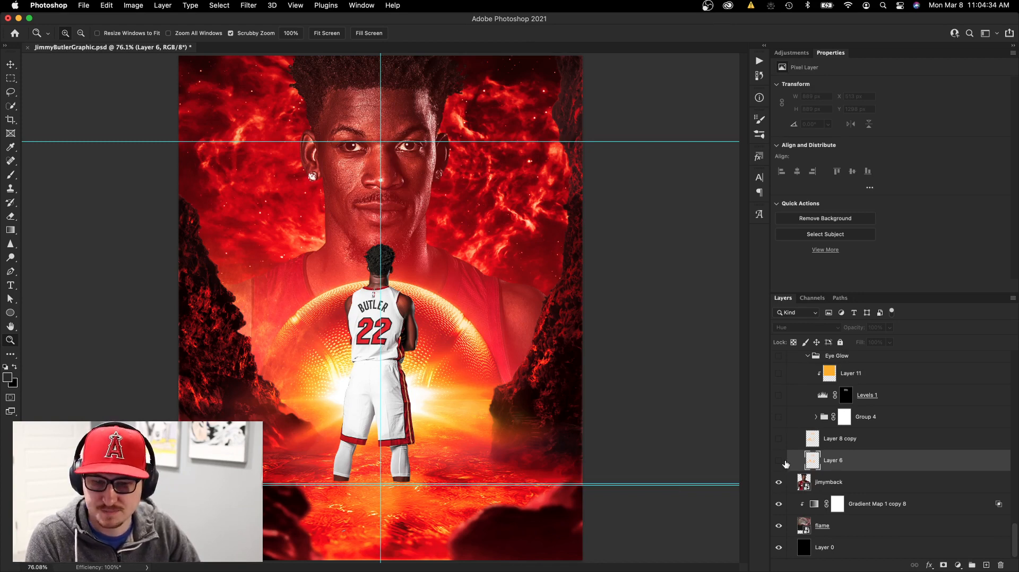
pyautogui.click(779, 461)
# Show the glowing eyes with Layer 11 and Levels 1 in Eye Glow plus Levels 1 copy 6, and select Group 4
pyautogui.scroll(3, 785, 463)
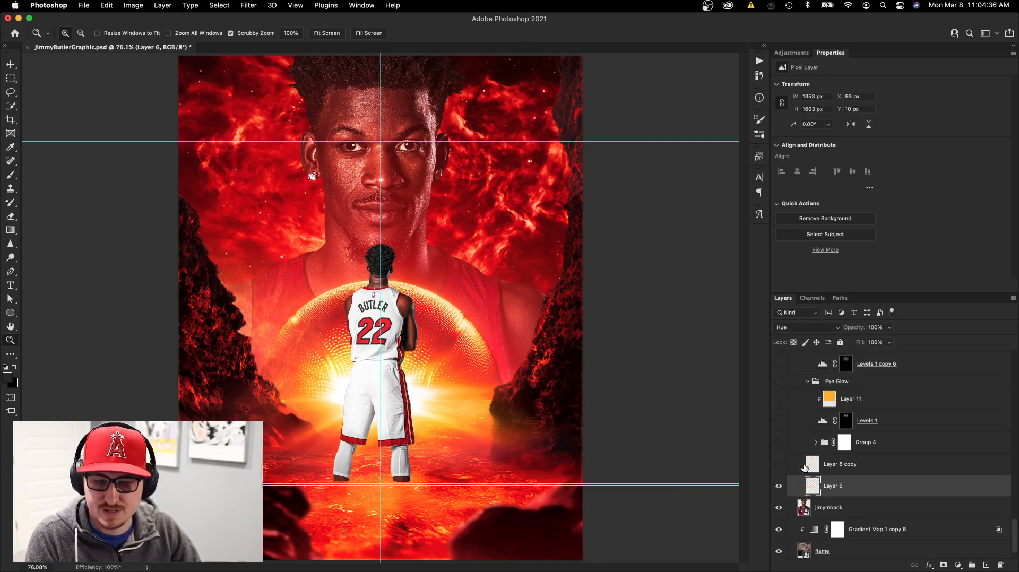
pyautogui.moveTo(778, 395); pyautogui.dragTo(780, 411)
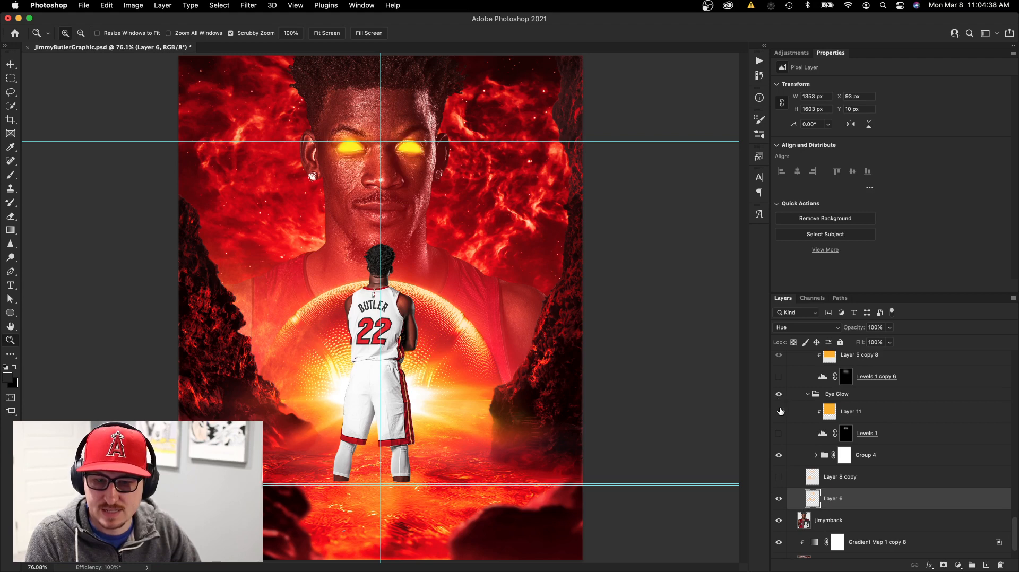
pyautogui.click(778, 411)
pyautogui.click(779, 433)
pyautogui.click(778, 376)
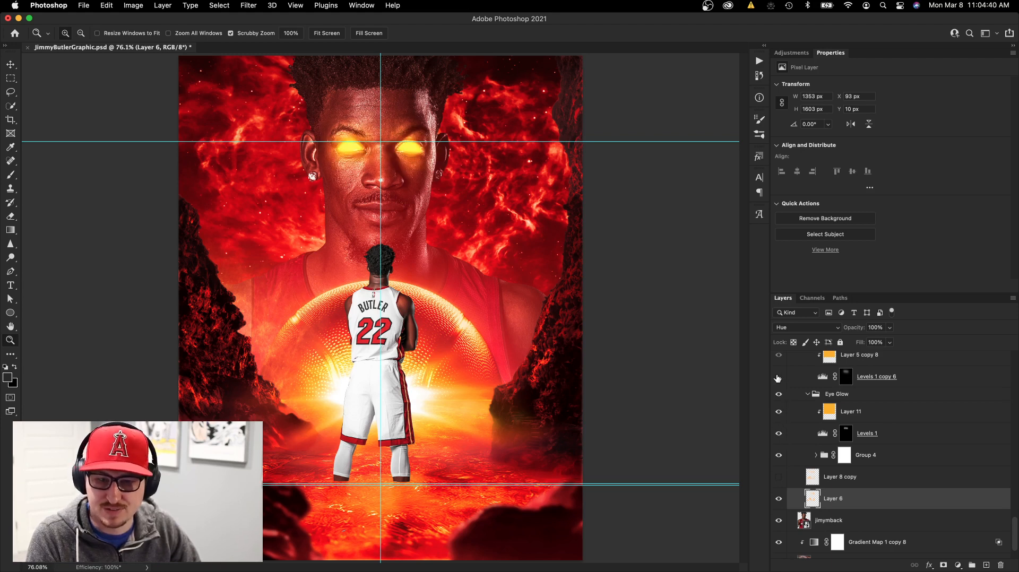
pyautogui.scroll(1, 799, 431)
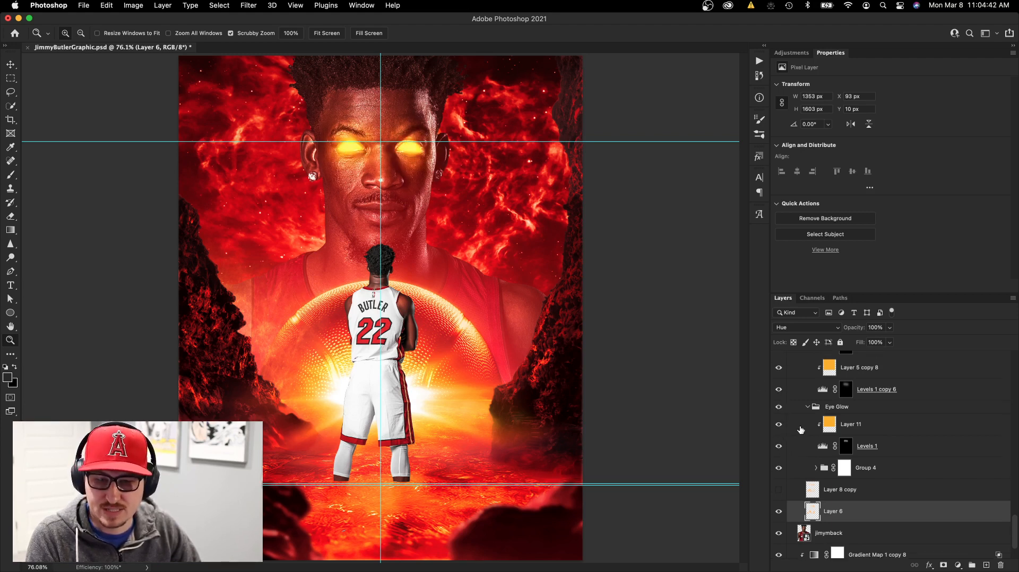
pyautogui.click(834, 409)
pyautogui.click(874, 468)
# Show the layers in the Right Eye Smoke and Left Eye Smoke groups to reveal smoke around both eyes
pyautogui.scroll(10, 792, 443)
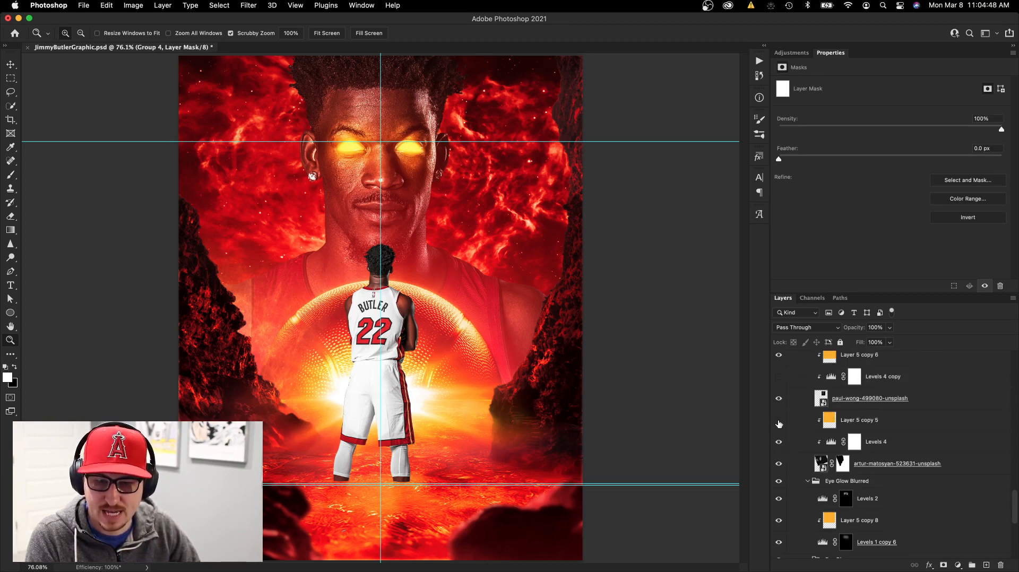
pyautogui.scroll(5, 803, 426)
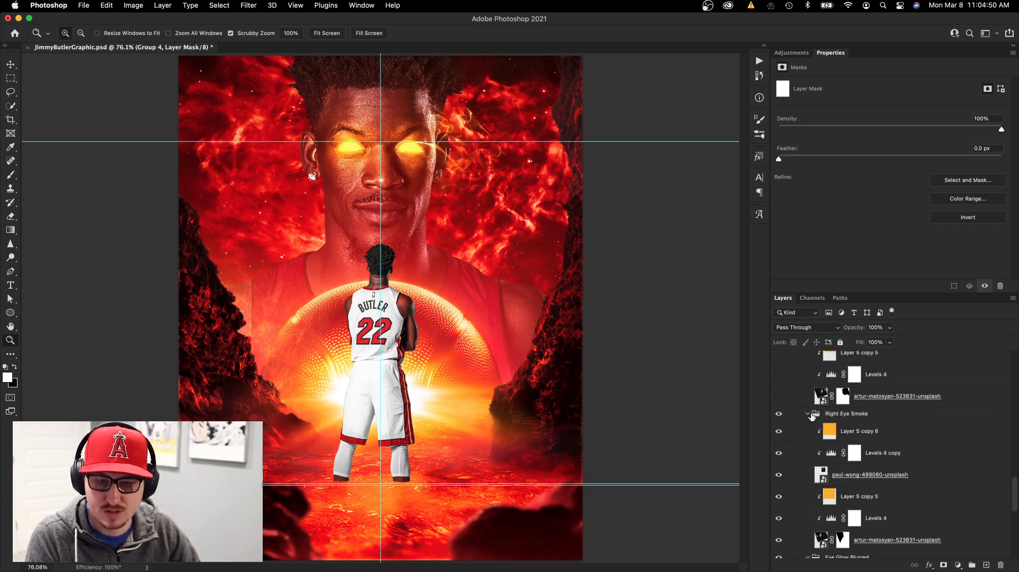
pyautogui.scroll(3, 805, 417)
pyautogui.moveTo(778, 447); pyautogui.dragTo(778, 389)
pyautogui.scroll(3, 789, 403)
# Collapse the Left Eye Smoke, Right Eye Smoke and Eye Glow Blurred groups, and show Layer 8 copy
pyautogui.click(807, 372)
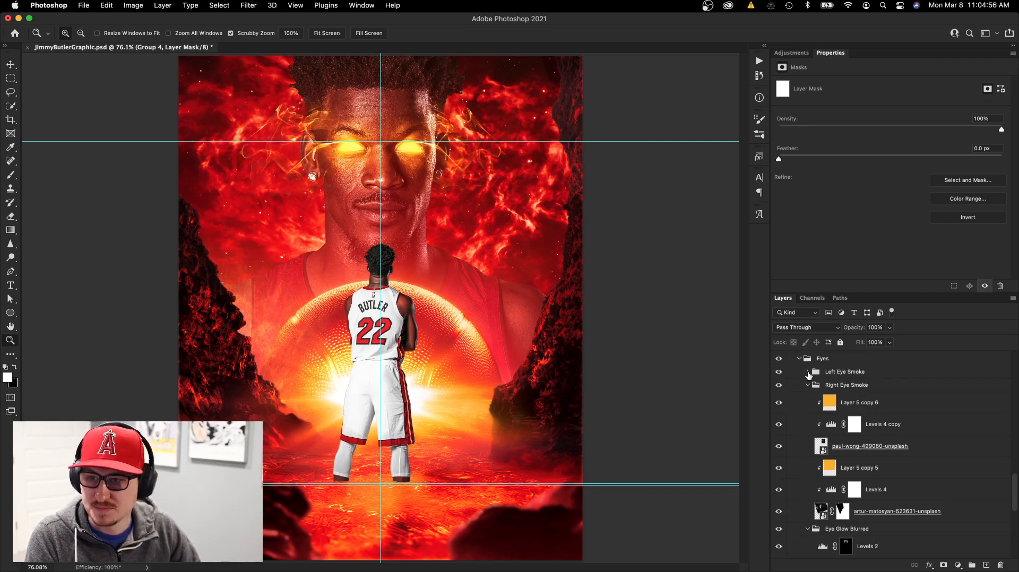
pyautogui.click(805, 385)
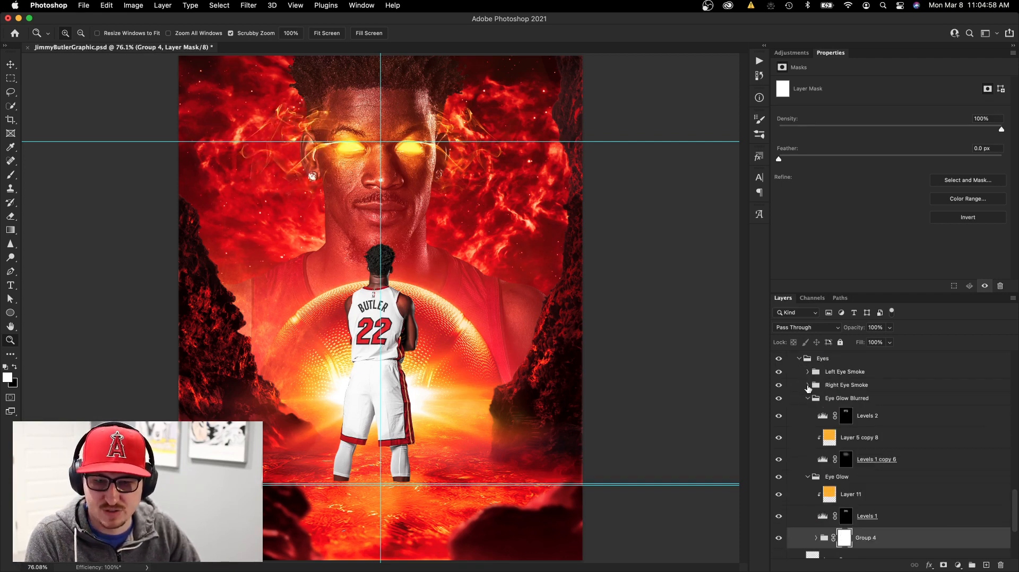
pyautogui.click(808, 399)
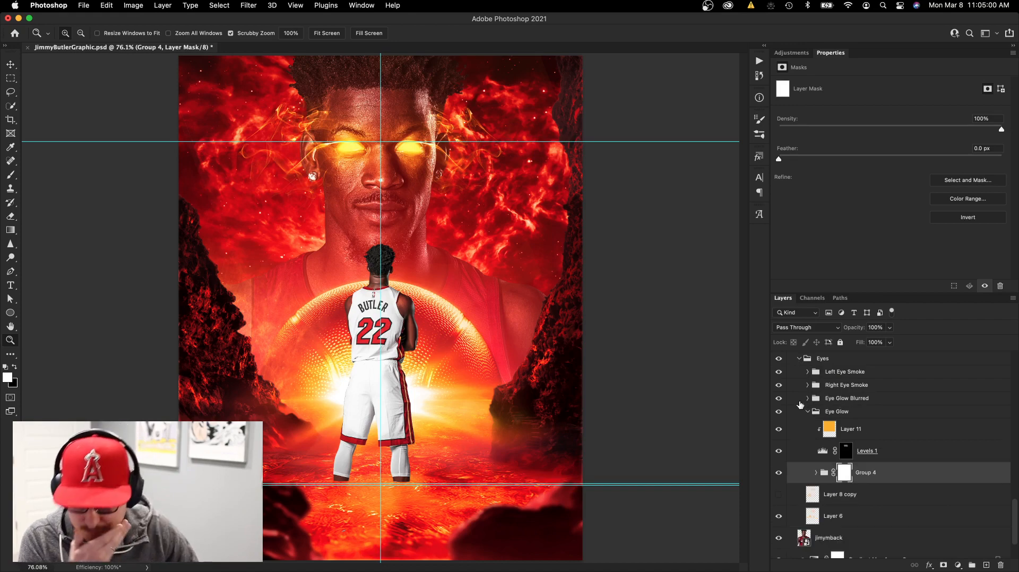
pyautogui.click(778, 495)
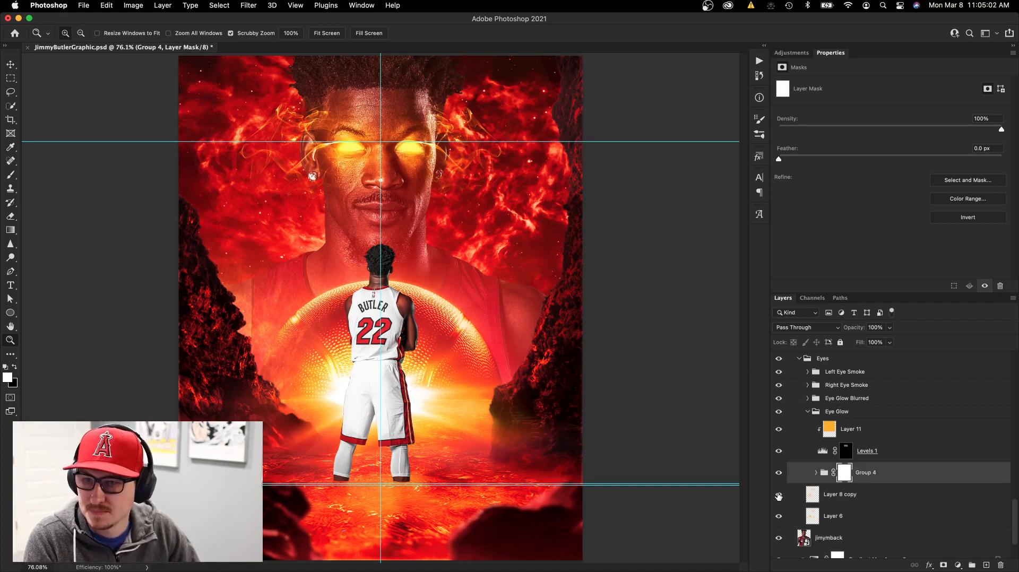
# Collapse the Eyes group and the Background group
pyautogui.scroll(2, 789, 413)
pyautogui.click(798, 397)
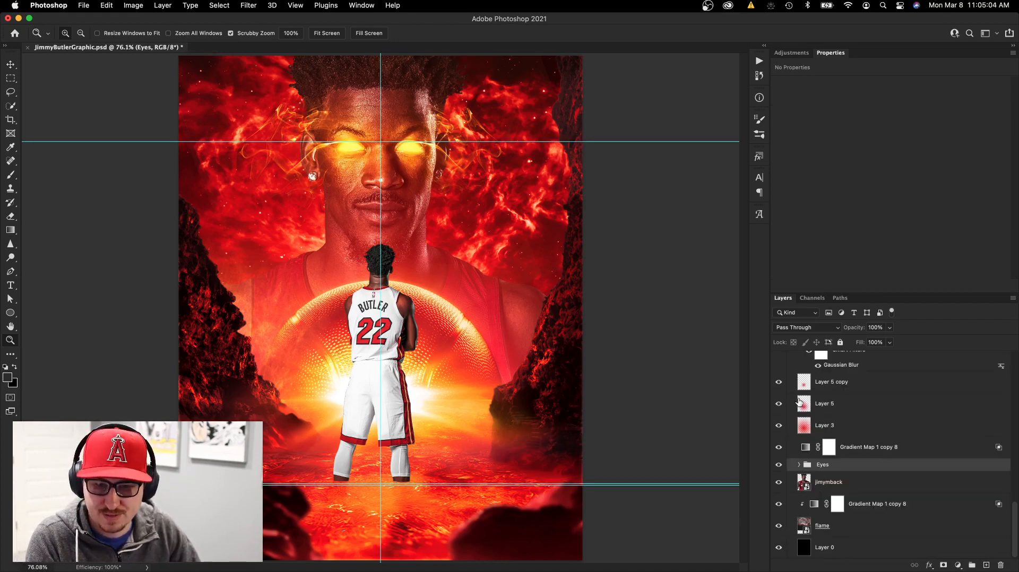
pyautogui.scroll(6, 804, 530)
pyautogui.scroll(4, 813, 494)
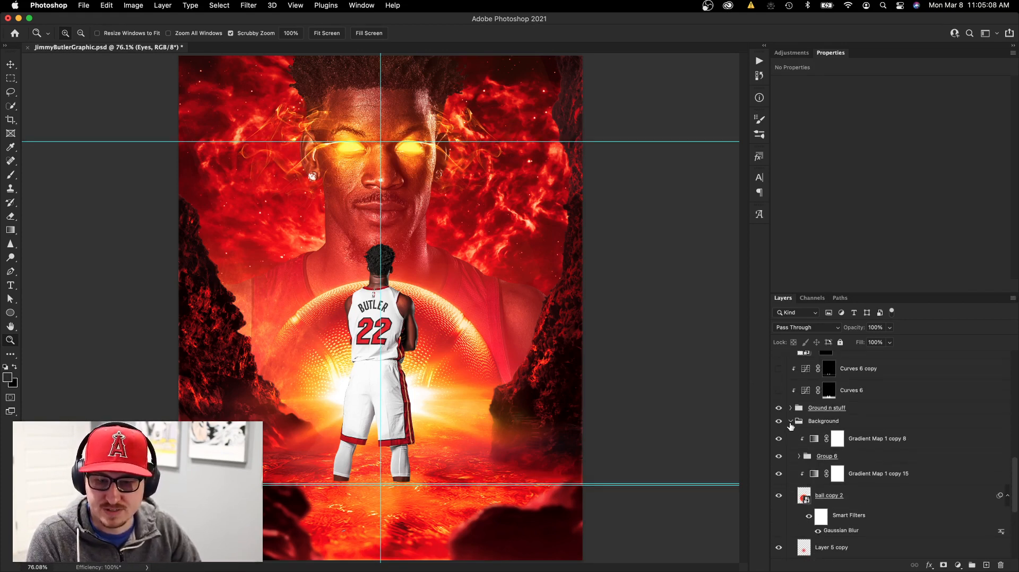
pyautogui.click(790, 422)
# Hide the guides and grid over the graphic
pyautogui.scroll(8, 791, 427)
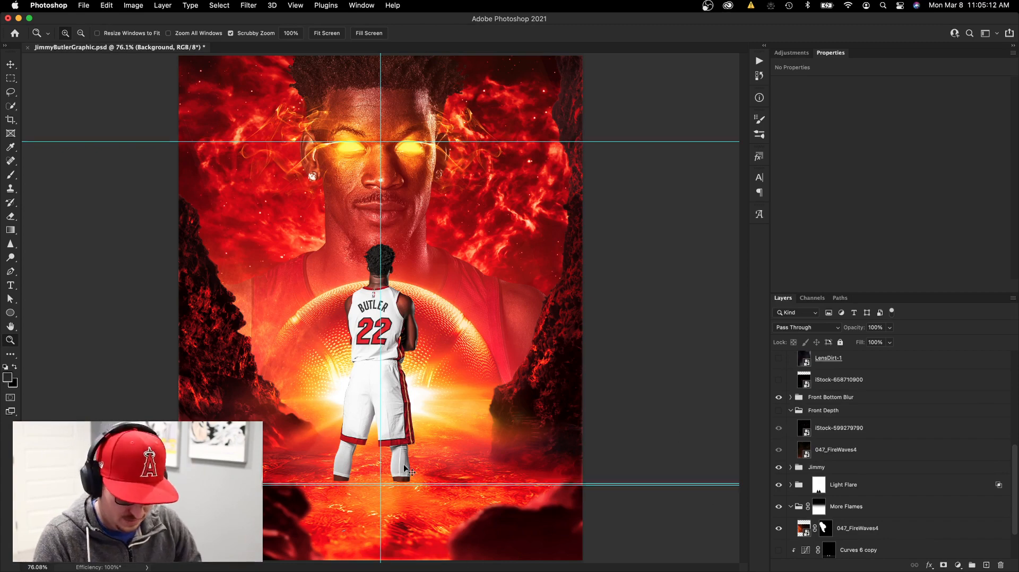
pyautogui.press('super+')
pyautogui.press('super+')
pyautogui.press('super+z')
pyautogui.press("super+'")
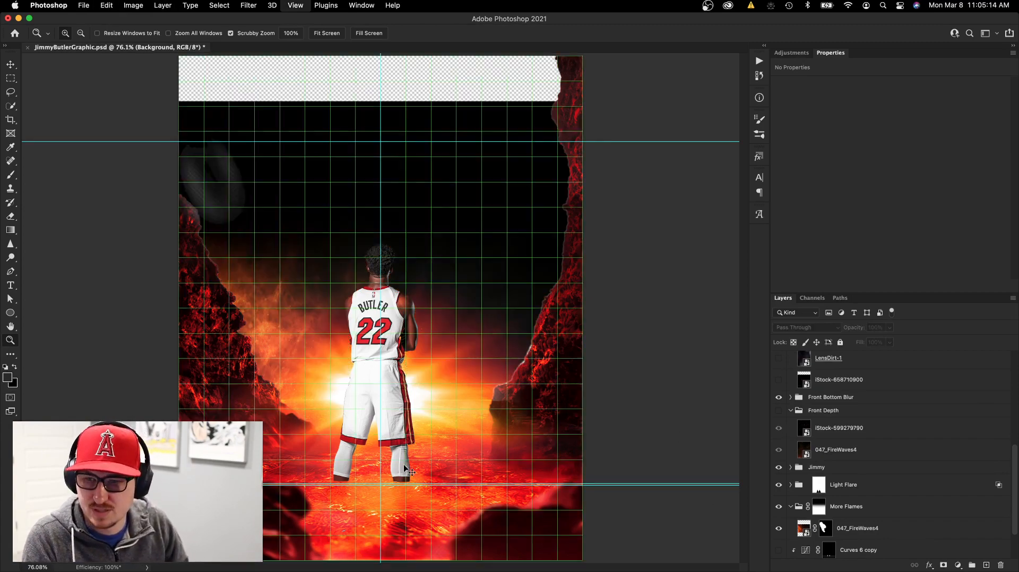
pyautogui.press('super+h')
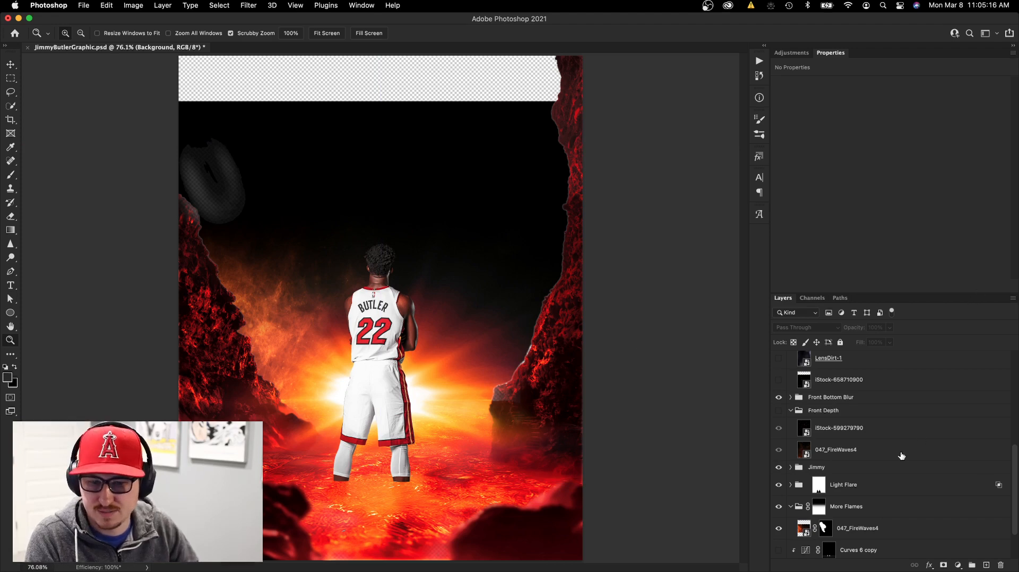
# Show the Background group and the Curves 6 and Curves 6 copy layers to restore the backdrop and the figure's ground shadows
pyautogui.scroll(-3, 901, 455)
pyautogui.click(779, 550)
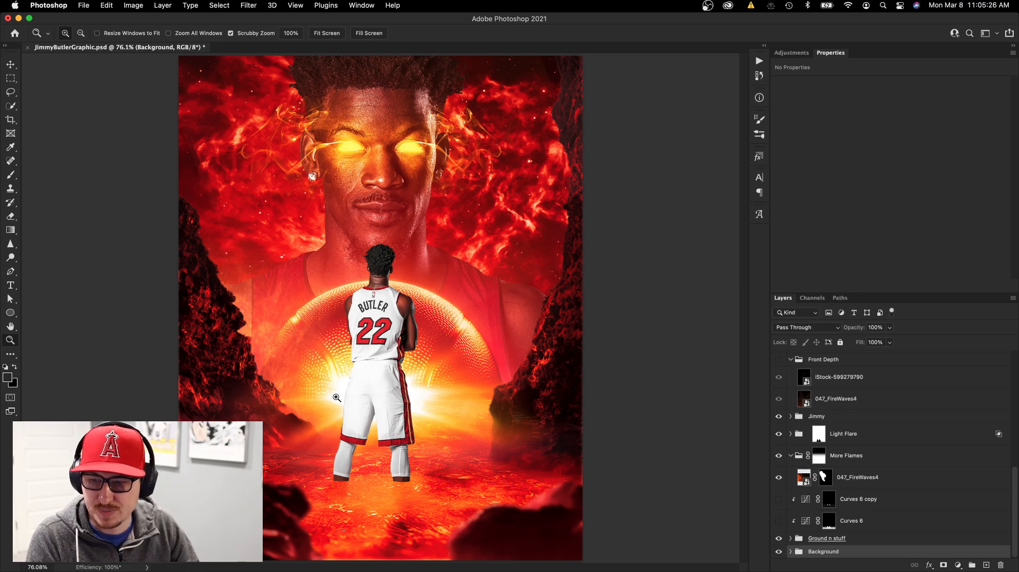
pyautogui.click(793, 524)
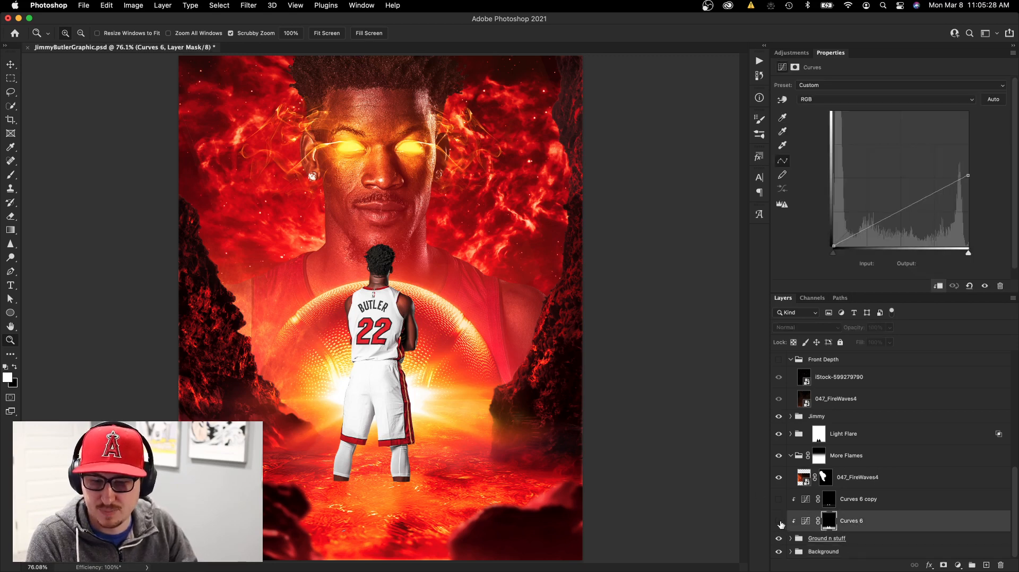
pyautogui.click(778, 522)
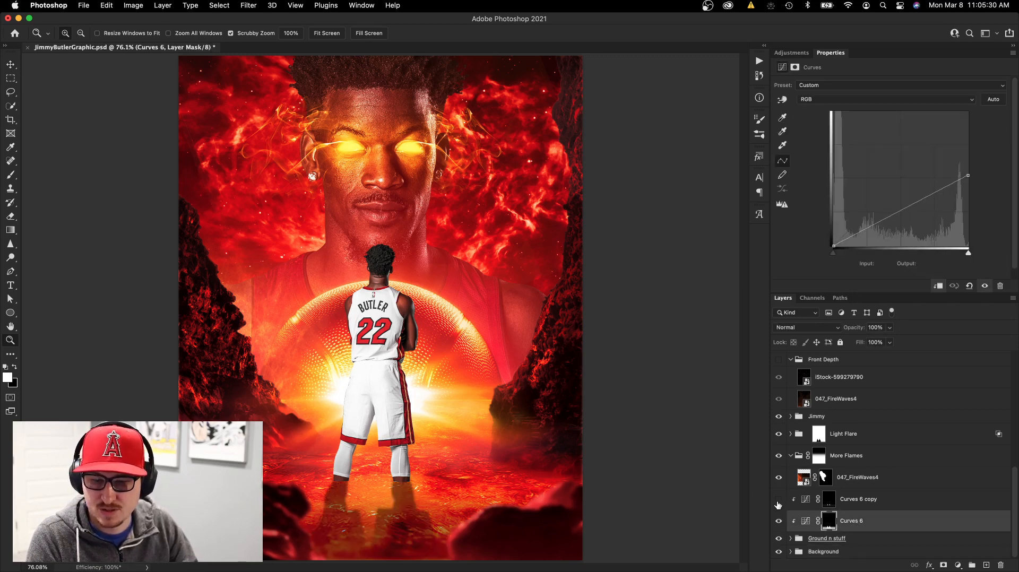
pyautogui.click(777, 500)
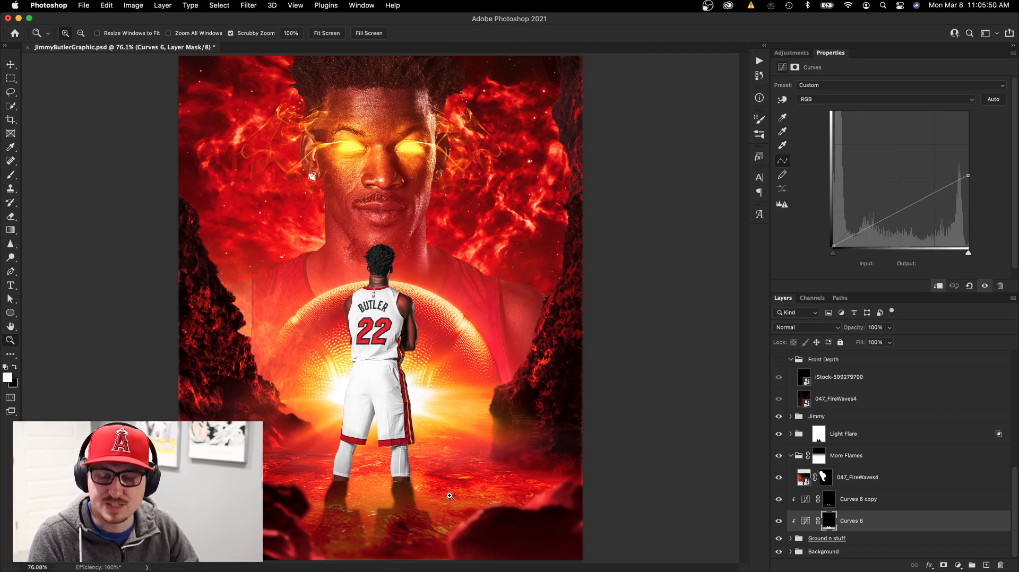
# Collapse the More Flames group and expand the Jimmy group down to its lowest layers
pyautogui.click(790, 455)
pyautogui.scroll(4, 793, 459)
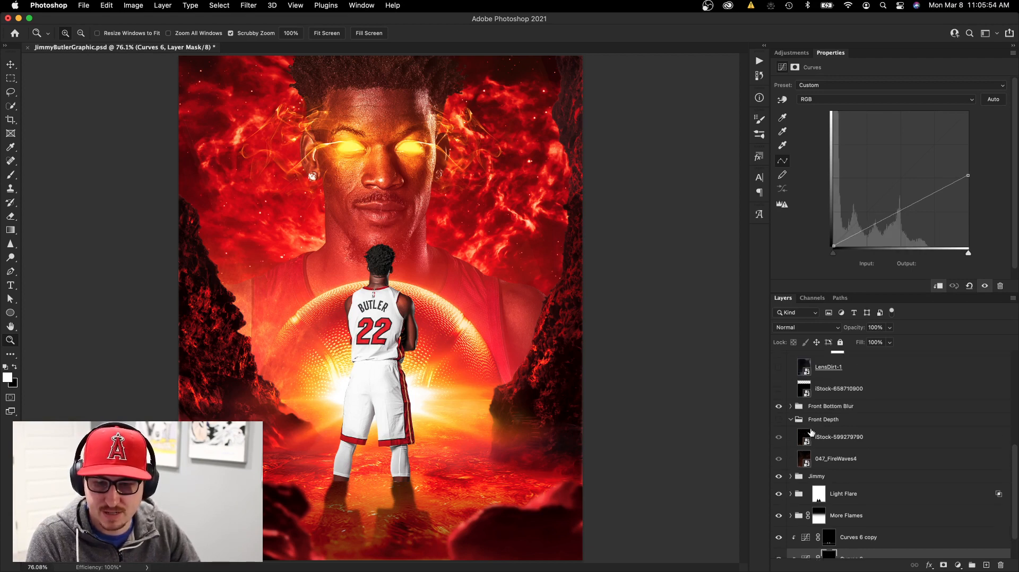
pyautogui.scroll(-2, 793, 463)
pyautogui.click(791, 463)
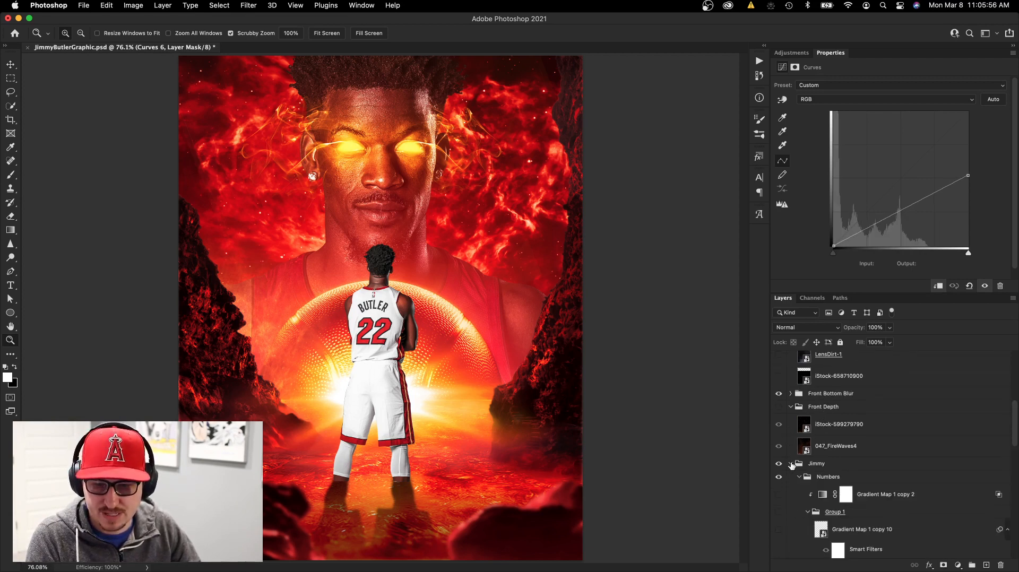
pyautogui.scroll(-20, 793, 463)
pyautogui.scroll(-3, 793, 463)
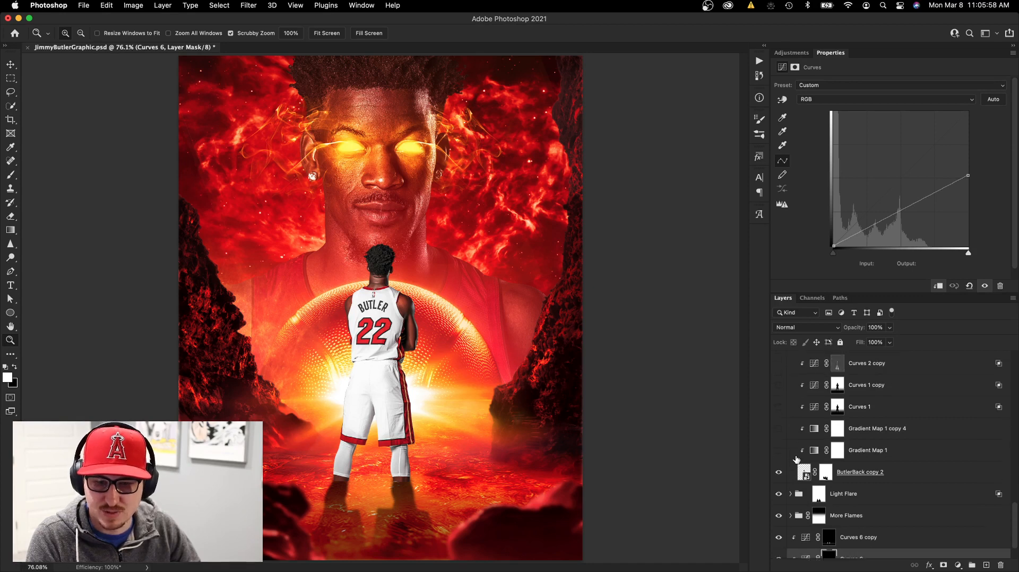
# Show Gradient Map 1 on the standing player and examine its gradient without changing it
pyautogui.click(877, 500)
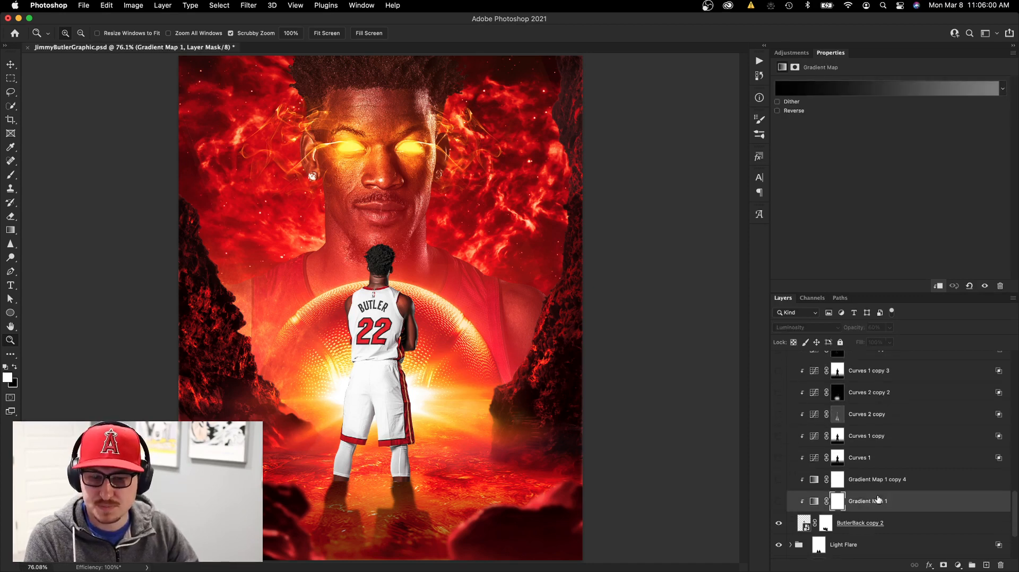
pyautogui.click(779, 503)
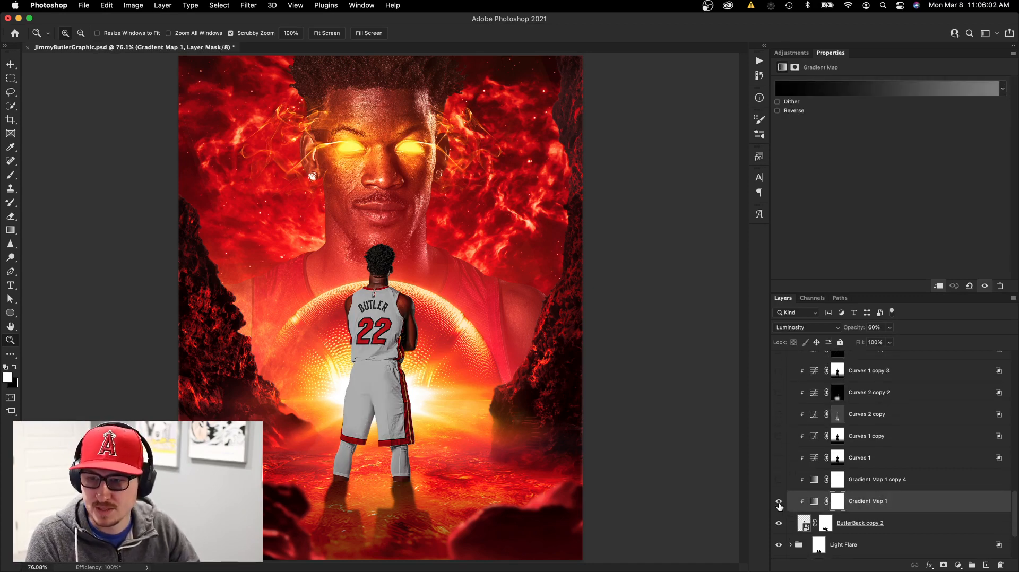
pyautogui.click(851, 503)
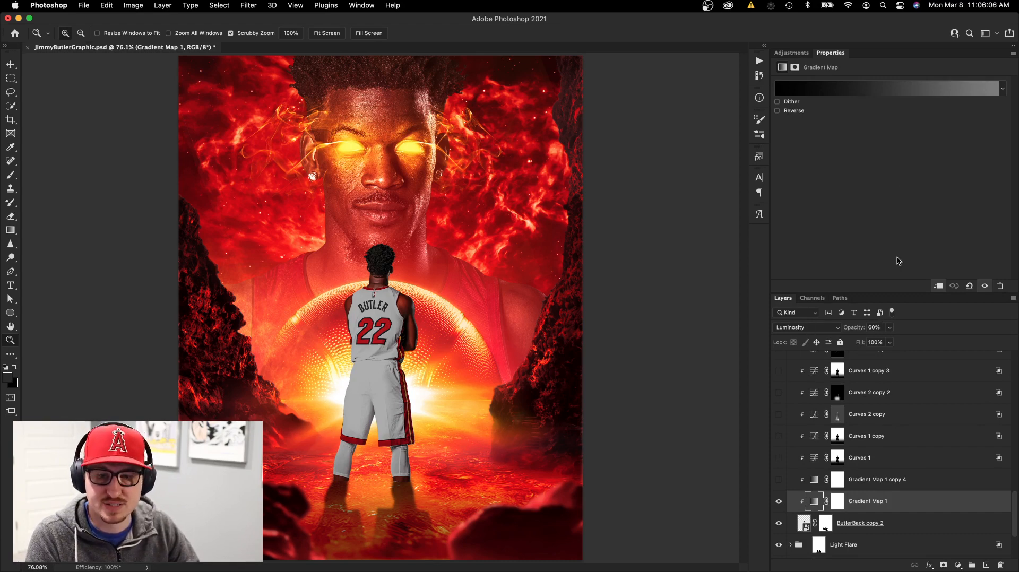
pyautogui.click(881, 94)
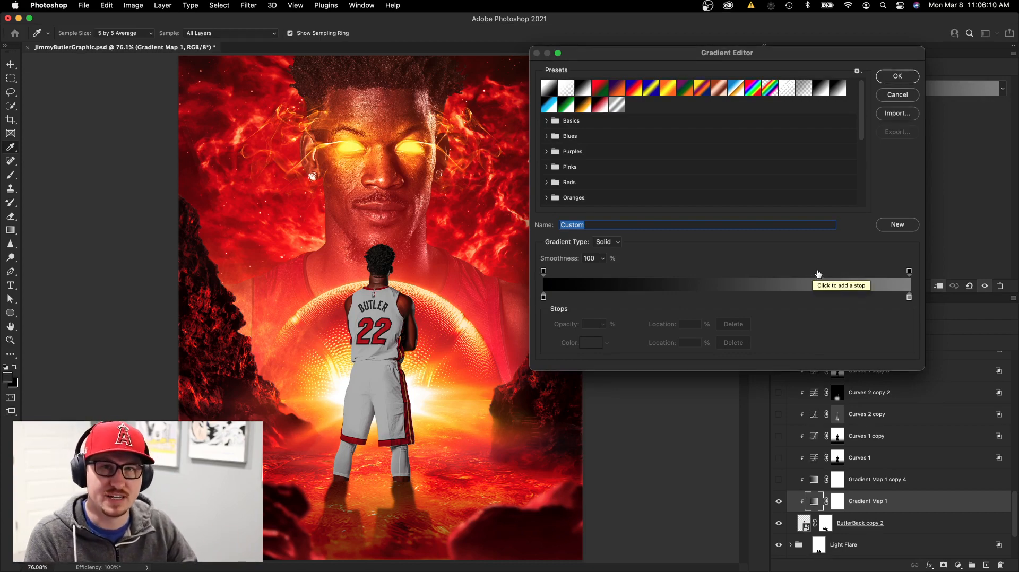
pyautogui.click(894, 95)
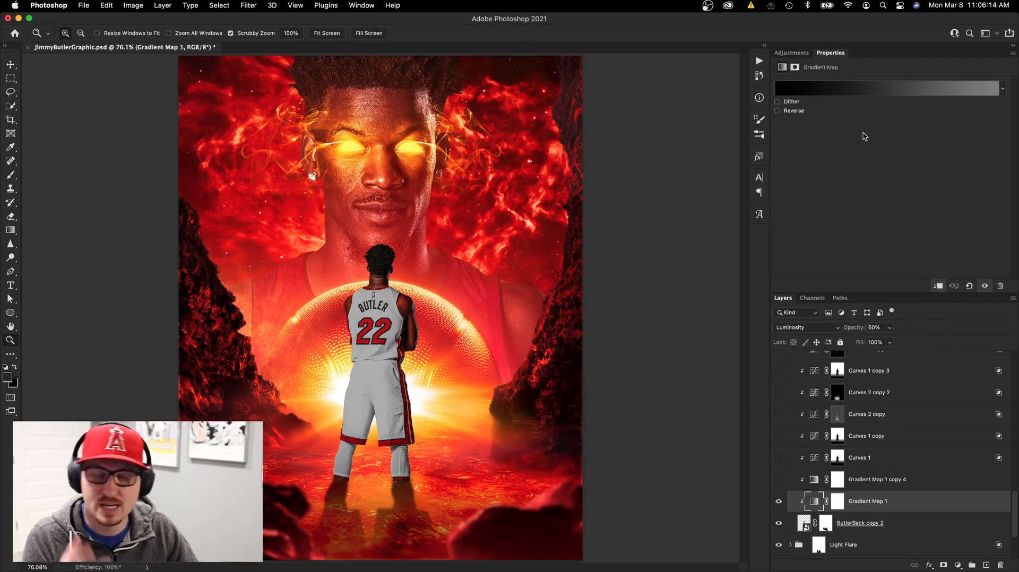
# Show the Gradient Map 1 copy 4 and Curves 1 layers on the standing player, enlarging the layer list
pyautogui.click(871, 483)
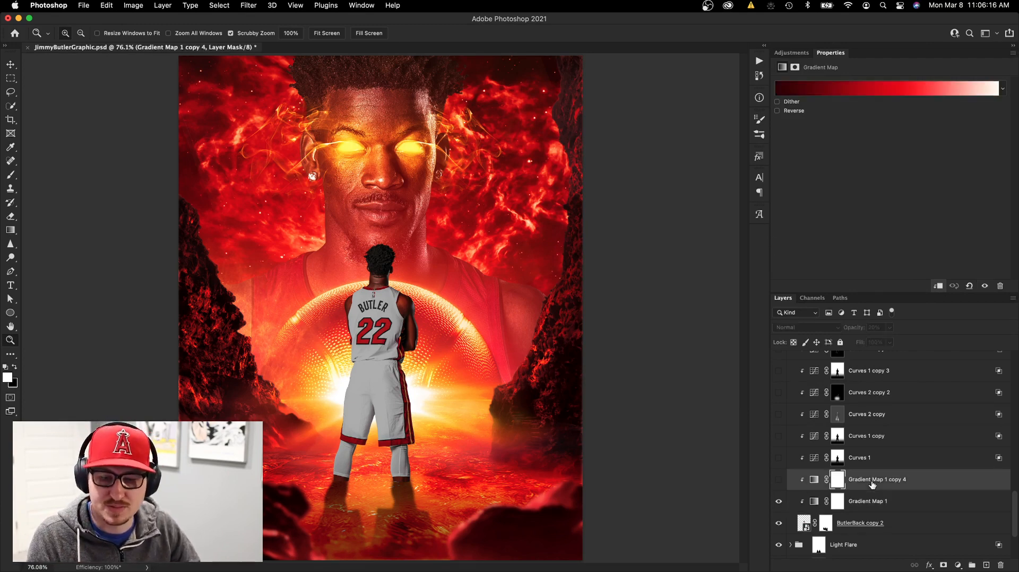
pyautogui.click(778, 480)
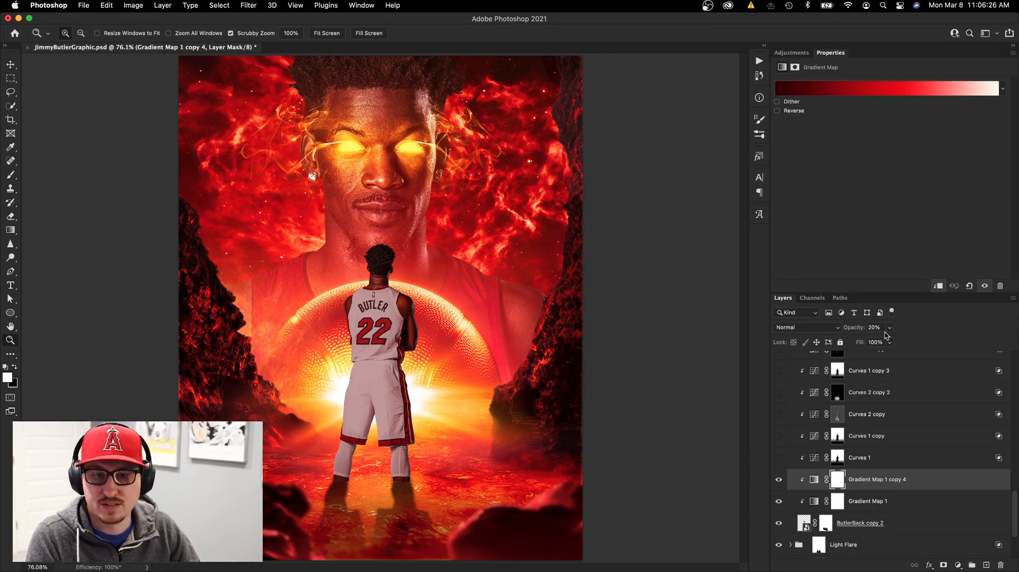
pyautogui.click(870, 457)
pyautogui.scroll(2, 862, 403)
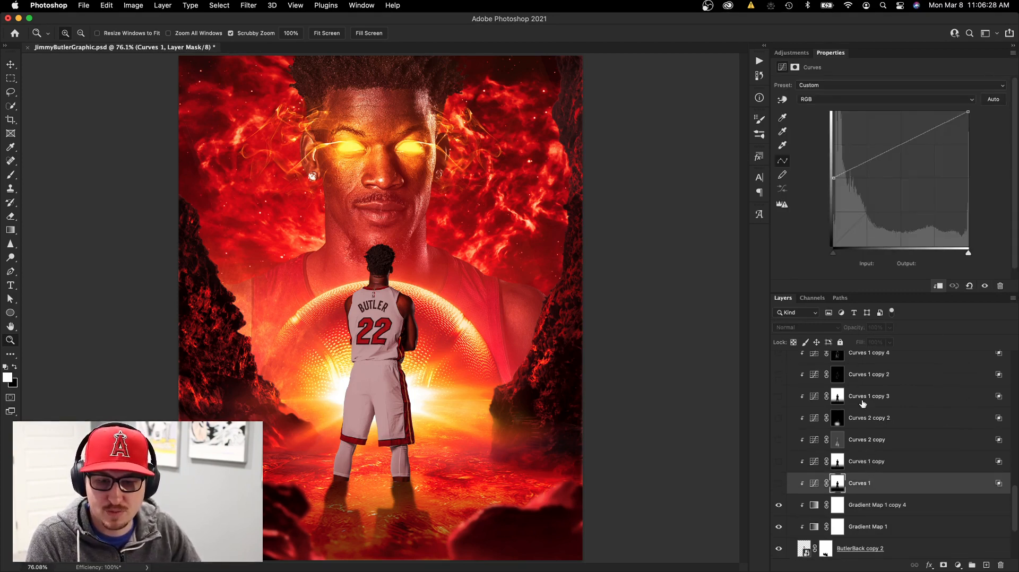
pyautogui.scroll(1, 870, 411)
pyautogui.moveTo(905, 298); pyautogui.dragTo(905, 261)
pyautogui.click(779, 459)
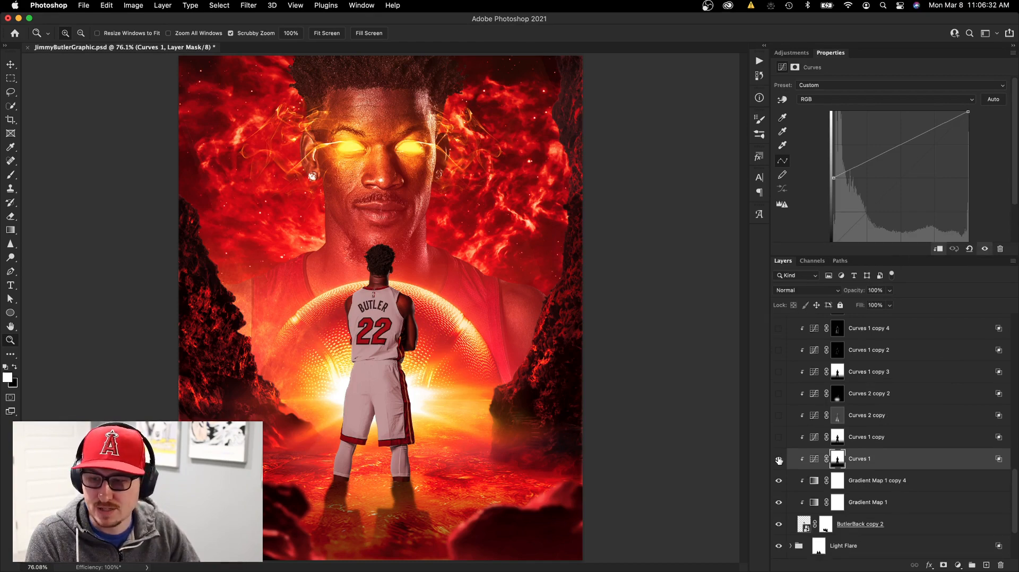
# Compare the player's edges up close with Curves 1 hidden and shown
pyautogui.click(375, 303)
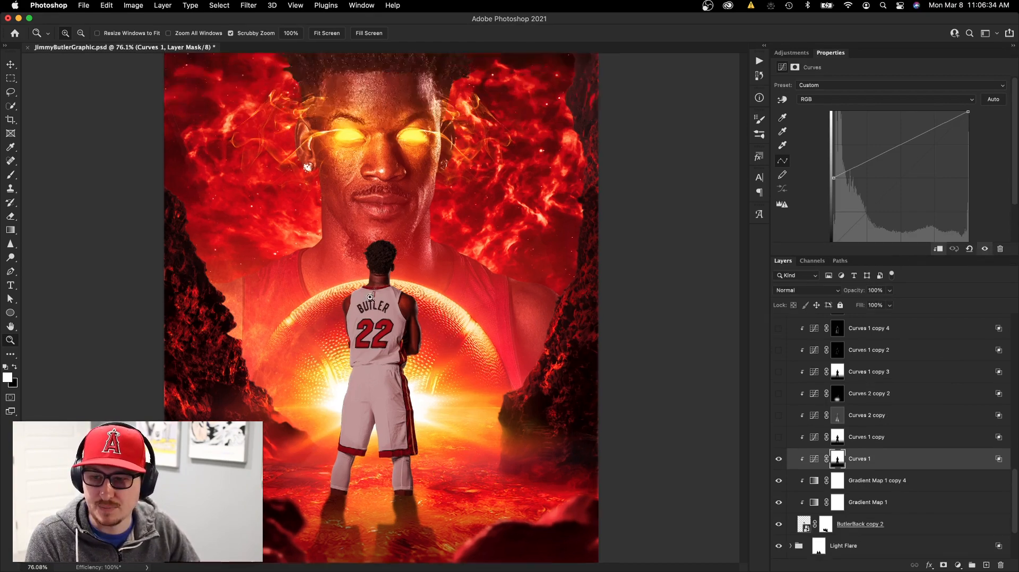
pyautogui.click(376, 306)
pyautogui.moveTo(388, 341); pyautogui.dragTo(420, 269)
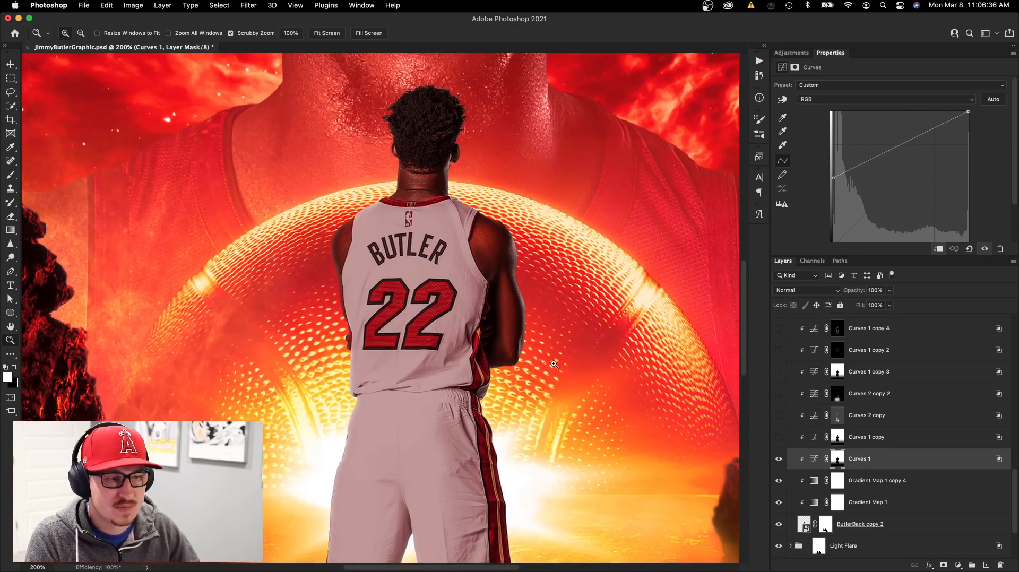
pyautogui.click(778, 458)
pyautogui.click(778, 459)
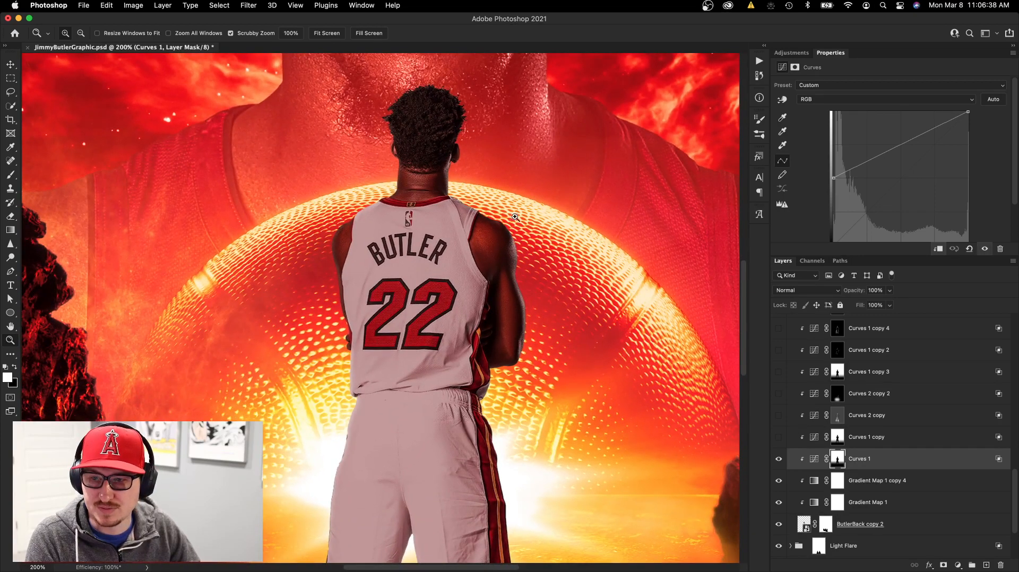
# Examine the Blend If settings of Curves 1 and leave them unchanged
pyautogui.click(876, 437)
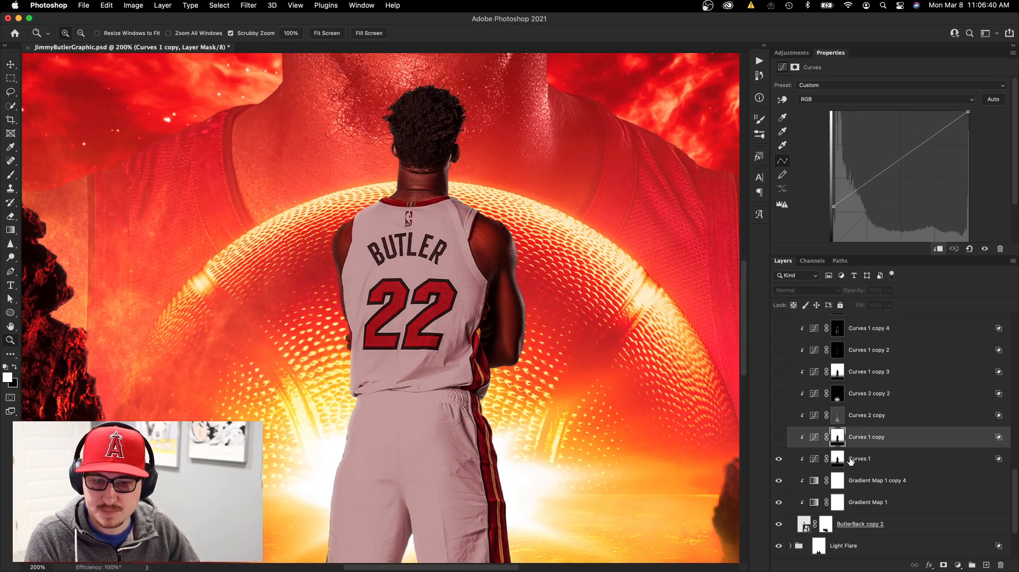
pyautogui.doubleClick(890, 457)
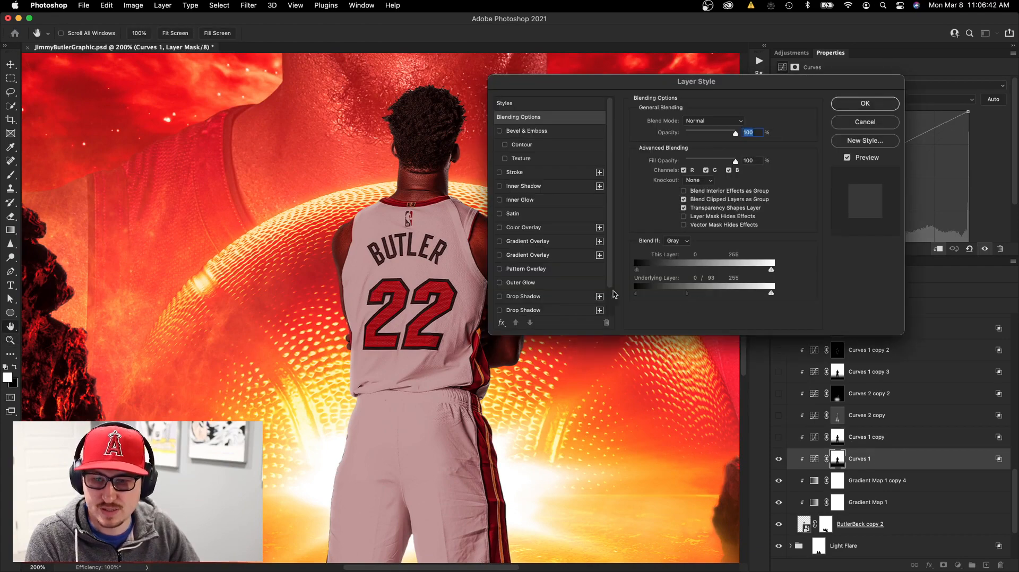
pyautogui.press('Escape')
# Show the Curves 1 copy layer, comparing the player with and without it
pyautogui.click(893, 437)
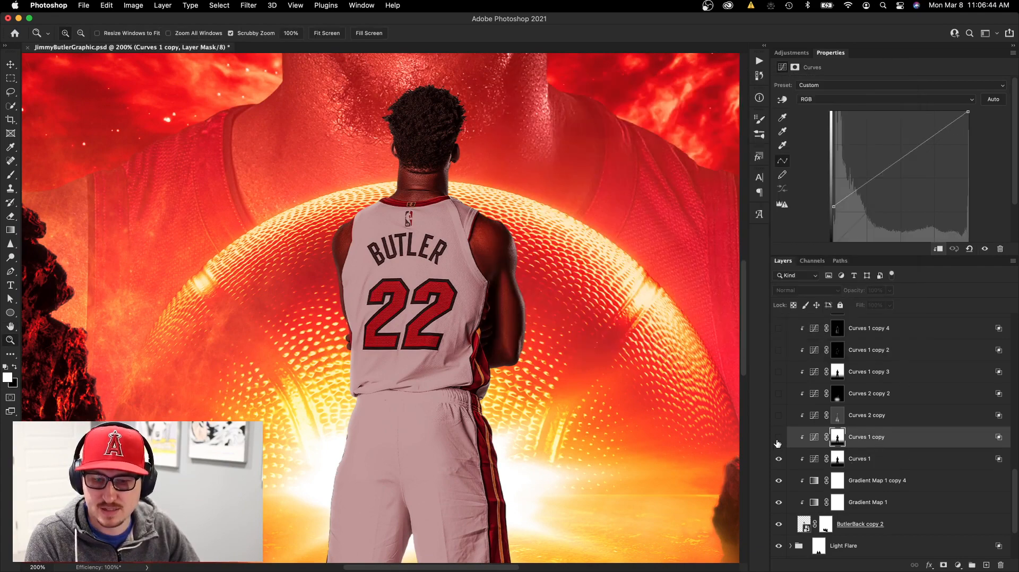
pyautogui.click(777, 438)
pyautogui.click(778, 438)
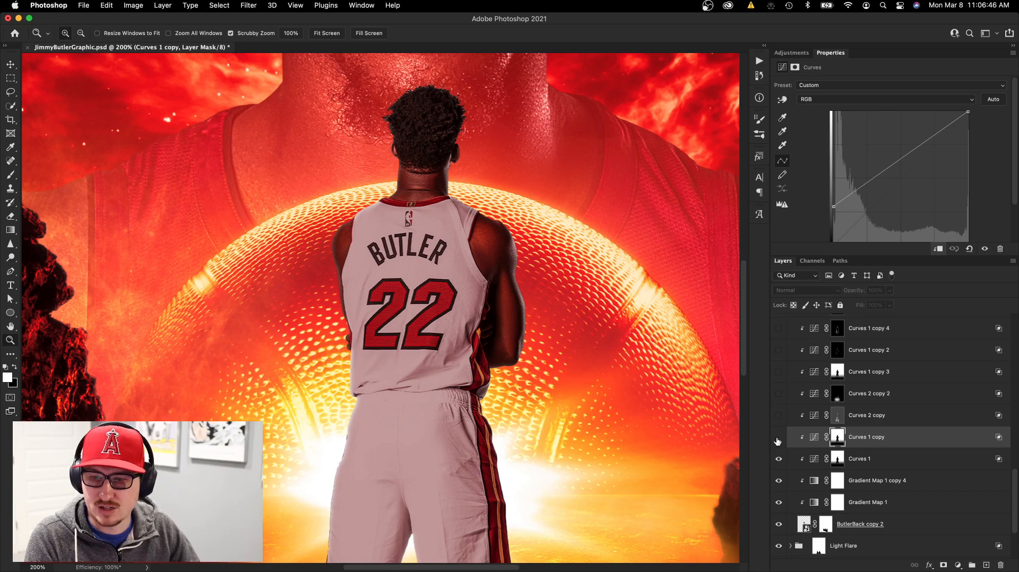
pyautogui.click(777, 438)
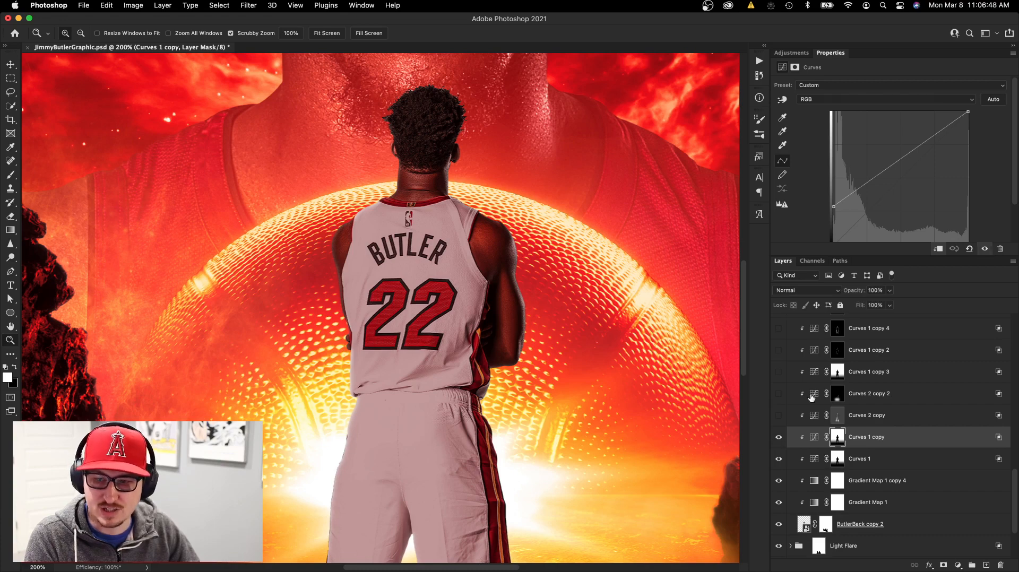
# Show the Curves 2 copy layer and compare the shading on the whole figure with and without it
pyautogui.click(855, 422)
pyautogui.click(777, 417)
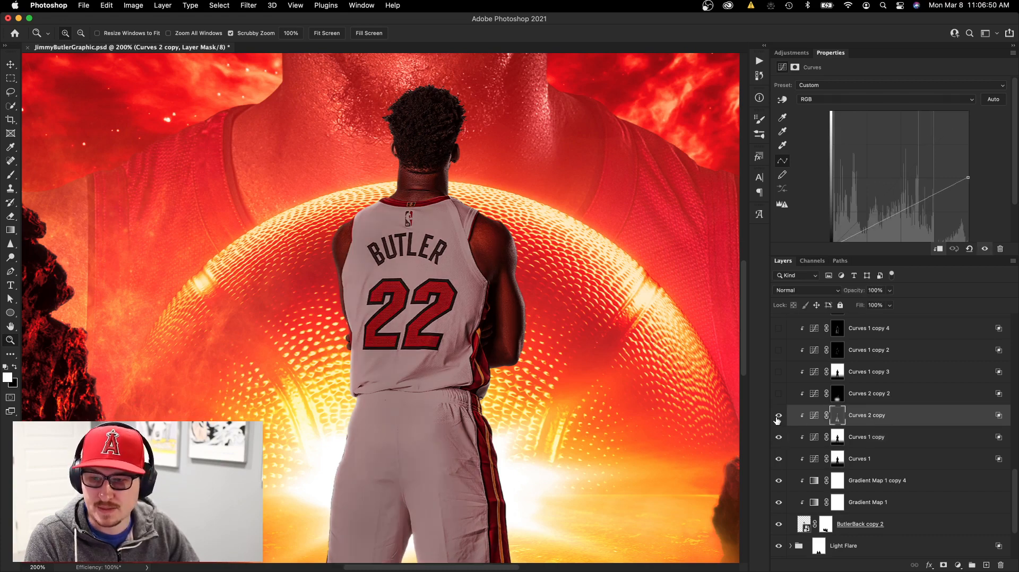
pyautogui.scroll(-1, 636, 383)
pyautogui.moveTo(631, 383); pyautogui.dragTo(610, 287)
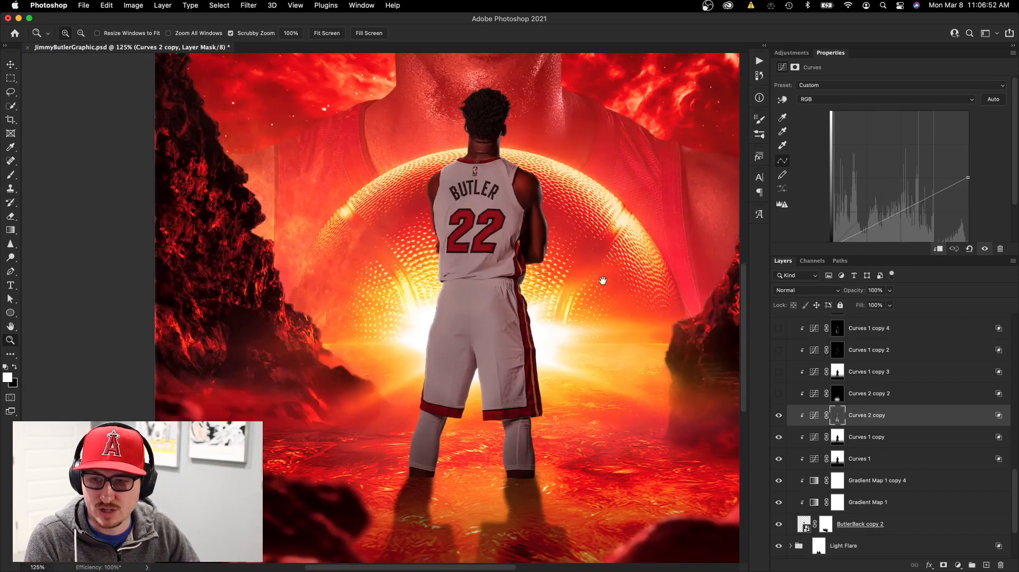
pyautogui.click(779, 417)
pyautogui.click(779, 416)
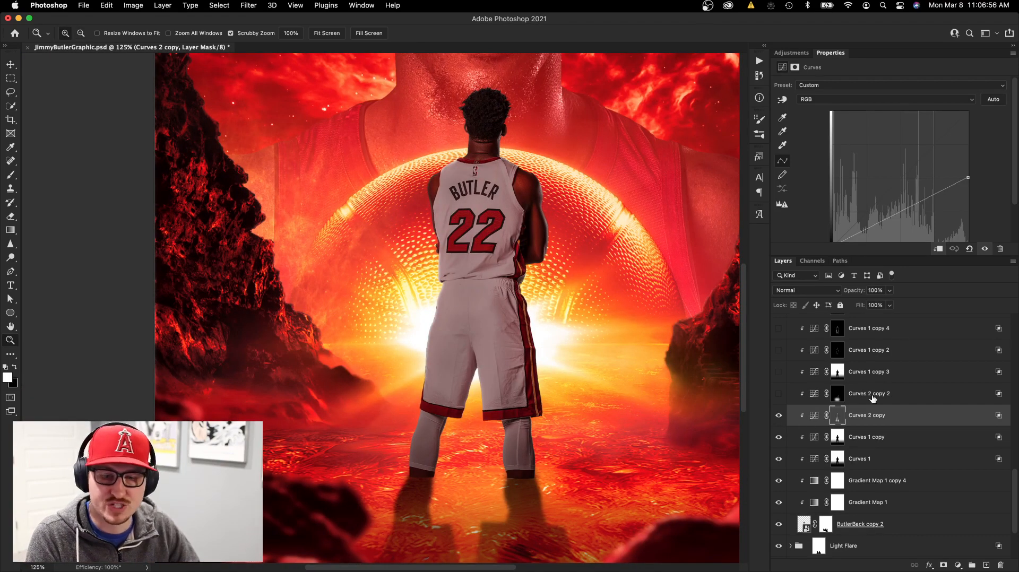
# Show the Curves 2 copy 2 and Curves 1 copy 3 layers on the standing player
pyautogui.click(870, 397)
pyautogui.click(777, 394)
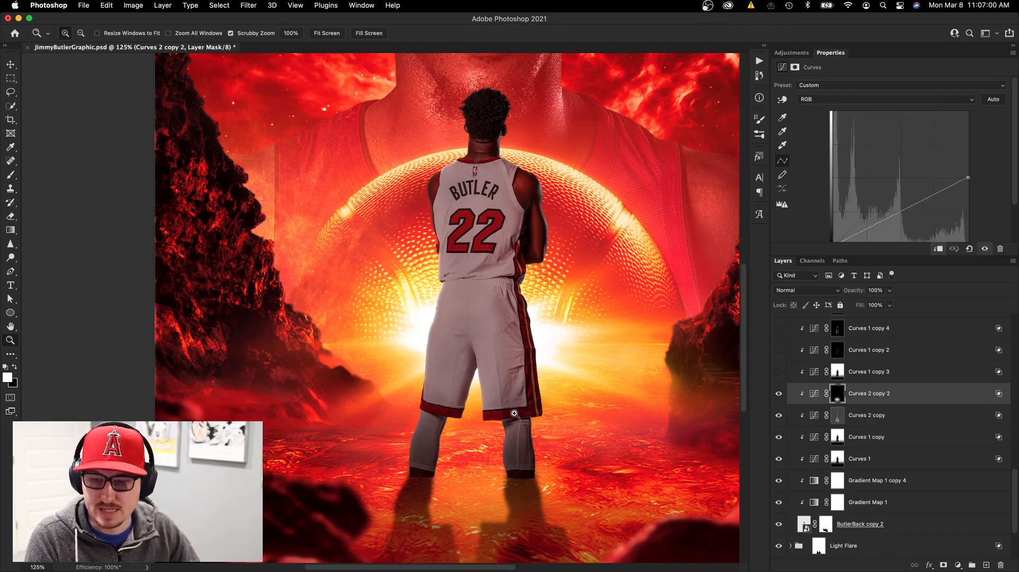
pyautogui.click(790, 374)
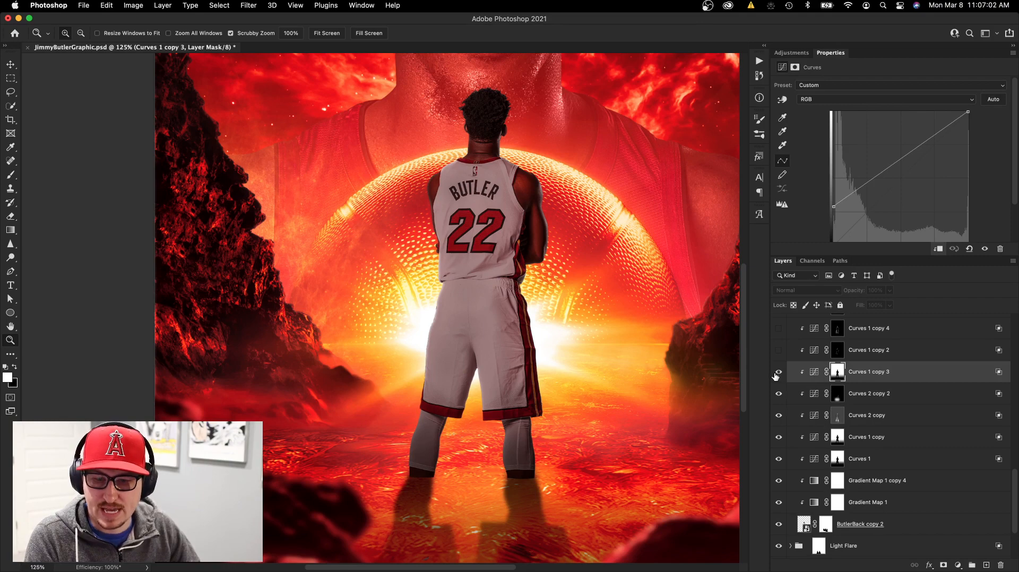
pyautogui.click(778, 373)
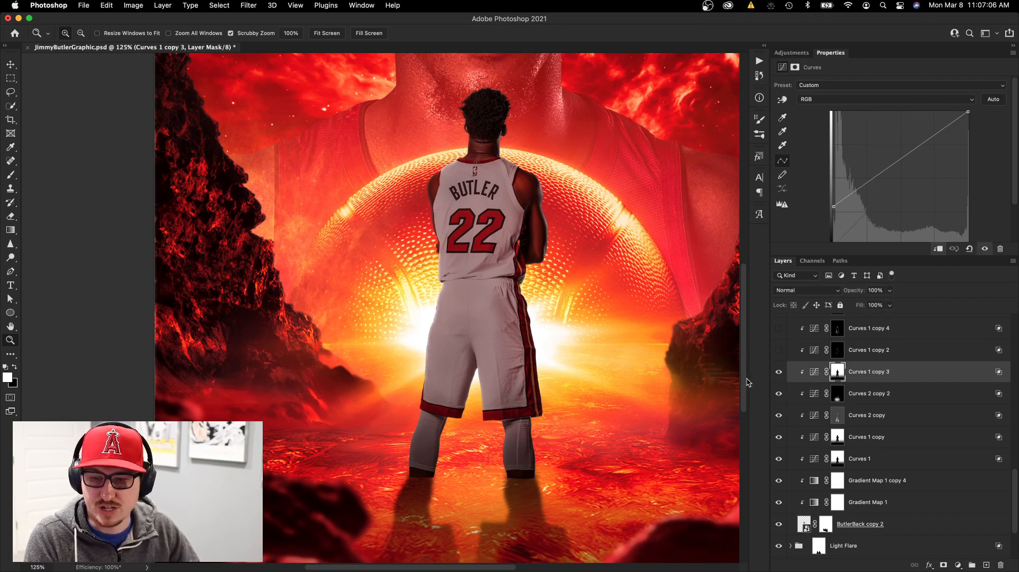
# Show the Curves 1 copy 2 layer, switching its visibility repeatedly to compare its effect on the player
pyautogui.click(881, 352)
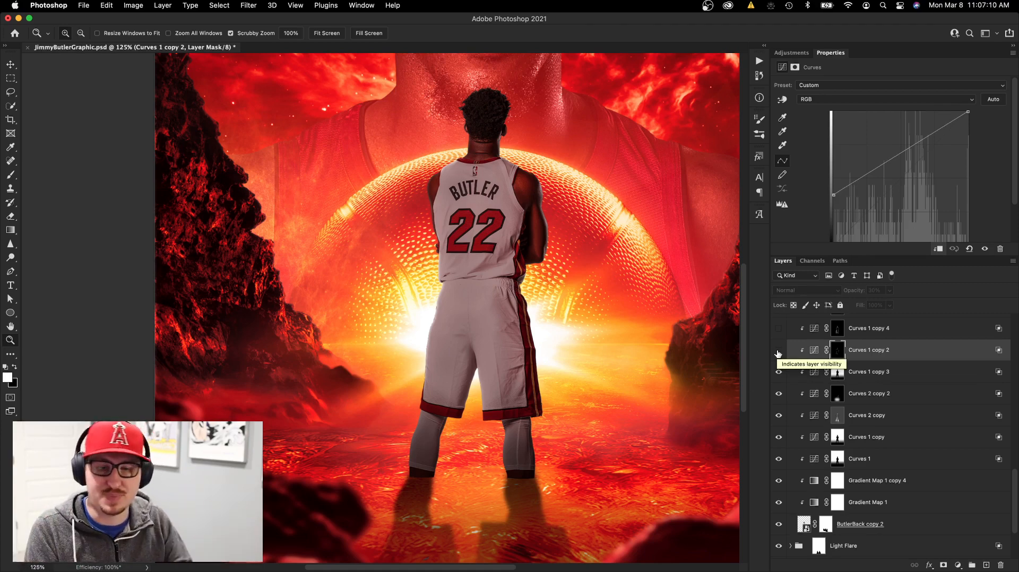
pyautogui.click(777, 350)
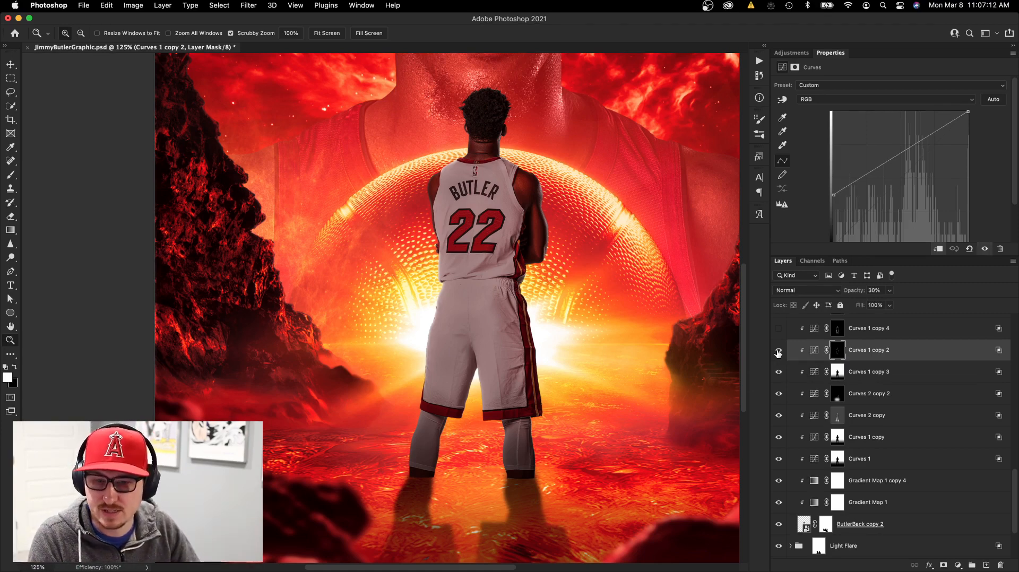
pyautogui.click(778, 350)
pyautogui.click(778, 350)
pyautogui.click(778, 351)
pyautogui.click(778, 350)
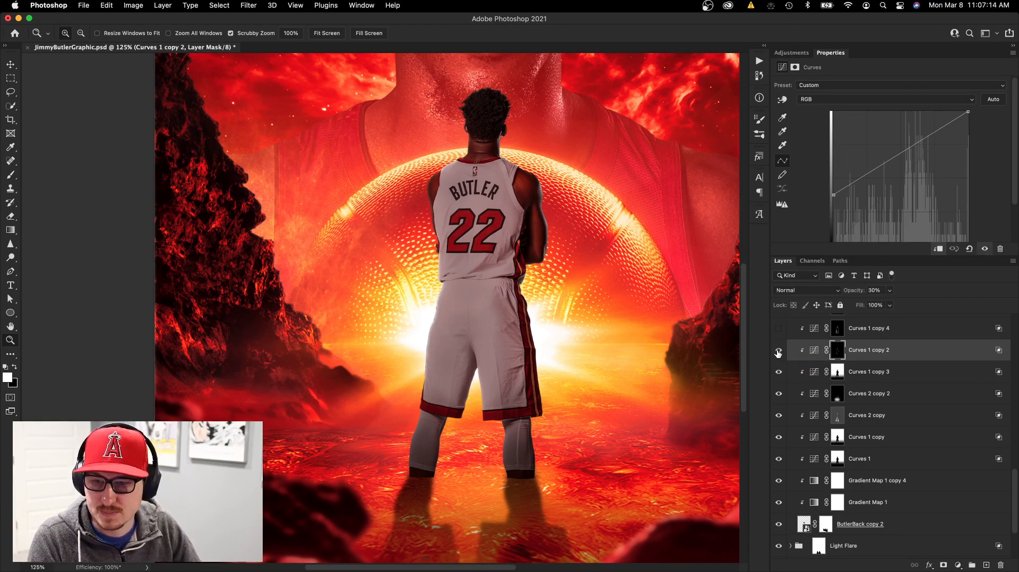
# Show the Curves 1 copy 4 layer and compare the player with and without it
pyautogui.scroll(1, 885, 356)
pyautogui.click(884, 357)
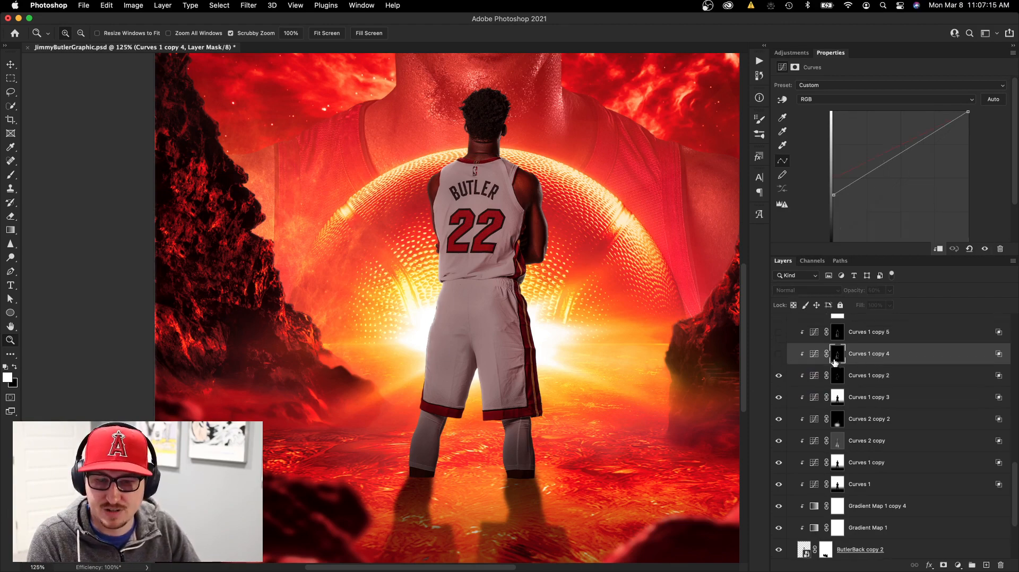
pyautogui.click(778, 355)
pyautogui.click(777, 354)
pyautogui.click(778, 355)
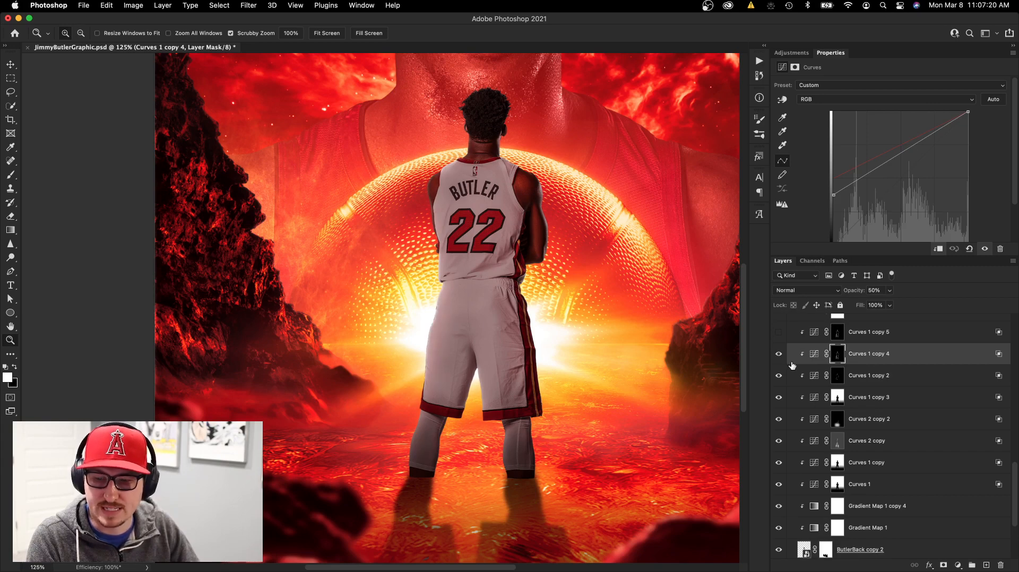
# Toggle the Curves 1 copy 4 layer off and on again to recheck its effect on the standing player
pyautogui.scroll(2, 792, 365)
pyautogui.click(779, 393)
pyautogui.click(779, 393)
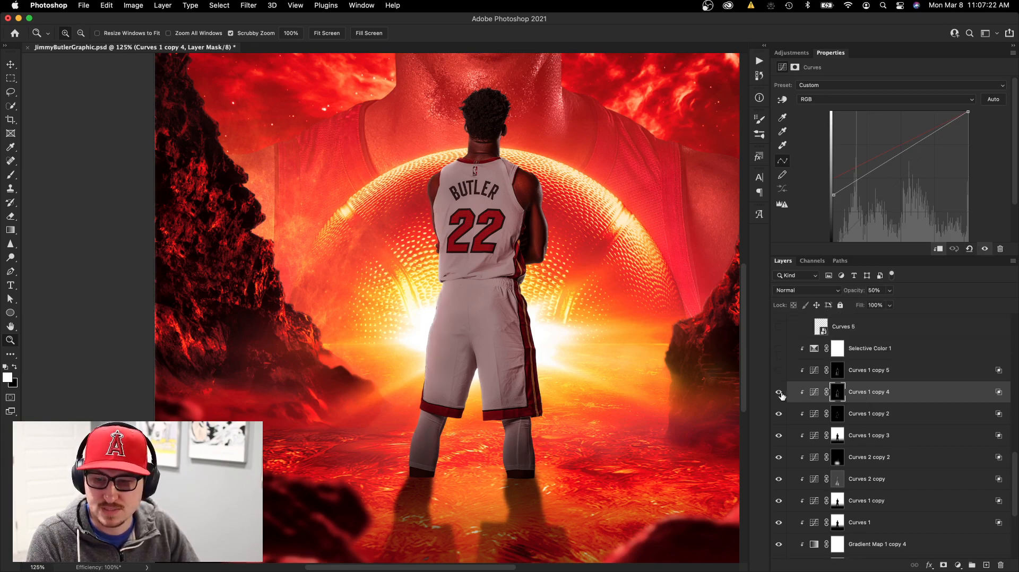
pyautogui.click(780, 394)
pyautogui.click(780, 394)
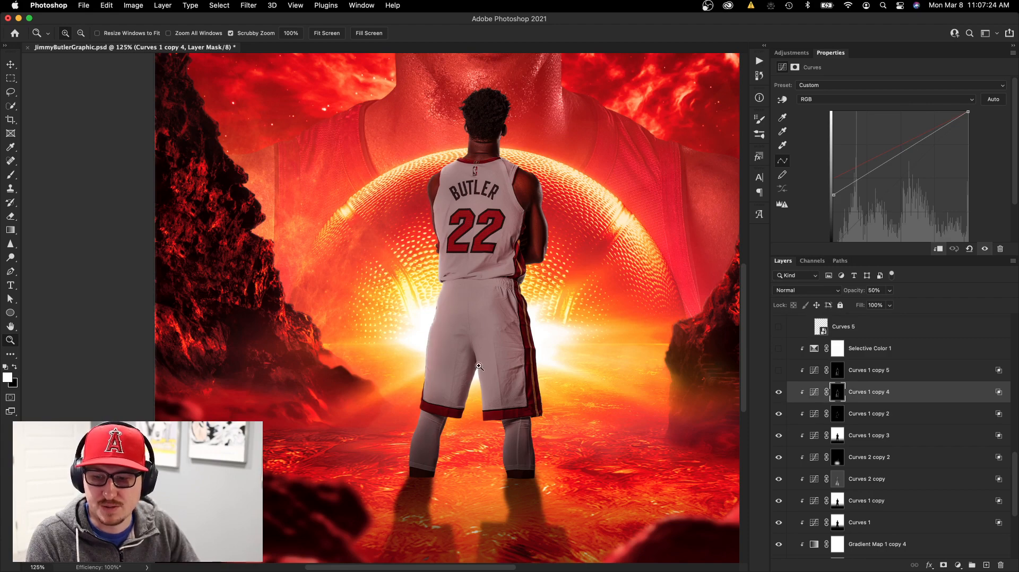
# Show the Curves 1 copy 5 layer, compare the player with and without it, and select its curves adjustment
pyautogui.click(863, 370)
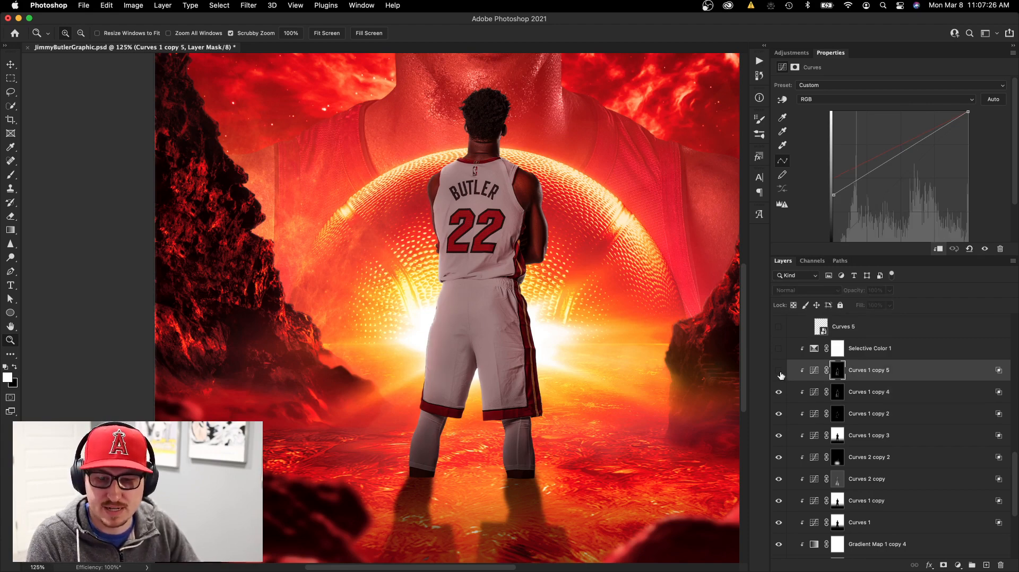
pyautogui.click(778, 372)
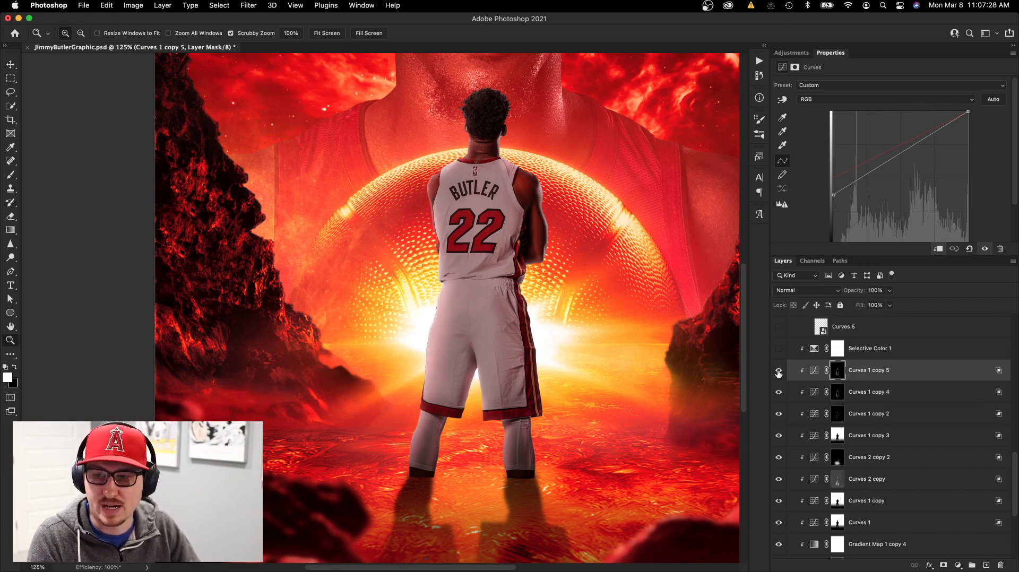
pyautogui.click(779, 373)
pyautogui.click(778, 373)
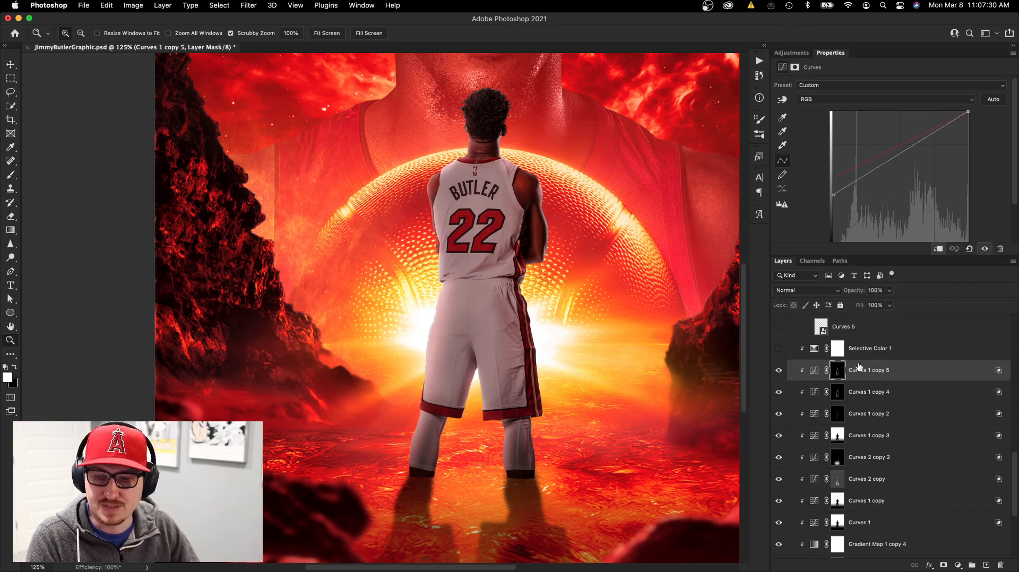
pyautogui.click(814, 370)
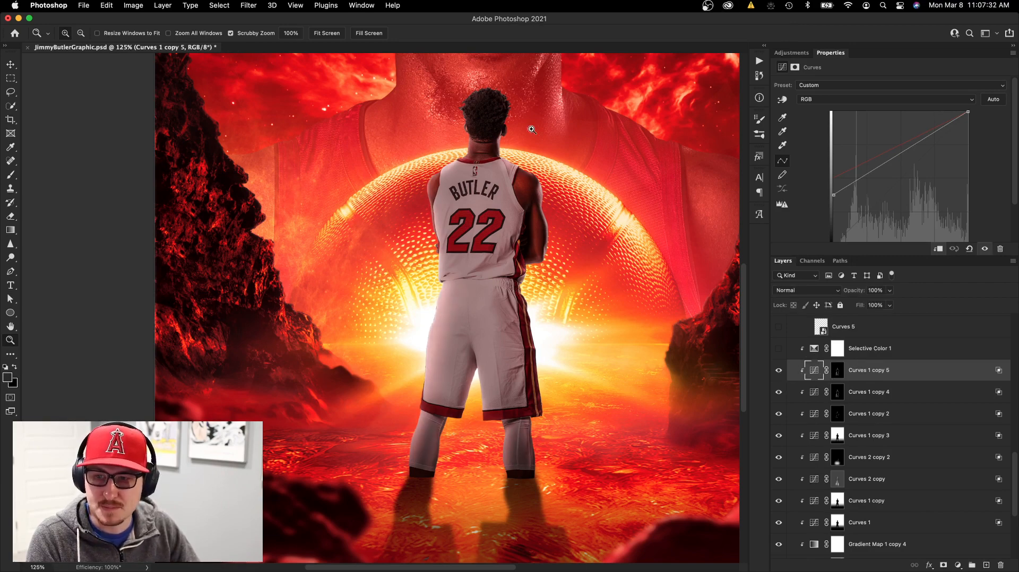
# Show the Selective Color 1 layer on the player and the Curves 5 layer that brightens the jersey numbers
pyautogui.click(860, 348)
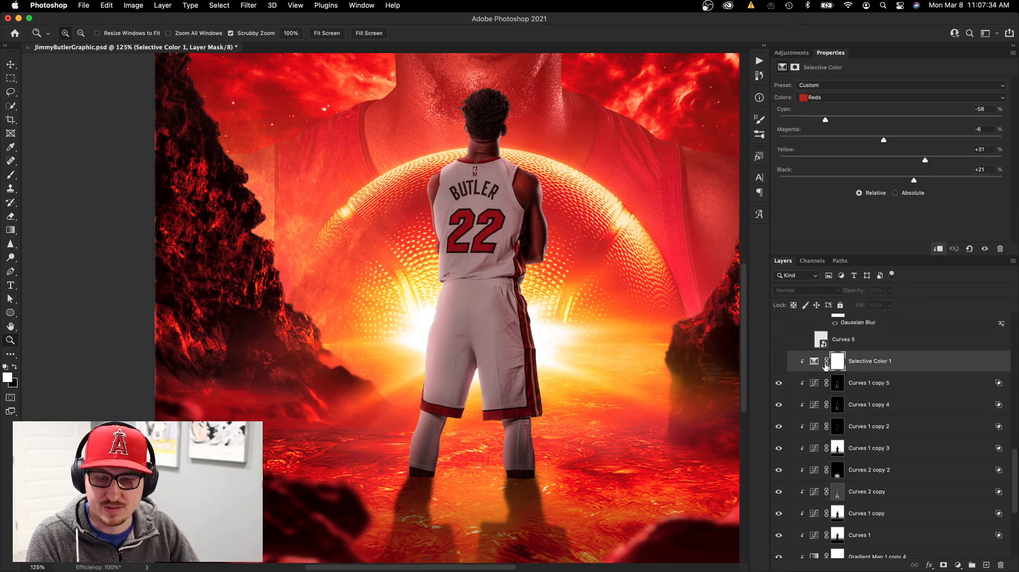
pyautogui.click(778, 363)
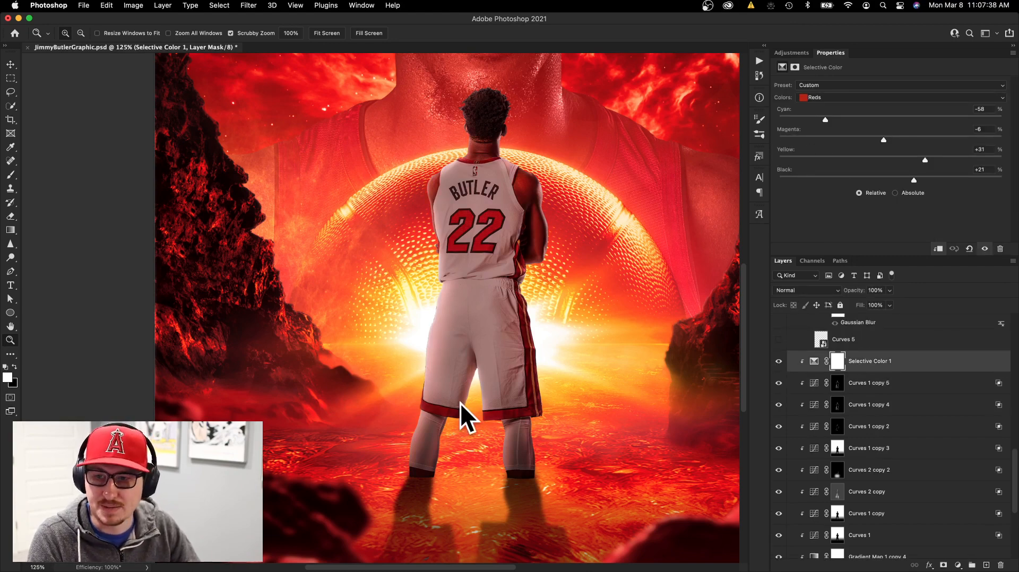
pyautogui.scroll(2, 839, 372)
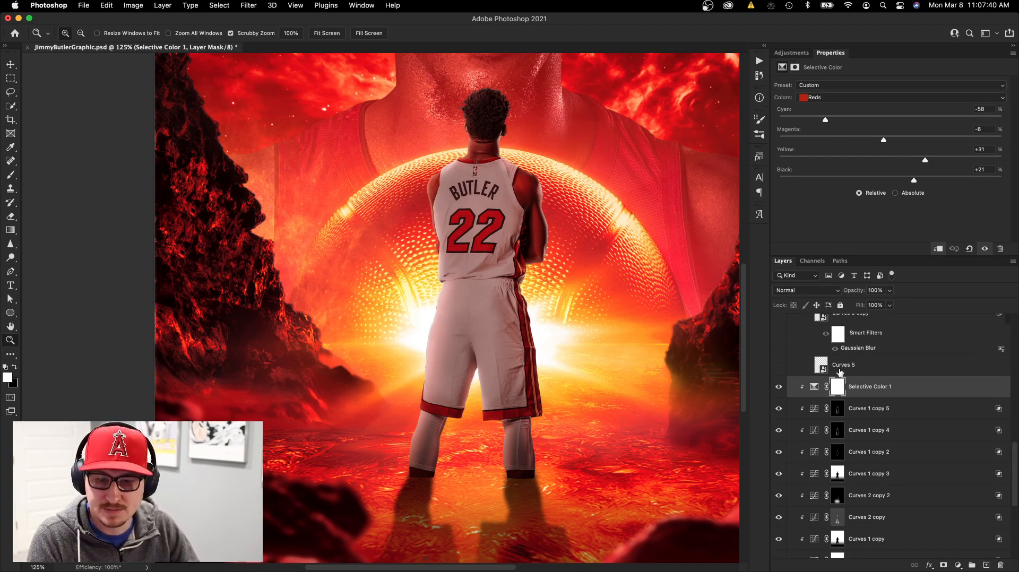
pyautogui.click(779, 366)
pyautogui.scroll(1, 844, 376)
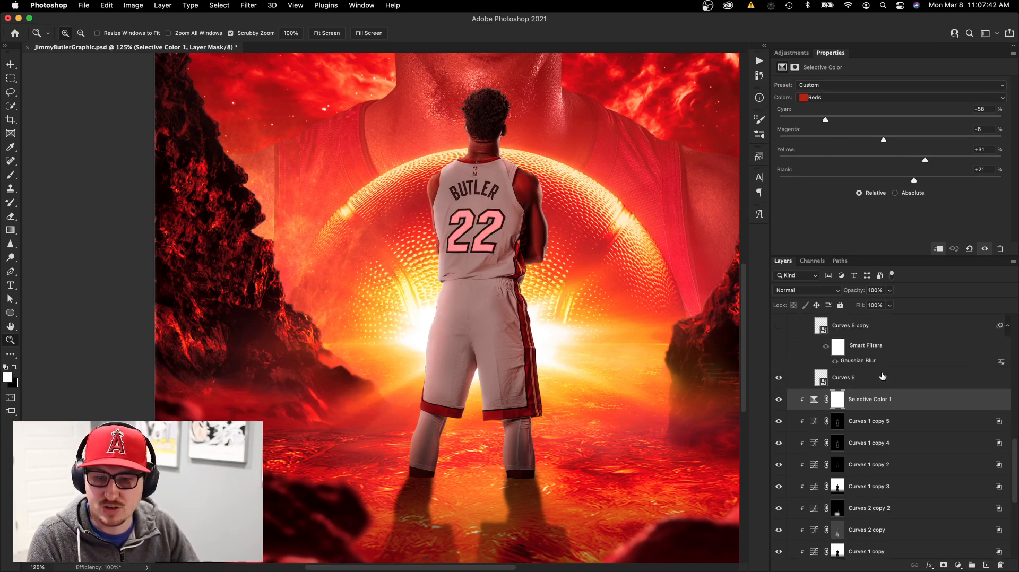
# Open the contents of the Curves 5 smart object, compare the 22 with and without its curves adjustment, and close it
pyautogui.click(863, 382)
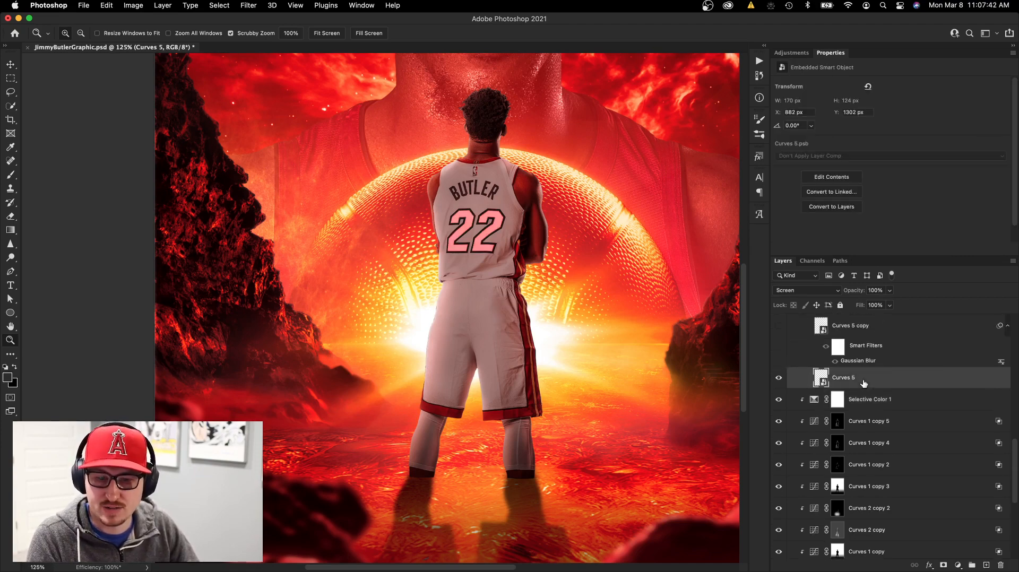
pyautogui.doubleClick(821, 378)
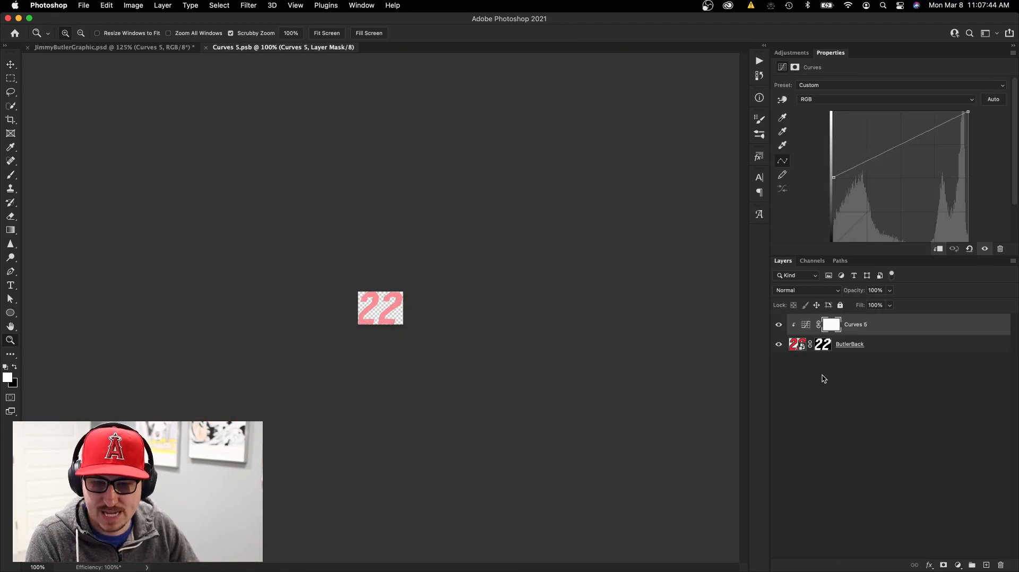
pyautogui.click(778, 325)
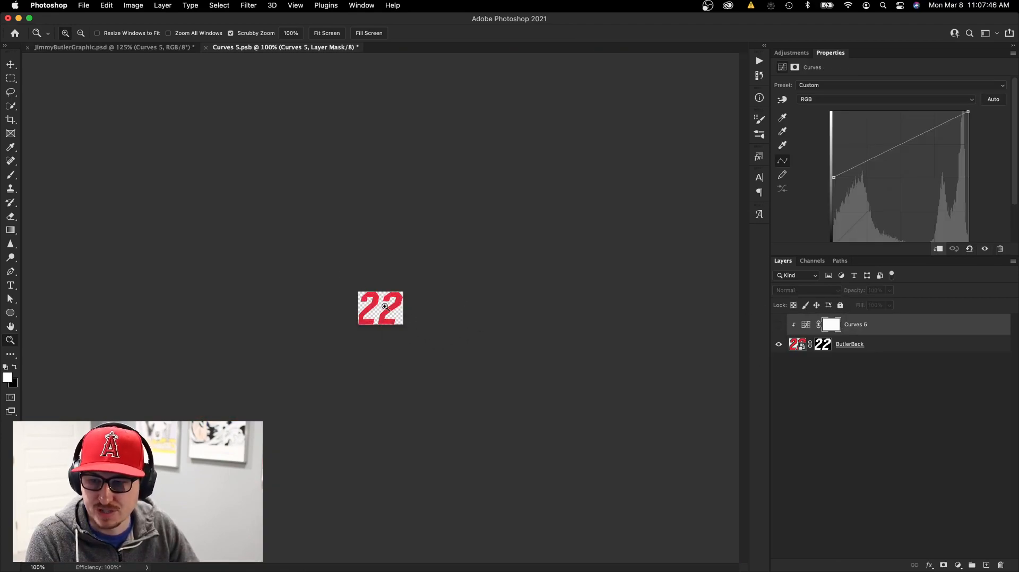
pyautogui.click(778, 325)
pyautogui.press('super+w')
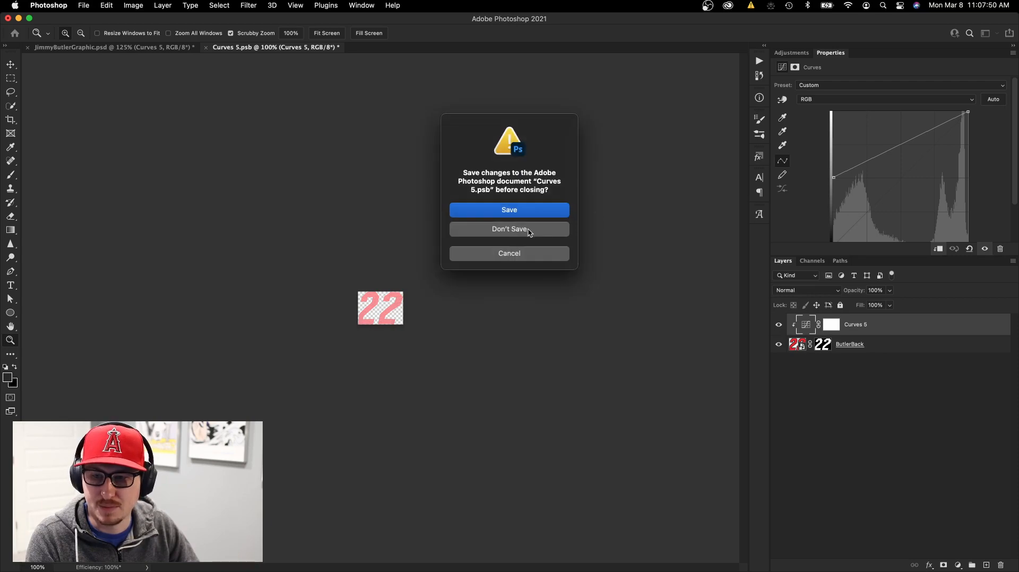
pyautogui.press('Return')
pyautogui.scroll(-2, 828, 451)
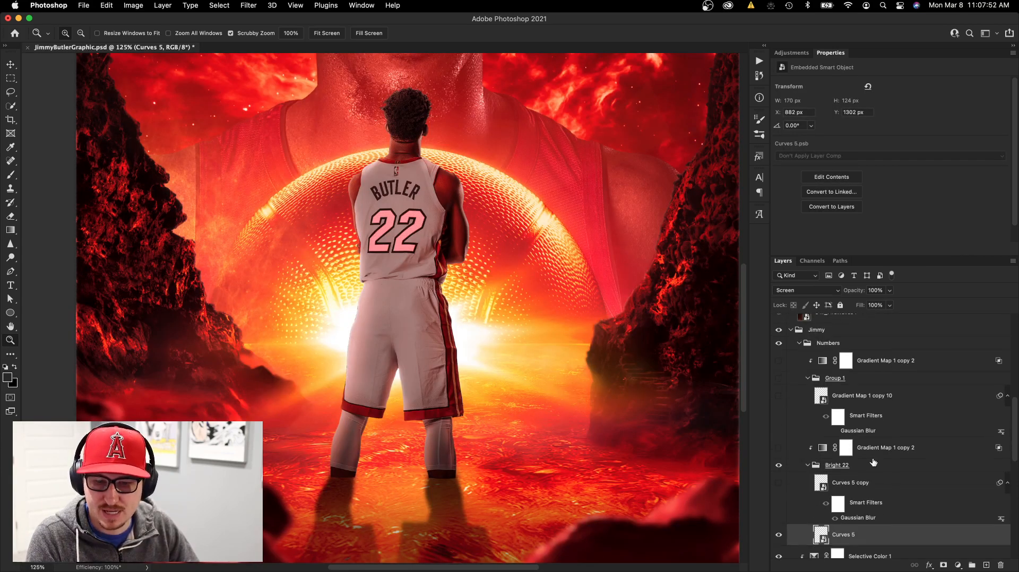
# Show the blurred Curves 5 copy layer in the Bright 22 group and the red Gradient Map 1 copy 2 clipped above the group
pyautogui.click(811, 475)
pyautogui.click(778, 470)
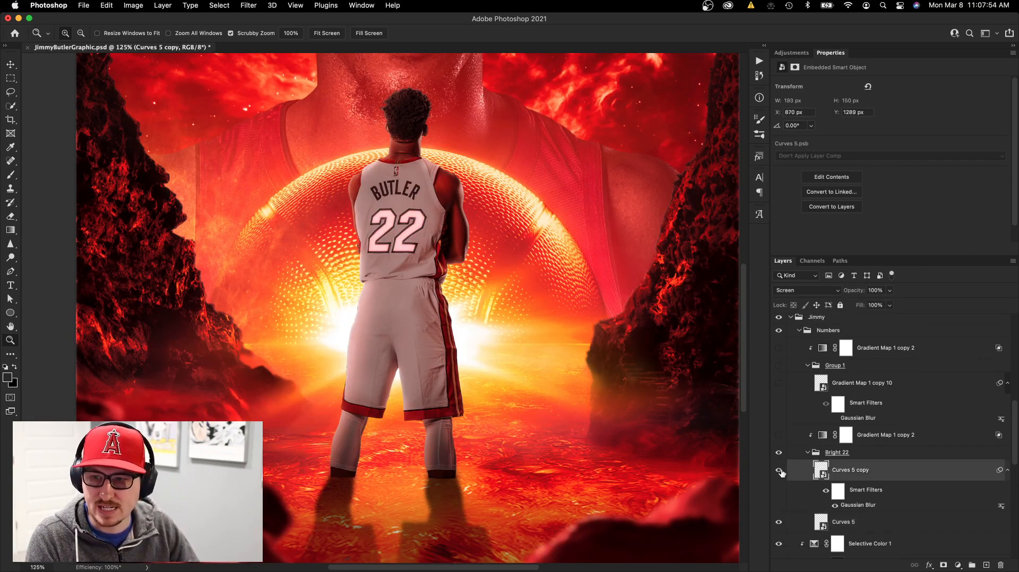
pyautogui.scroll(-1, 828, 478)
pyautogui.click(846, 423)
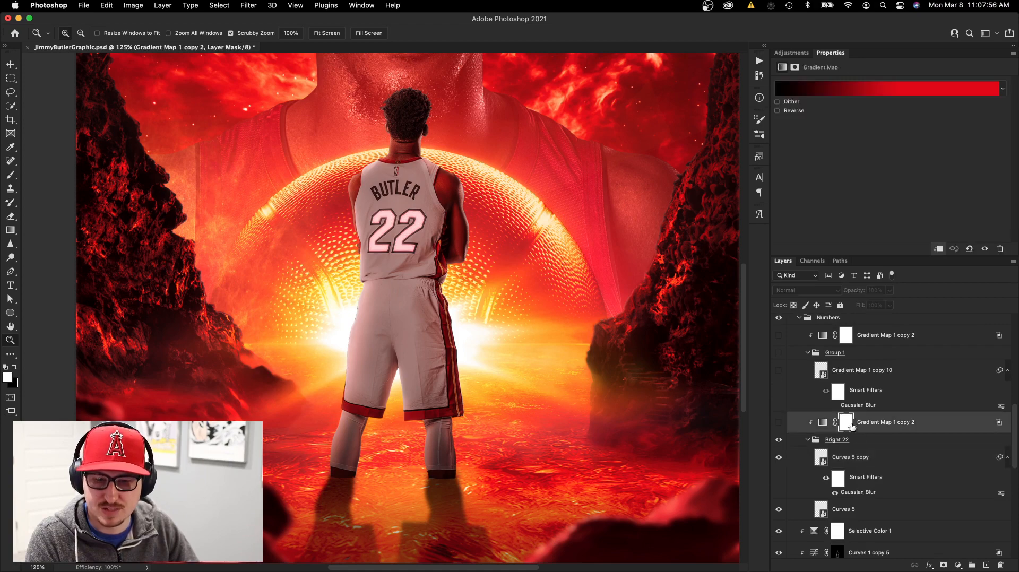
pyautogui.click(778, 423)
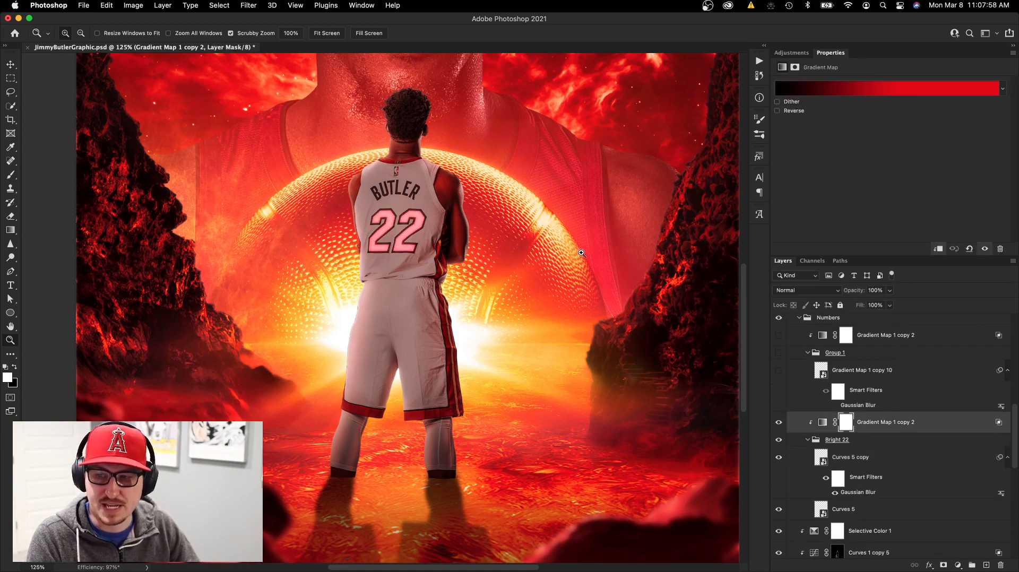
# Show Group 1 with Gradient Map 1 copy 10 and the upper Gradient Map 1 copy 2, and inspect the glowing jersey numbers up close
pyautogui.moveTo(778, 369); pyautogui.dragTo(779, 340)
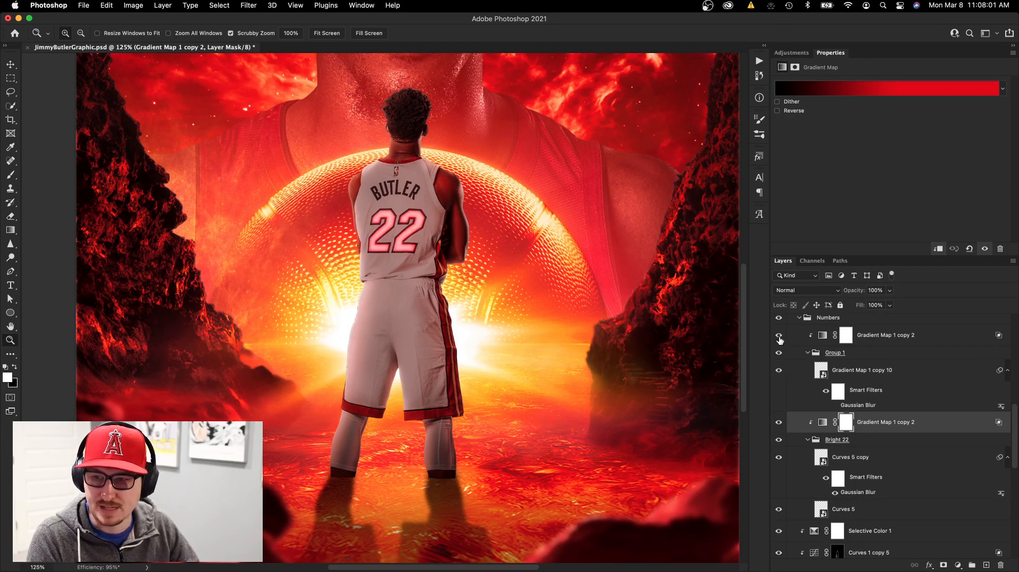
pyautogui.click(902, 338)
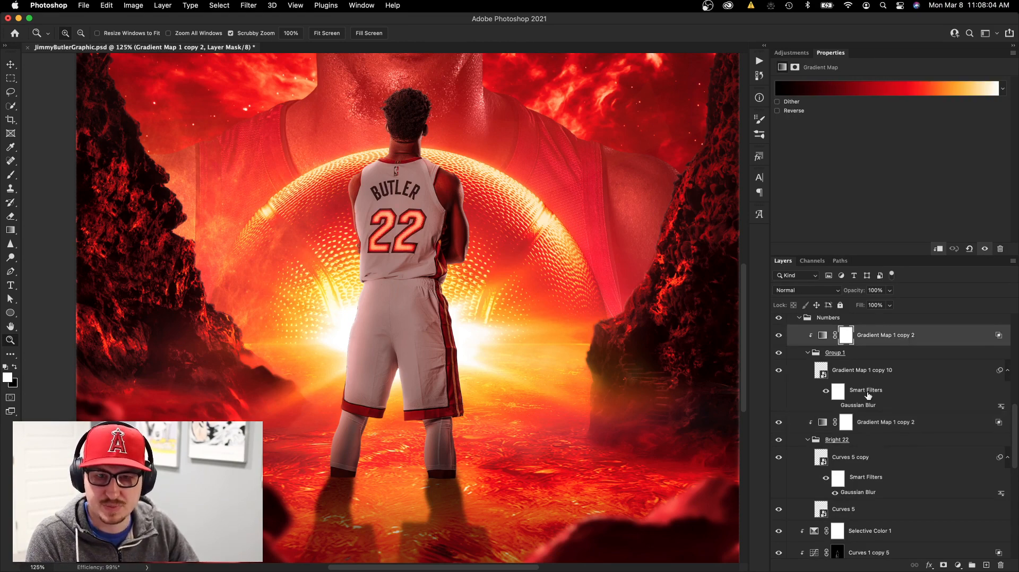
pyautogui.moveTo(379, 227); pyautogui.dragTo(396, 226)
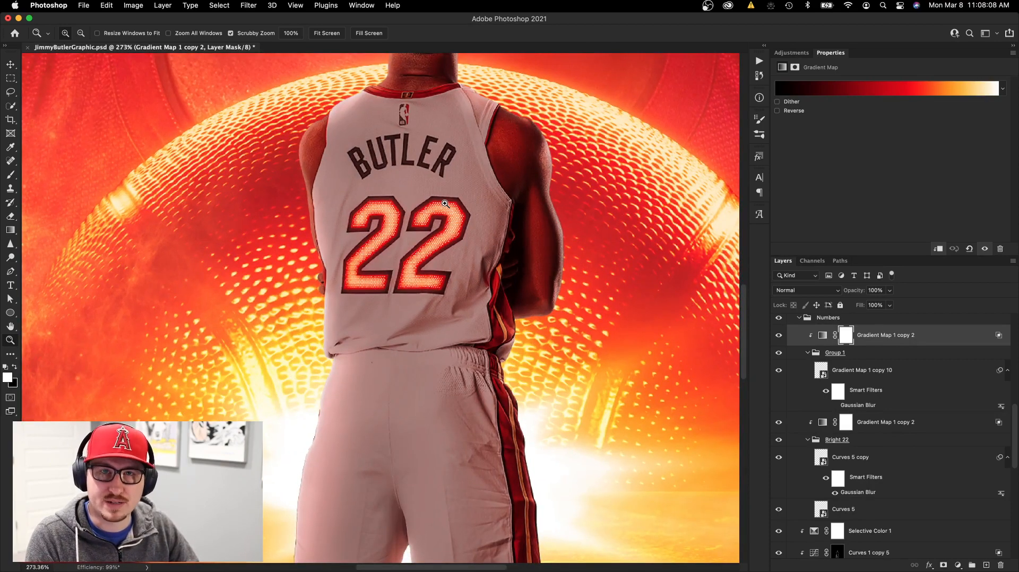
pyautogui.press('super+1')
pyautogui.press('v')
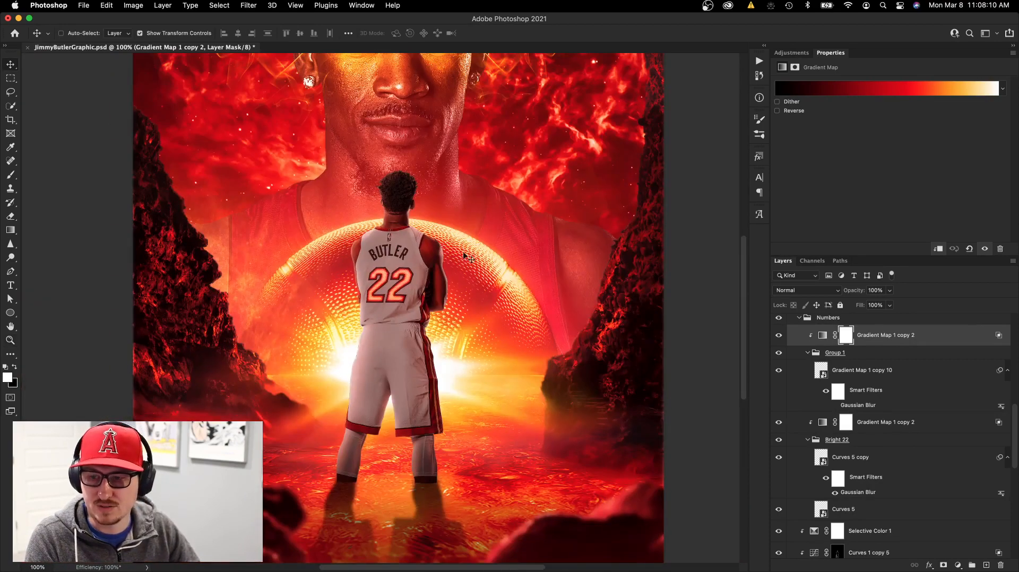
# Collapse the Numbers group and the Jimmy group
pyautogui.moveTo(476, 289); pyautogui.dragTo(505, 272)
pyautogui.scroll(3, 808, 373)
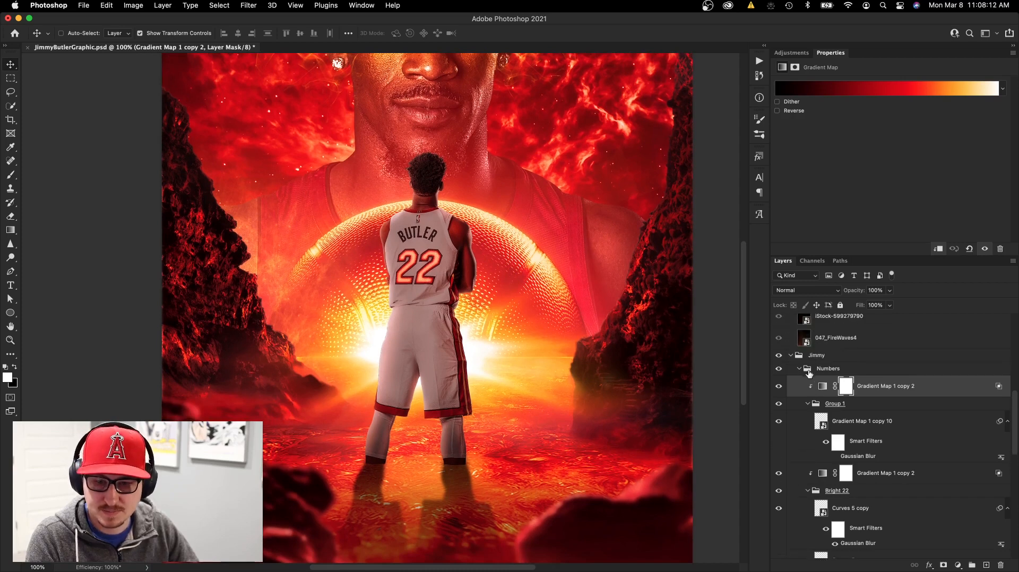
pyautogui.click(799, 368)
pyautogui.click(790, 354)
# Show the Front Depth group, hide its iStock-599279790 layer, and select the 047_FireWaves4 layer
pyautogui.scroll(2, 789, 419)
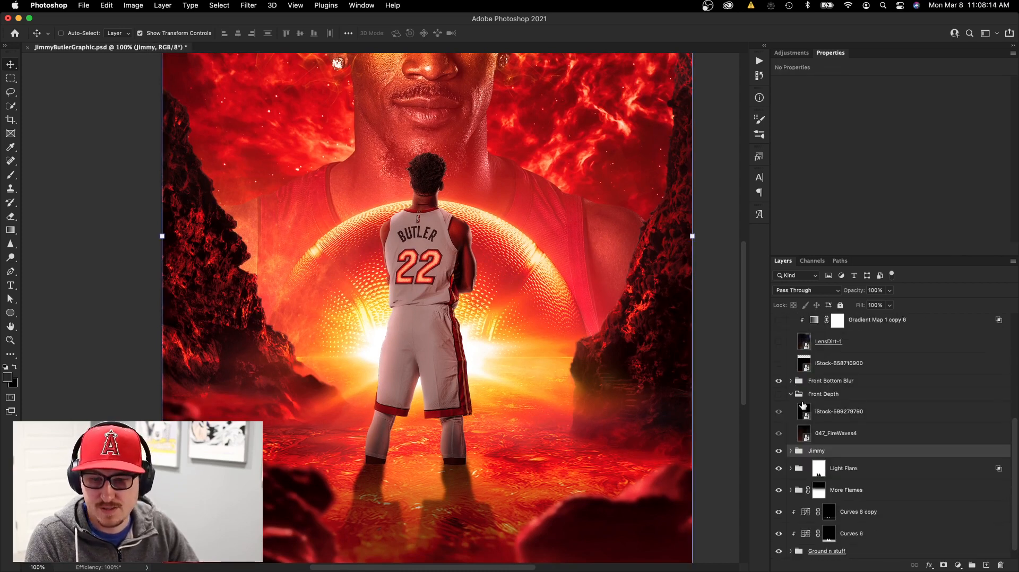
pyautogui.click(778, 407)
pyautogui.click(799, 424)
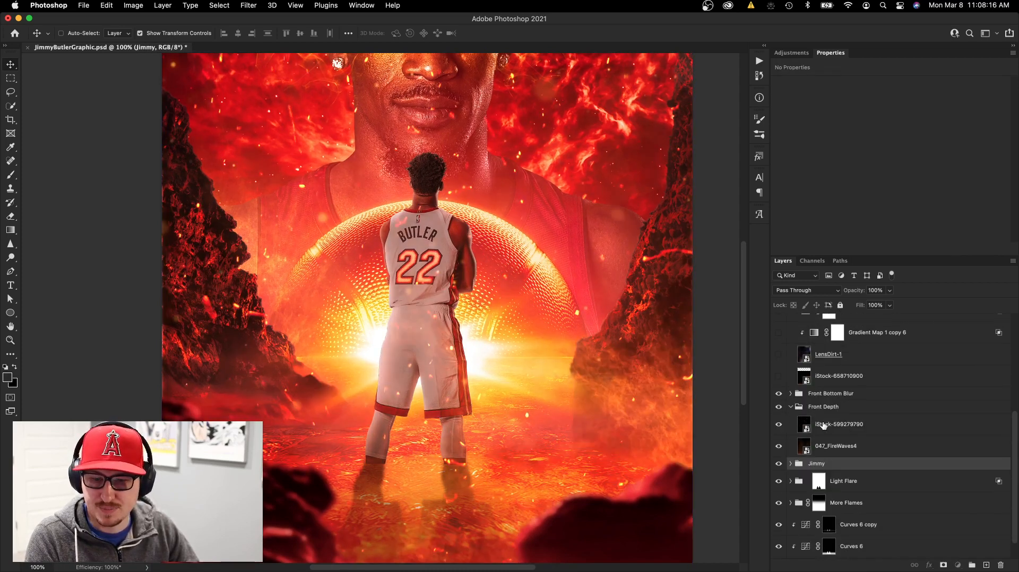
pyautogui.click(779, 427)
pyautogui.click(807, 449)
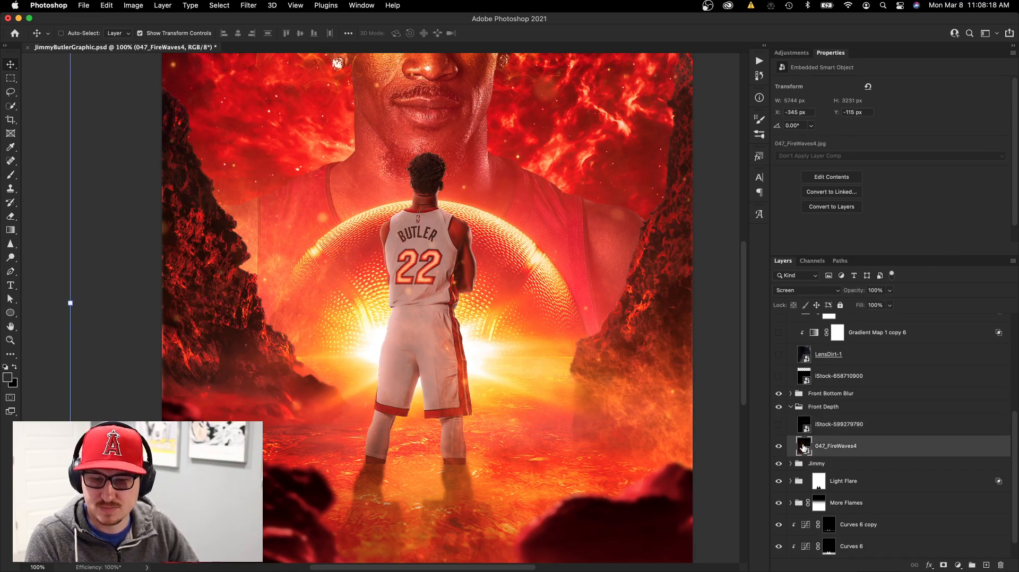
# Open the source images of the 047_FireWaves4 and iStock-599279790 smart objects in turn, closing each one after viewing
pyautogui.doubleClick(804, 448)
pyautogui.press('super+w')
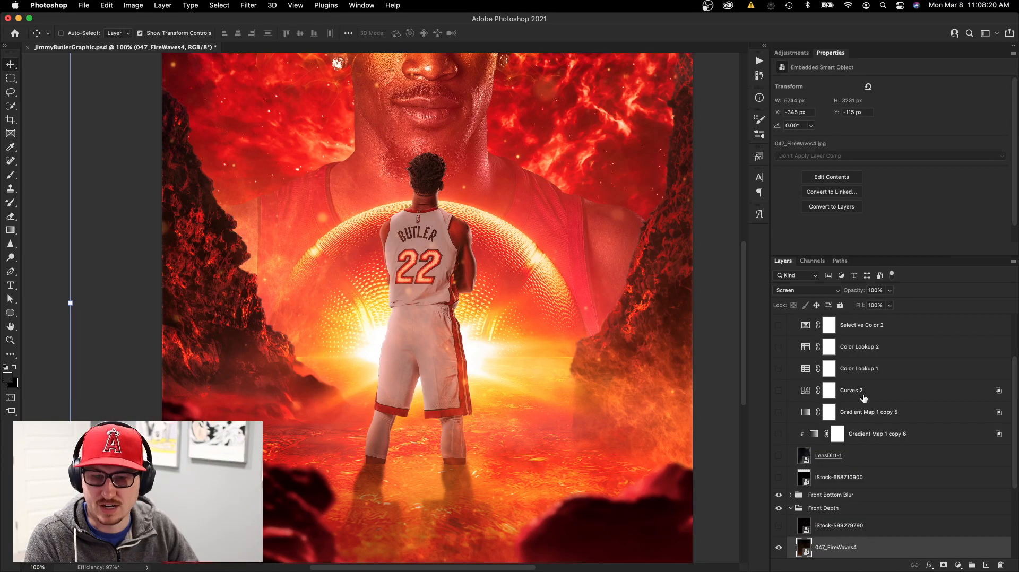
pyautogui.doubleClick(804, 515)
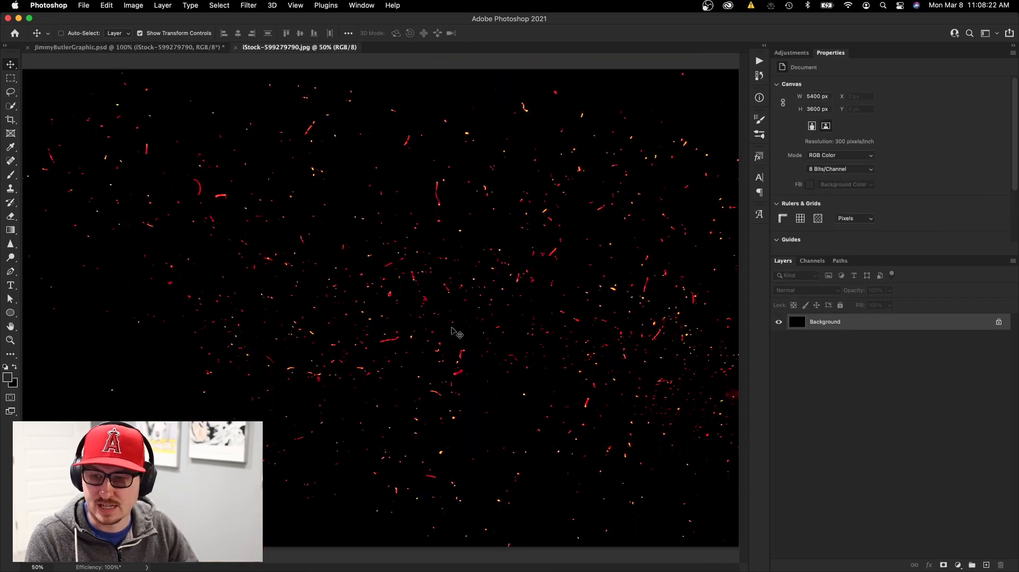
pyautogui.press('super+w')
# Show the iStock-599279790 sparks layer again and view the whole graphic at 66.67% in full-screen mode with default colors
pyautogui.scroll(-3, 780, 487)
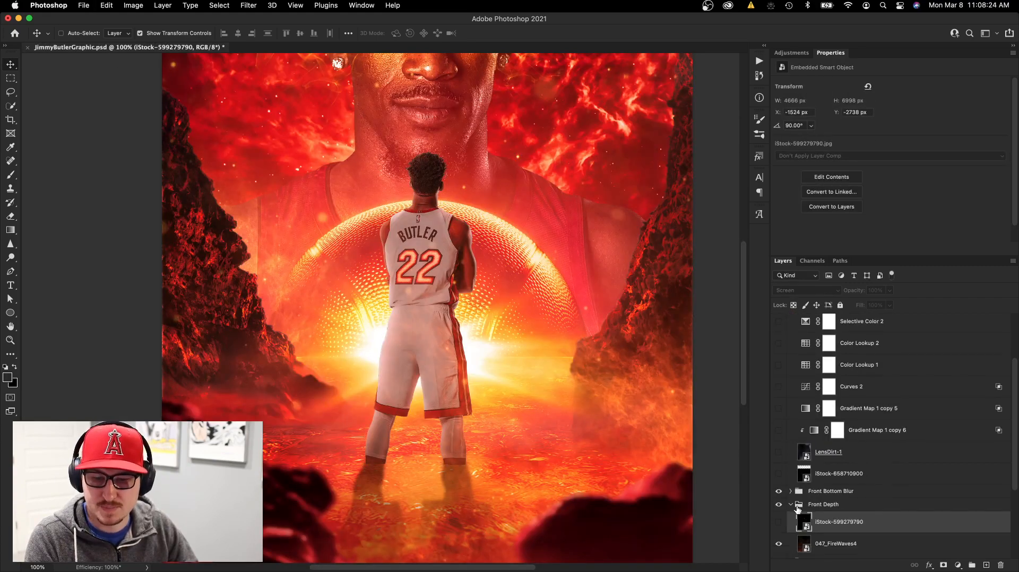
pyautogui.click(778, 509)
pyautogui.scroll(-1, 508, 311)
pyautogui.scroll(-1, 509, 311)
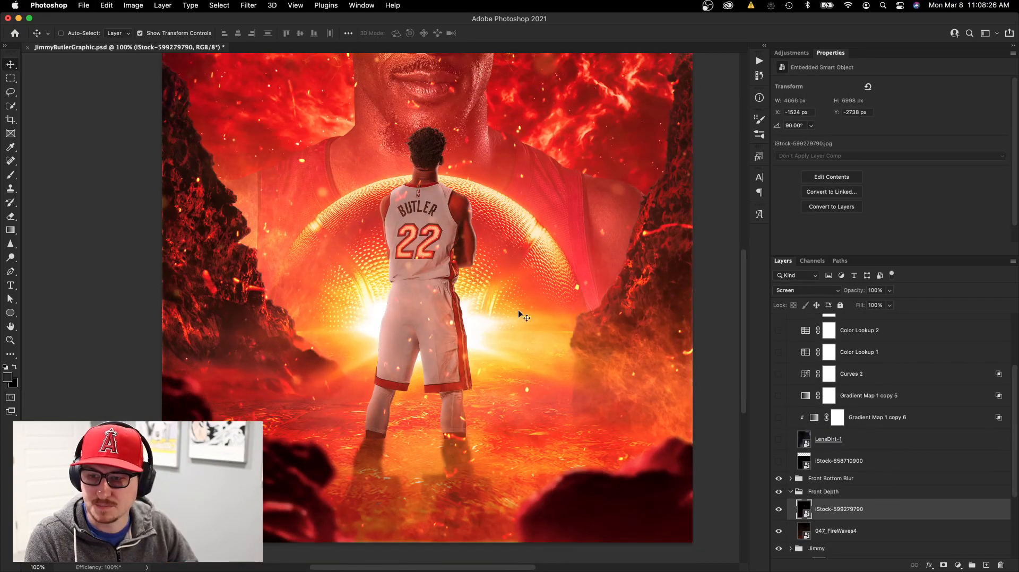
pyautogui.press('super+minus')
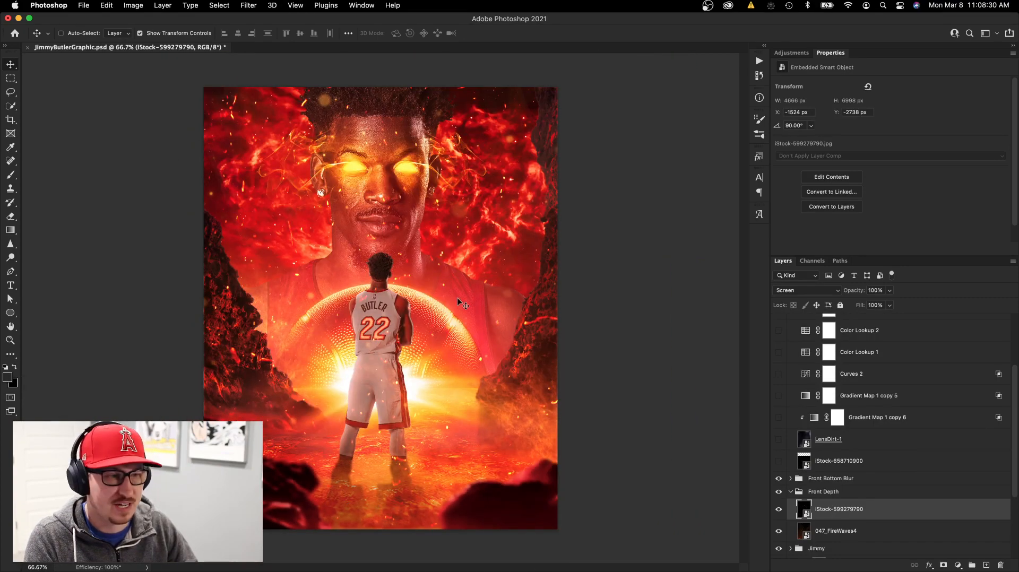
pyautogui.press('d')
pyautogui.press('f')
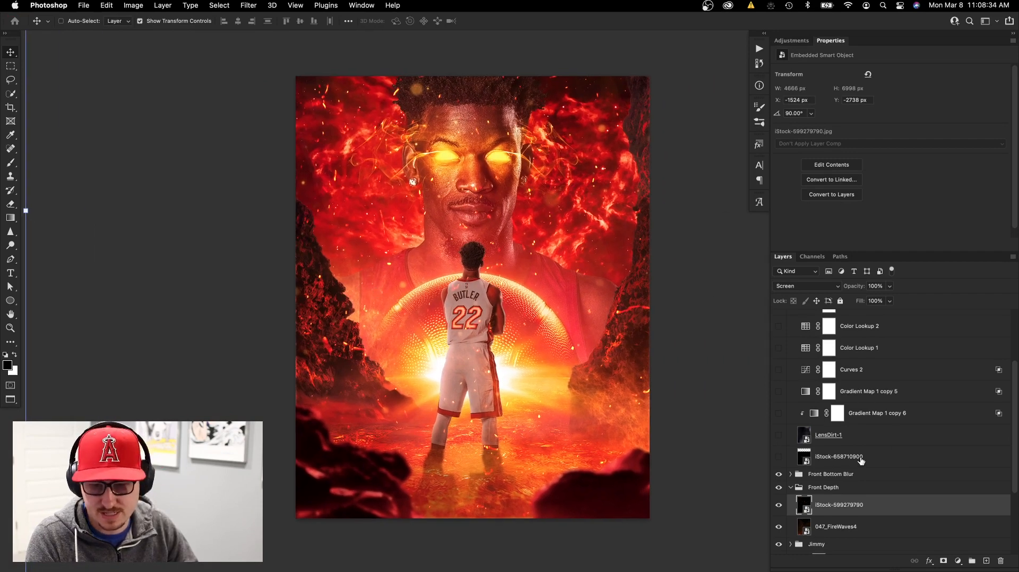
# Show the iStock-658710900 layer above the Front Bottom Blur group
pyautogui.scroll(2, 849, 466)
pyautogui.scroll(1, 849, 466)
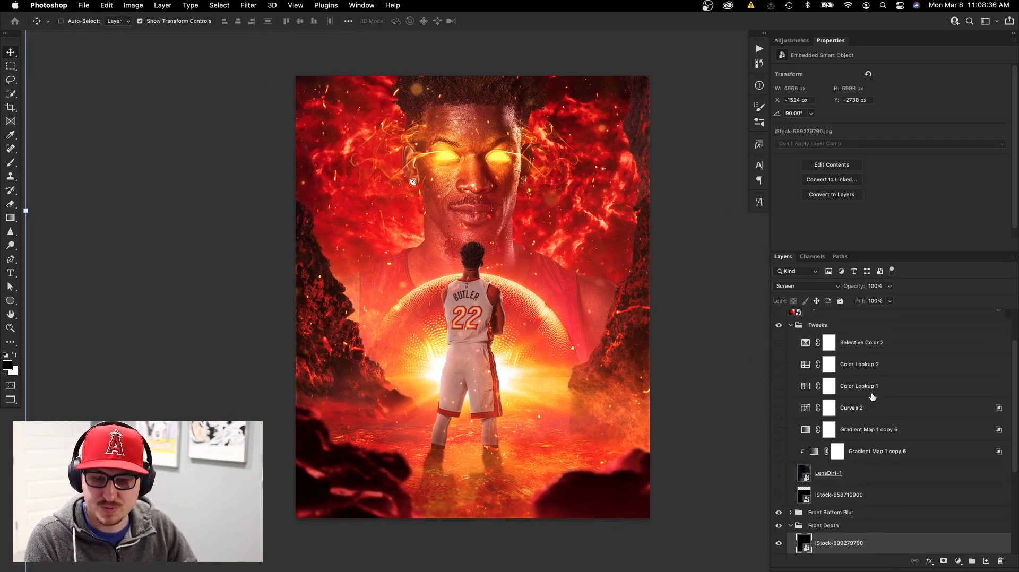
pyautogui.click(789, 497)
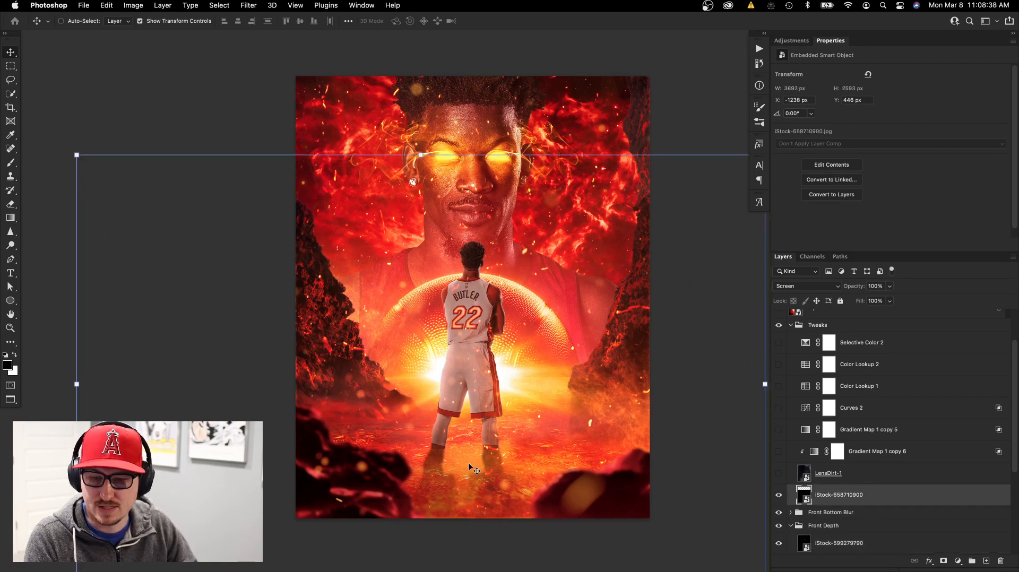
pyautogui.click(806, 473)
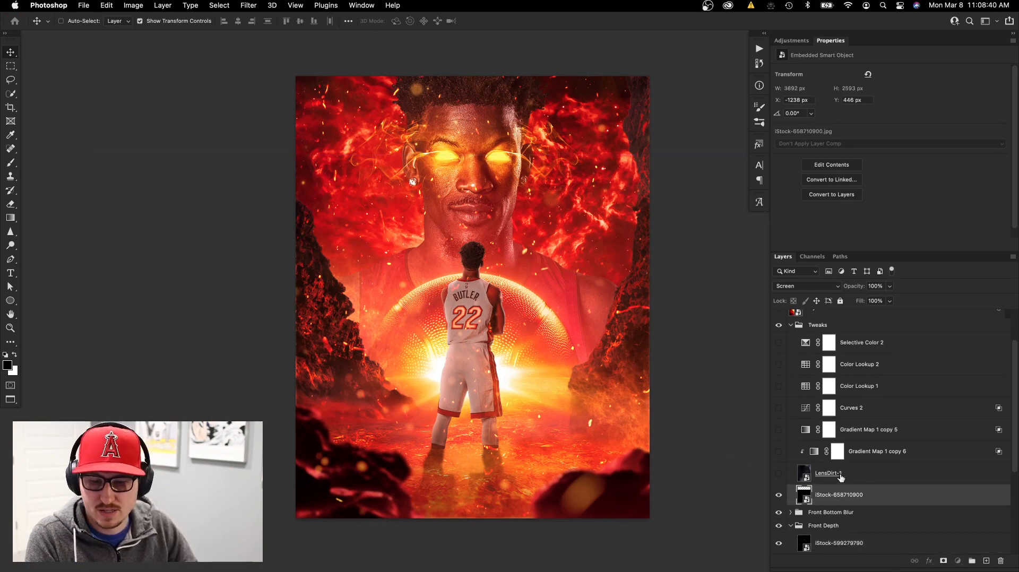
# Show the LensDirt-1 layer and its clipped Gradient Map 1 copy 6 adjustment in the Tweaks group
pyautogui.click(778, 472)
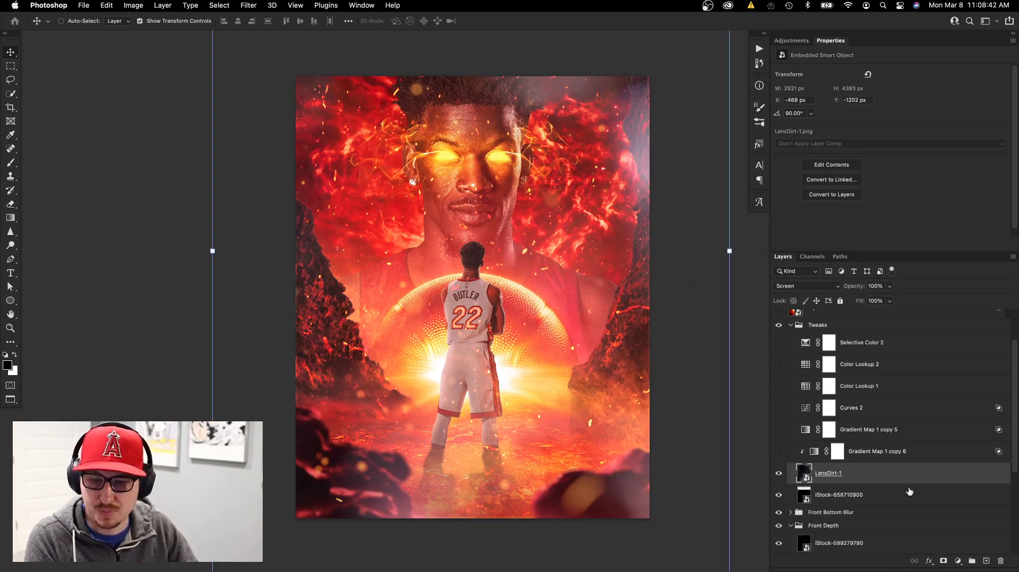
pyautogui.click(887, 452)
pyautogui.click(778, 452)
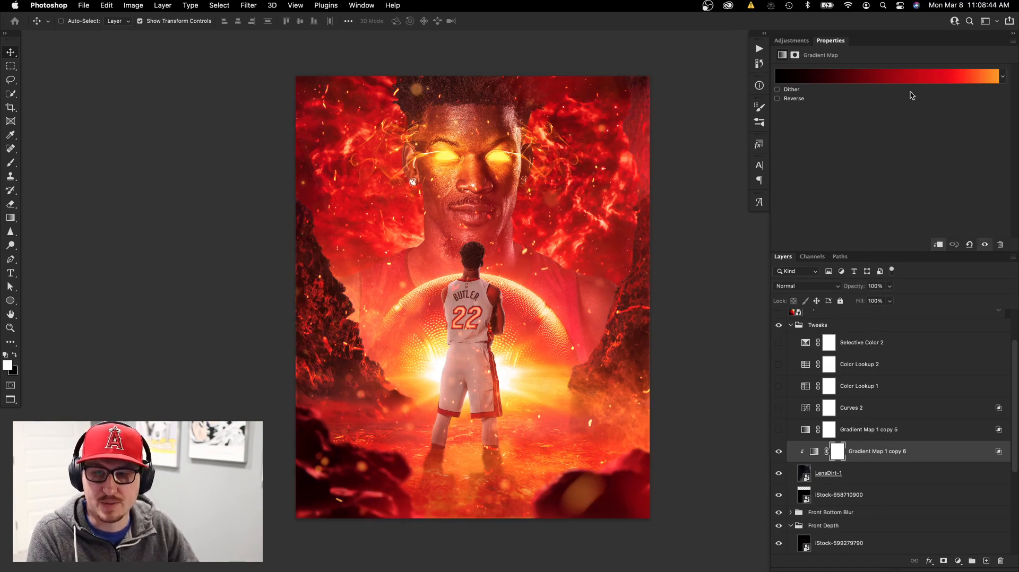
# Show the Gradient Map 1 copy 5 adjustment, switching its visibility off and on to compare its effect
pyautogui.click(864, 431)
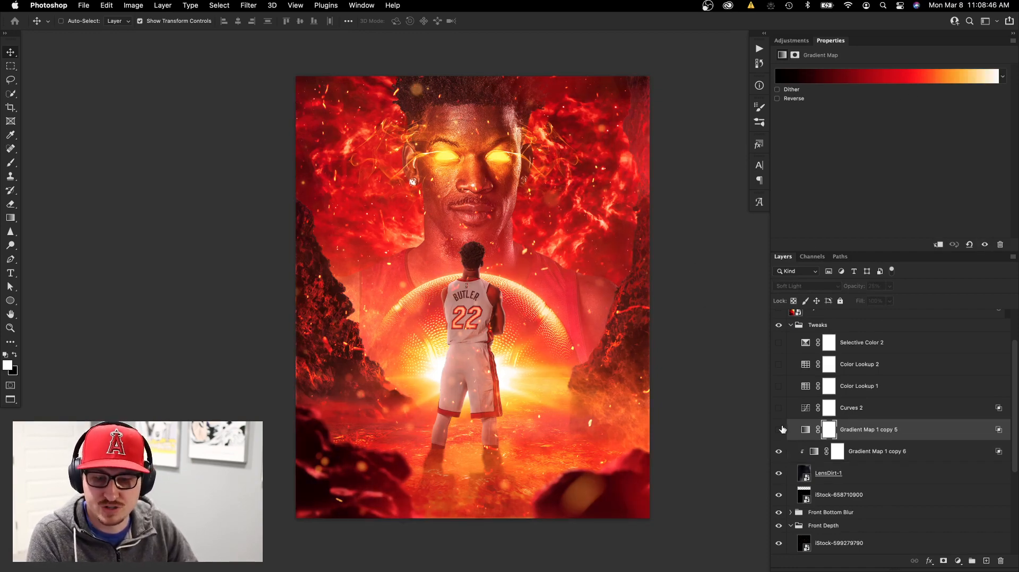
pyautogui.click(779, 431)
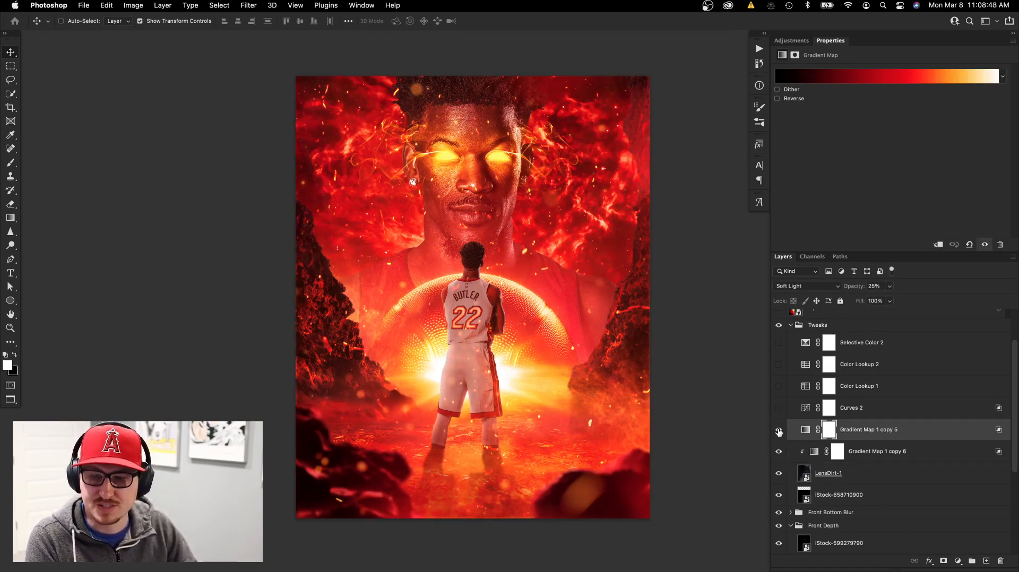
pyautogui.click(779, 430)
pyautogui.click(778, 430)
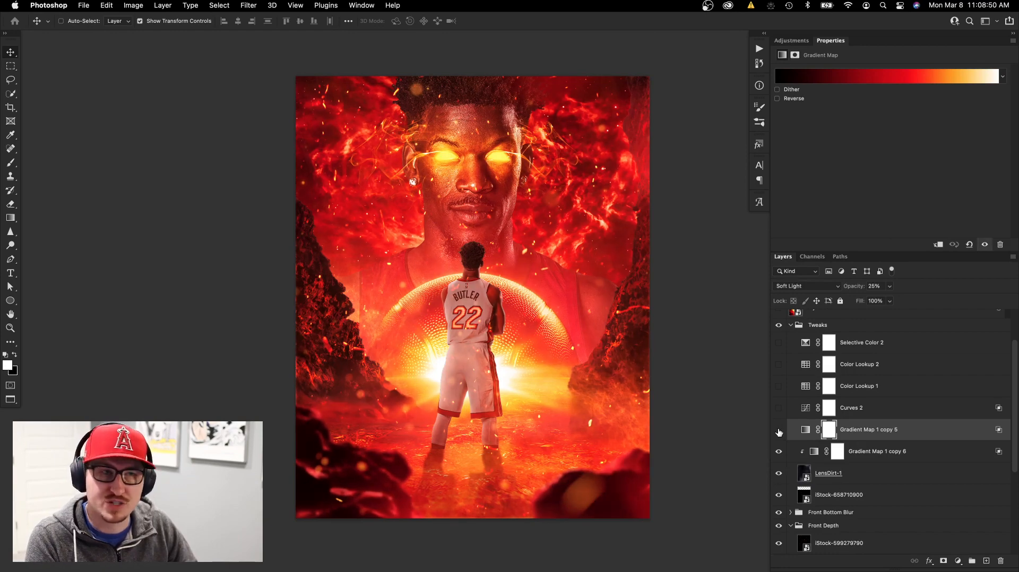
pyautogui.click(778, 430)
pyautogui.click(779, 430)
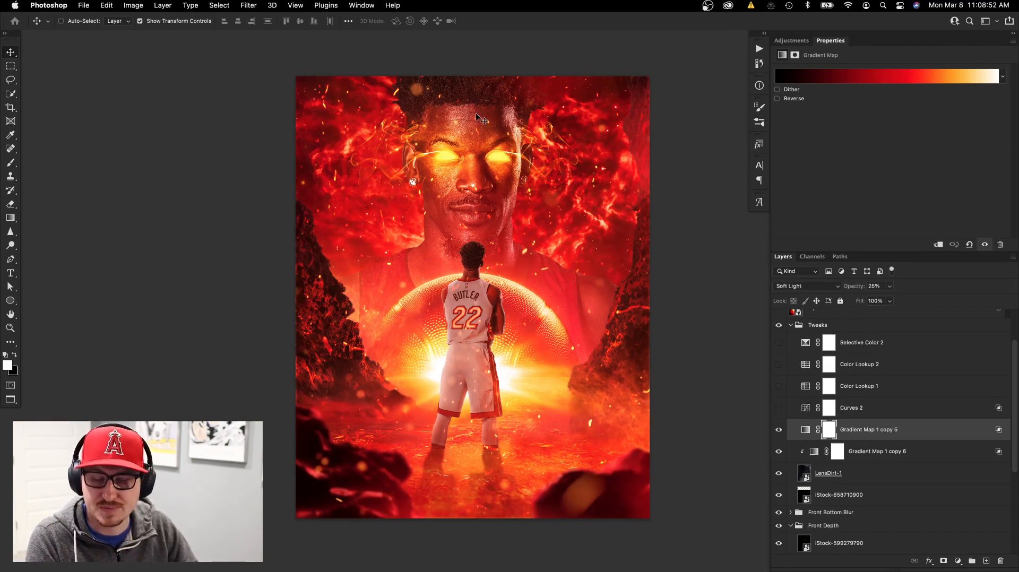
# Show the Curves 2 adjustment and inspect its curve and blending options without changing them
pyautogui.click(851, 387)
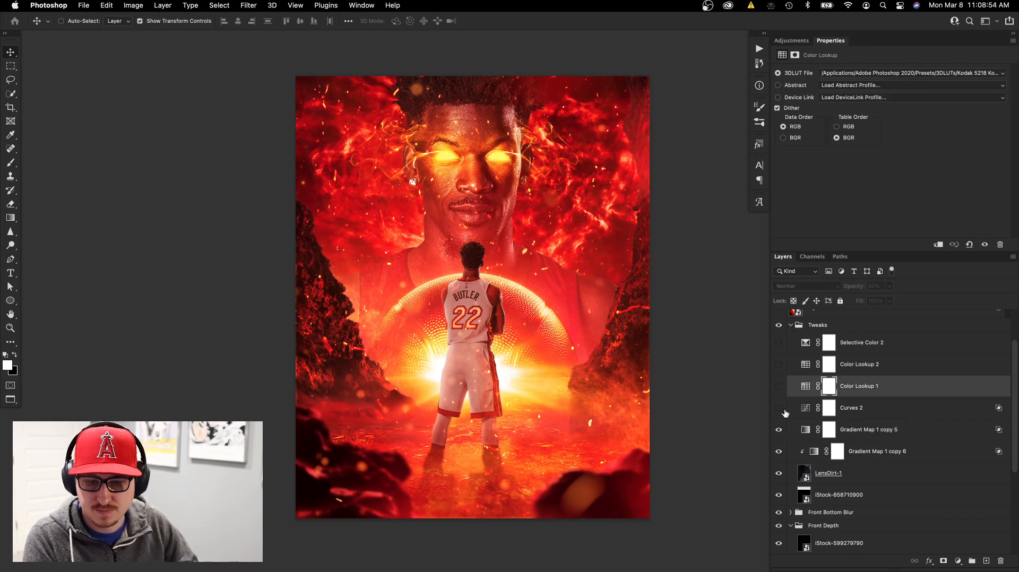
pyautogui.click(778, 408)
pyautogui.click(778, 408)
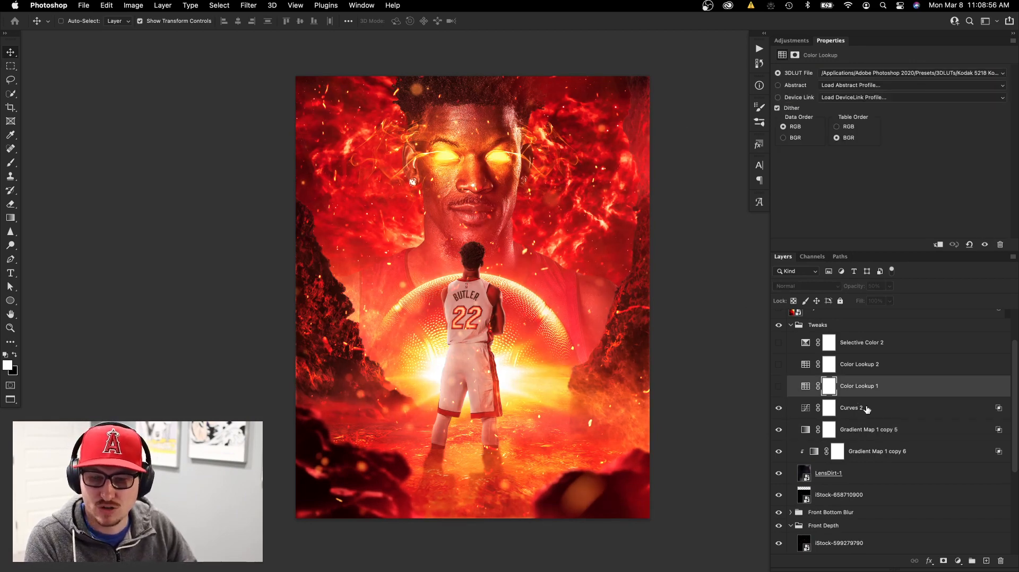
pyautogui.click(852, 408)
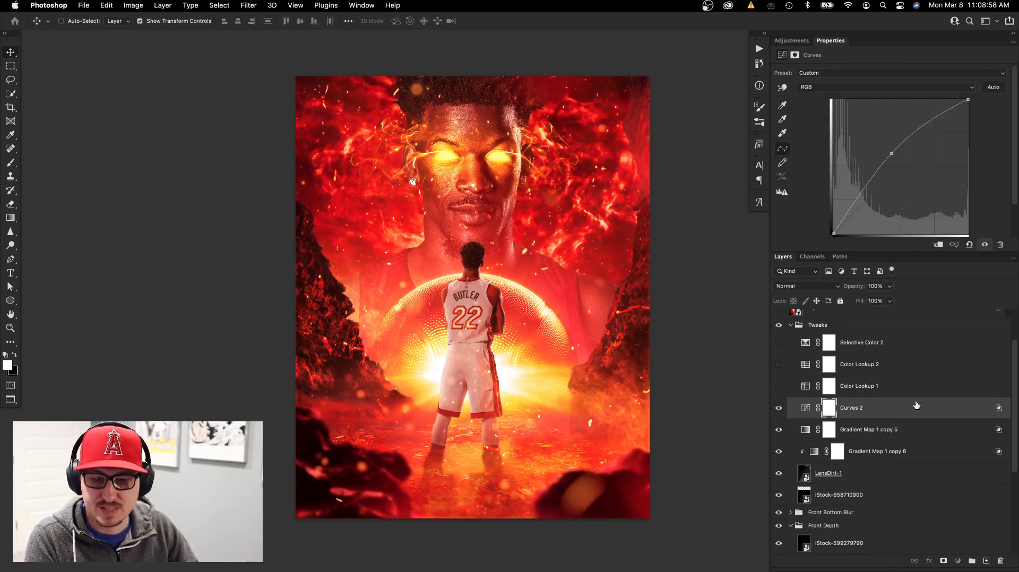
pyautogui.doubleClick(916, 405)
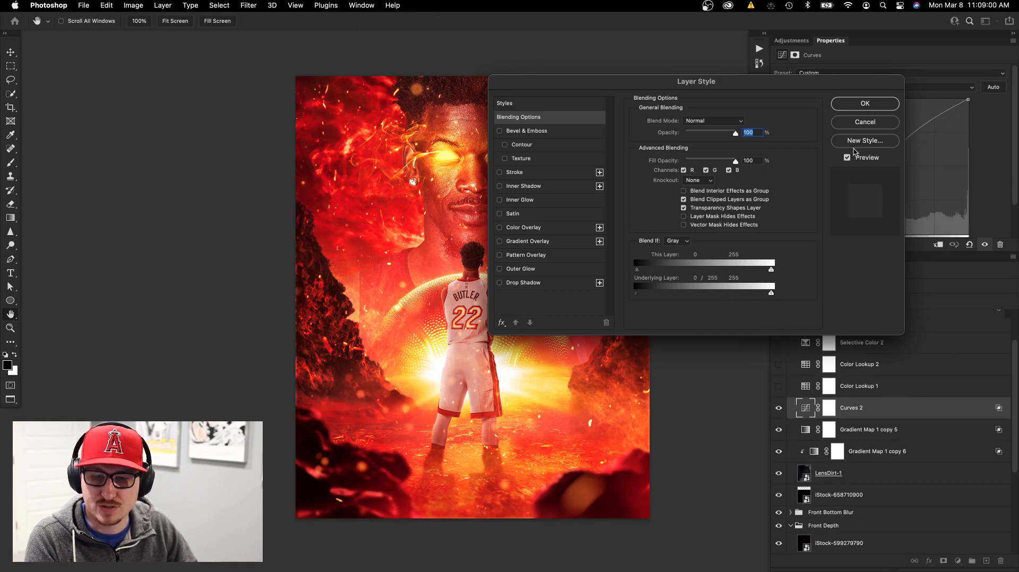
pyautogui.click(864, 123)
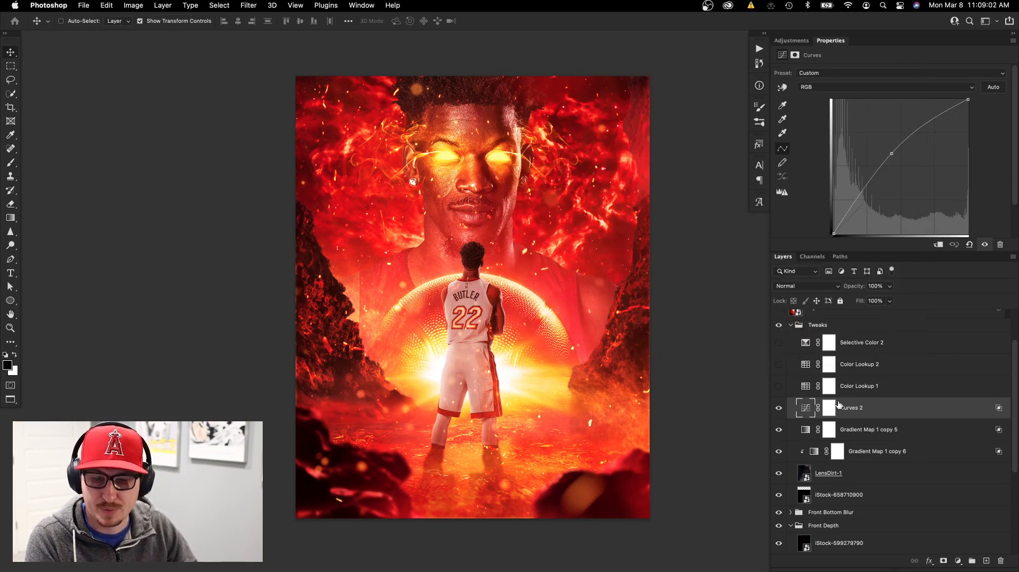
# Show the Color Lookup 1 adjustment and widen the properties area so its full 3DLUT file name can be read
pyautogui.click(858, 391)
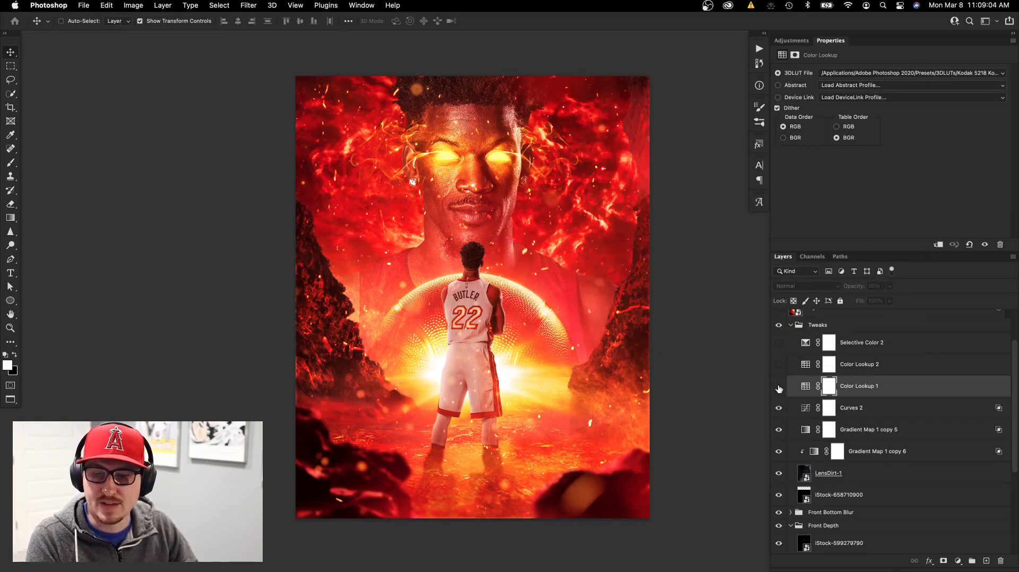
pyautogui.click(778, 388)
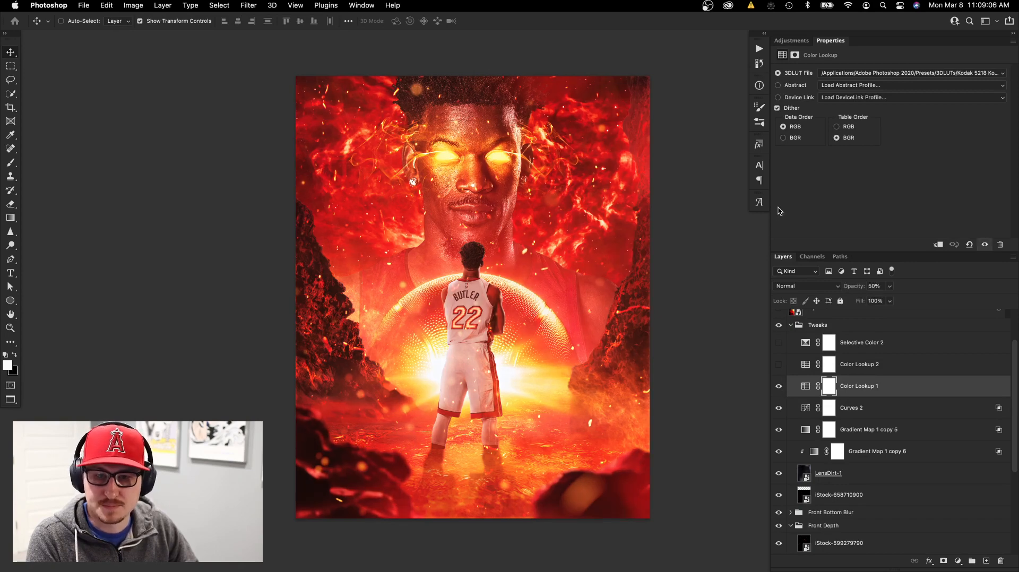
pyautogui.moveTo(771, 226); pyautogui.dragTo(715, 223)
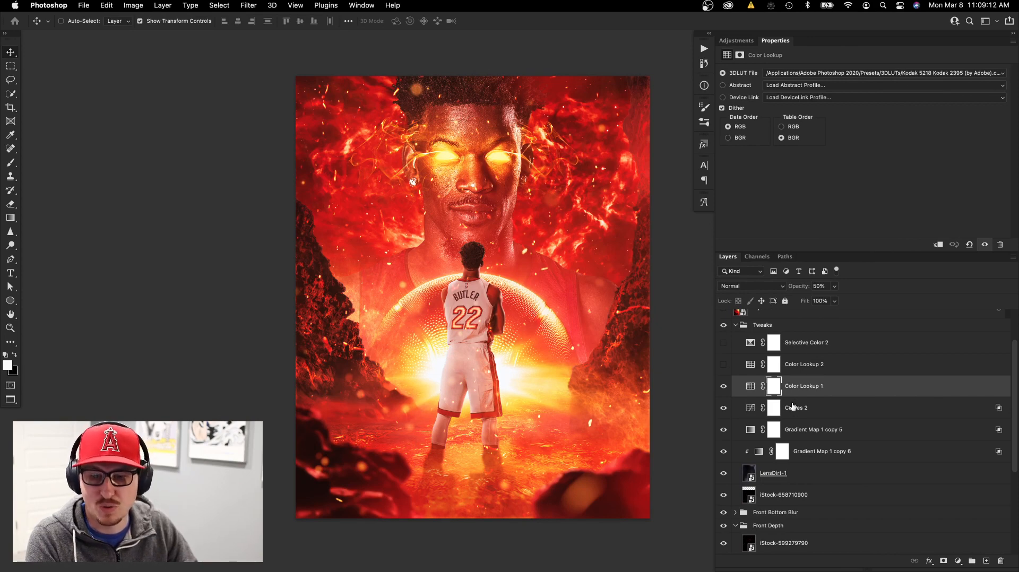
# Show the Color Lookup 2 adjustment with the TealOrangePlusContrast LUT, switching it off and on to compare its effect
pyautogui.click(793, 373)
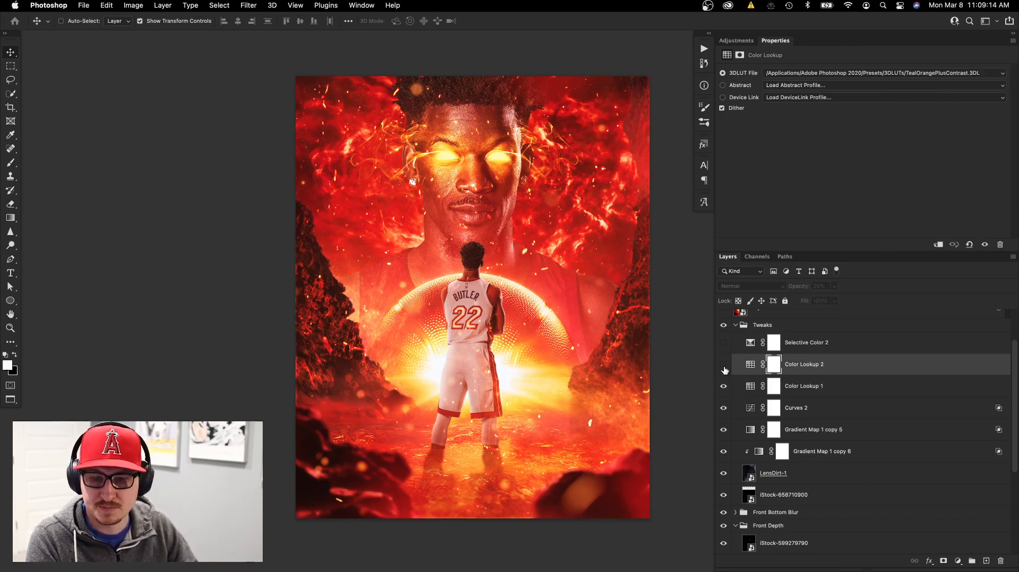
pyautogui.click(724, 365)
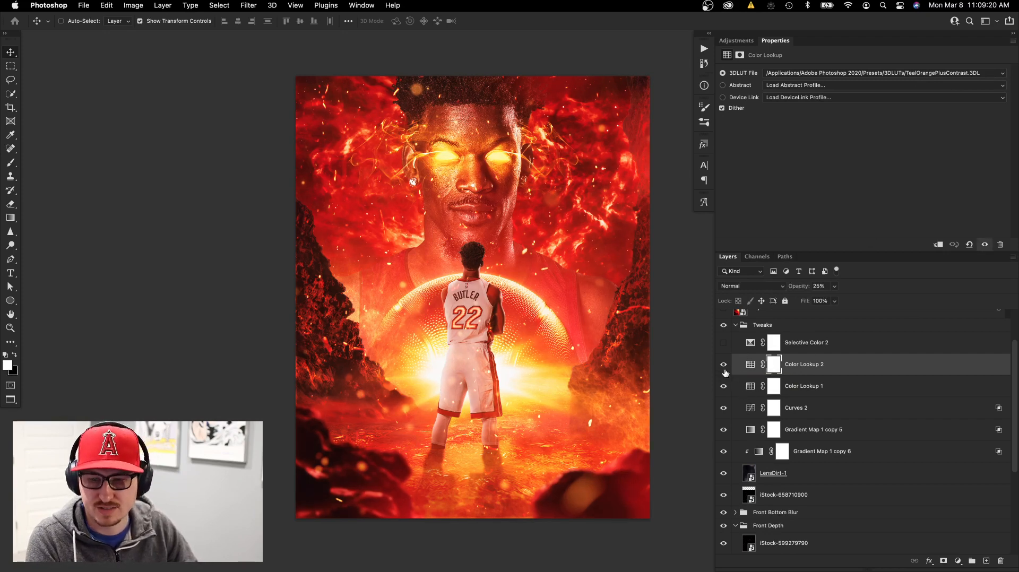
pyautogui.click(723, 366)
pyautogui.click(723, 366)
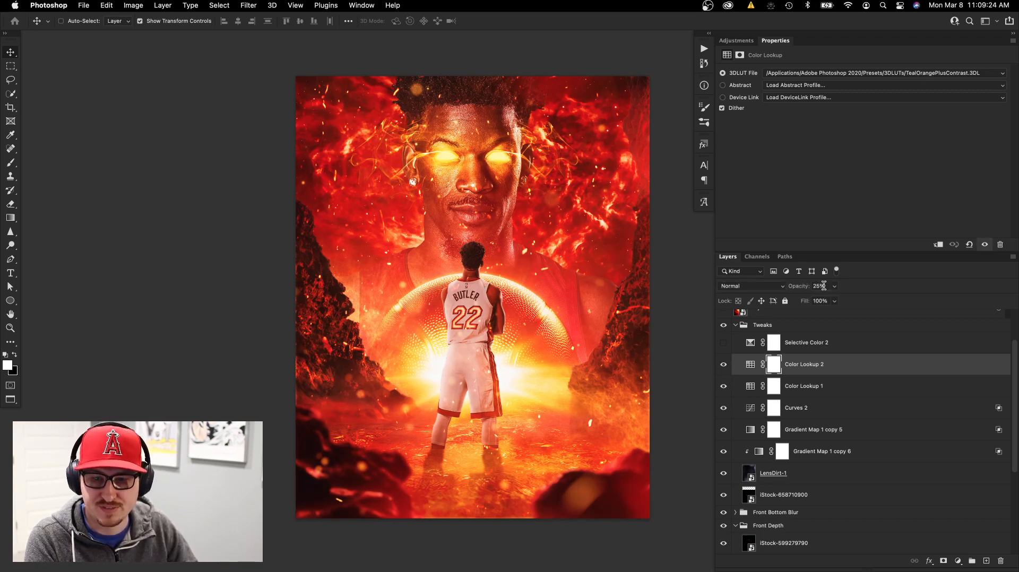
# Show the Selective Color 2 adjustment, switching its visibility off and on to compare its effect
pyautogui.click(813, 343)
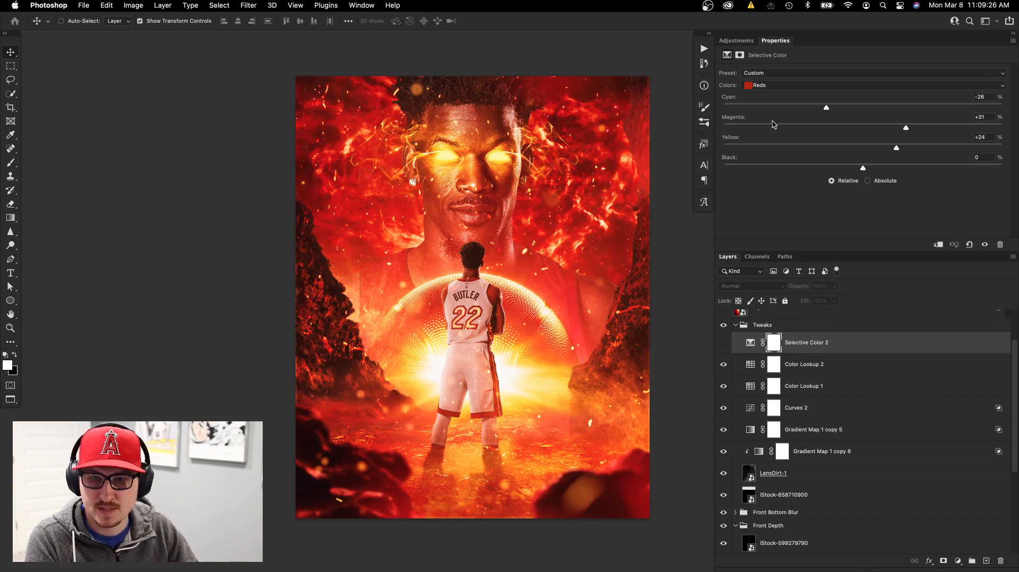
pyautogui.click(724, 344)
pyautogui.click(723, 344)
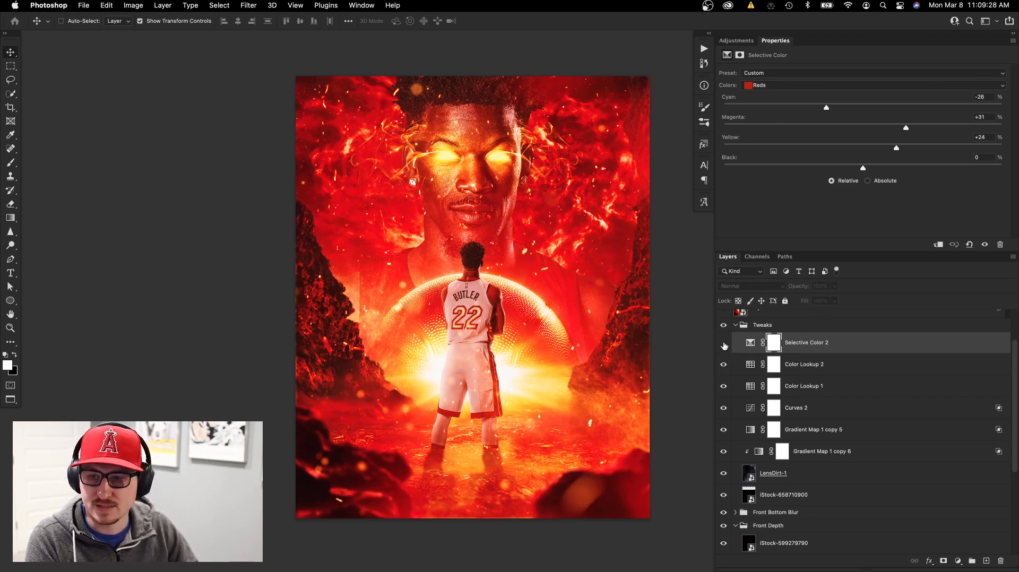
pyautogui.click(724, 344)
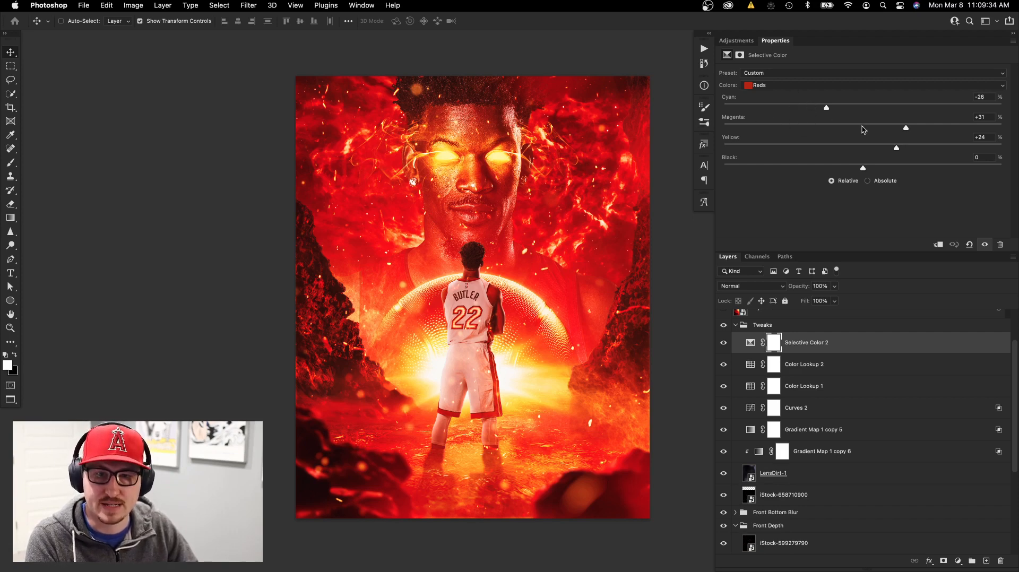
# Check the Yellows values of the Selective Color 2 adjustment, and return to its Reds values
pyautogui.click(794, 86)
pyautogui.click(812, 96)
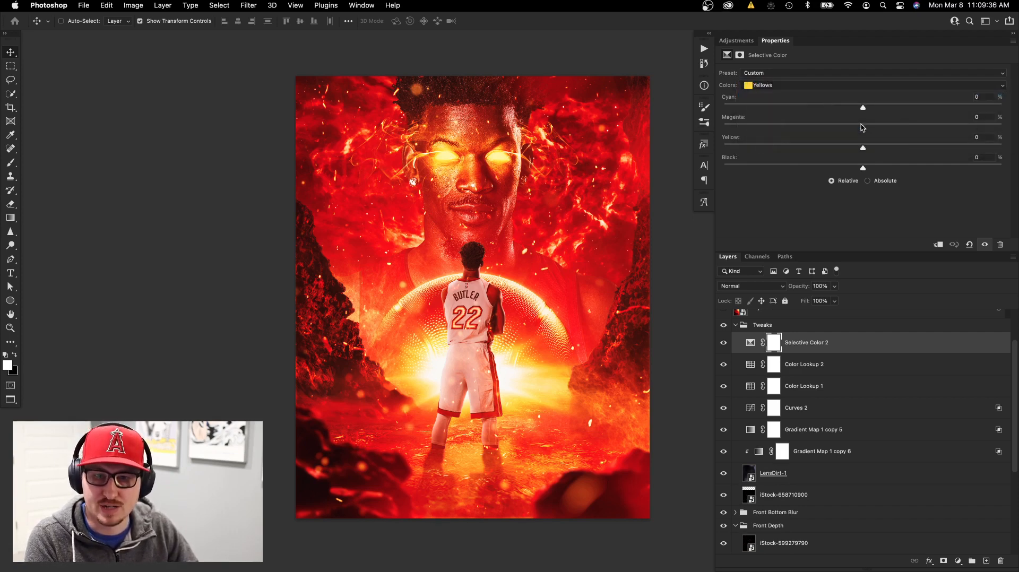
pyautogui.click(757, 86)
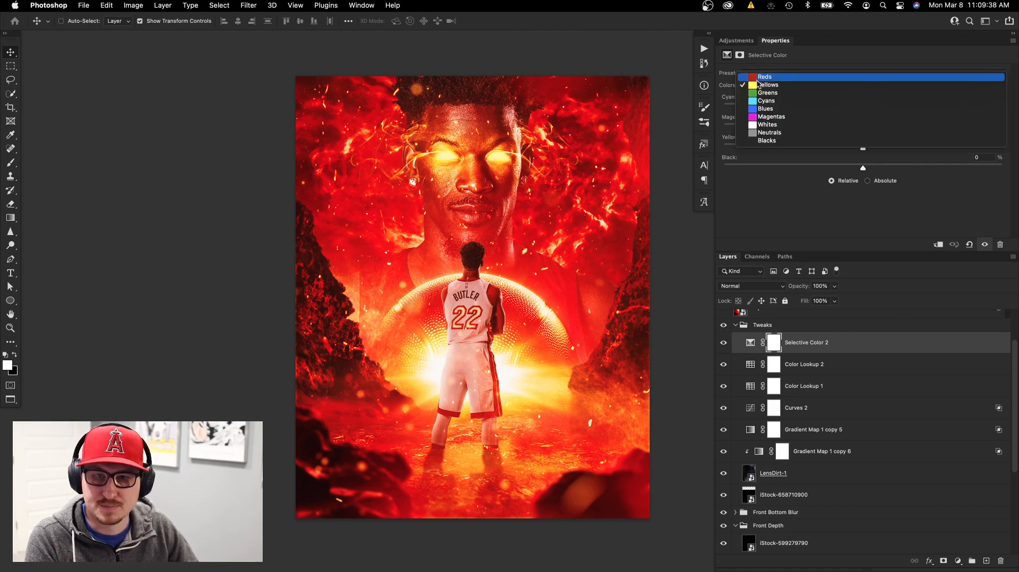
pyautogui.click(759, 78)
# Select and show the Layer 13 smart object above the Tweaks group
pyautogui.scroll(2, 766, 333)
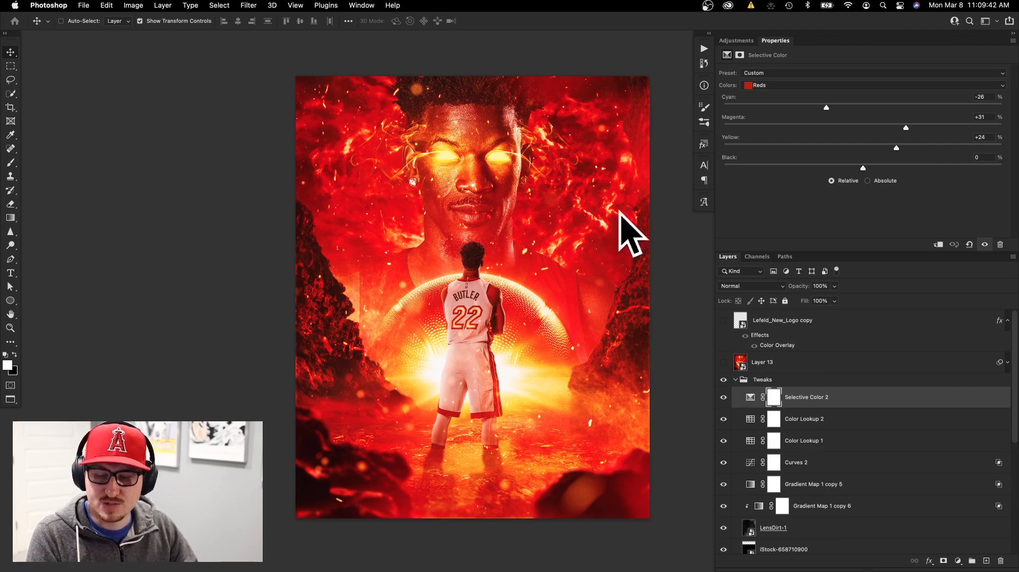
pyautogui.click(759, 370)
pyautogui.click(723, 362)
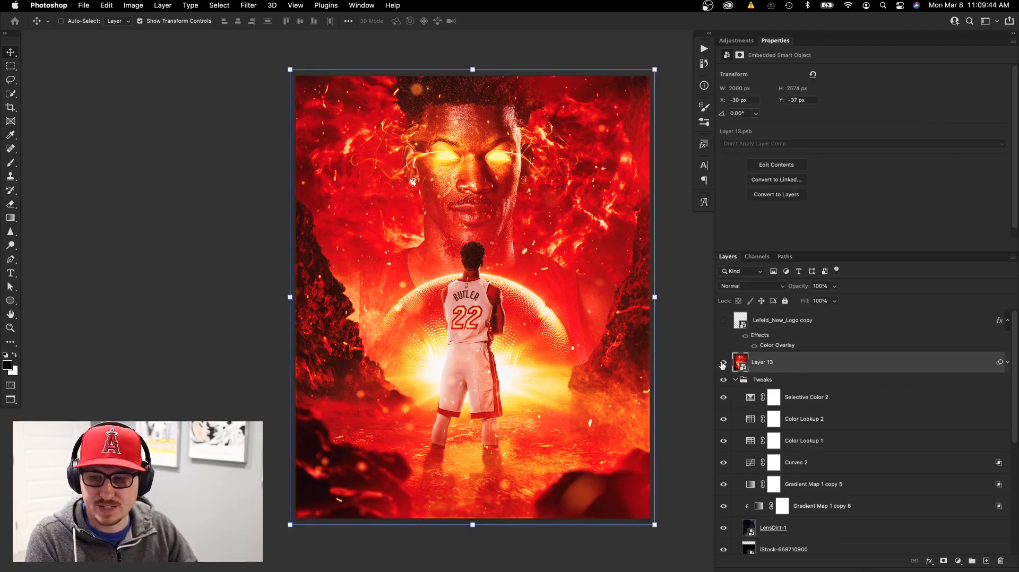
pyautogui.scroll(-1, 772, 356)
pyautogui.scroll(1, 814, 349)
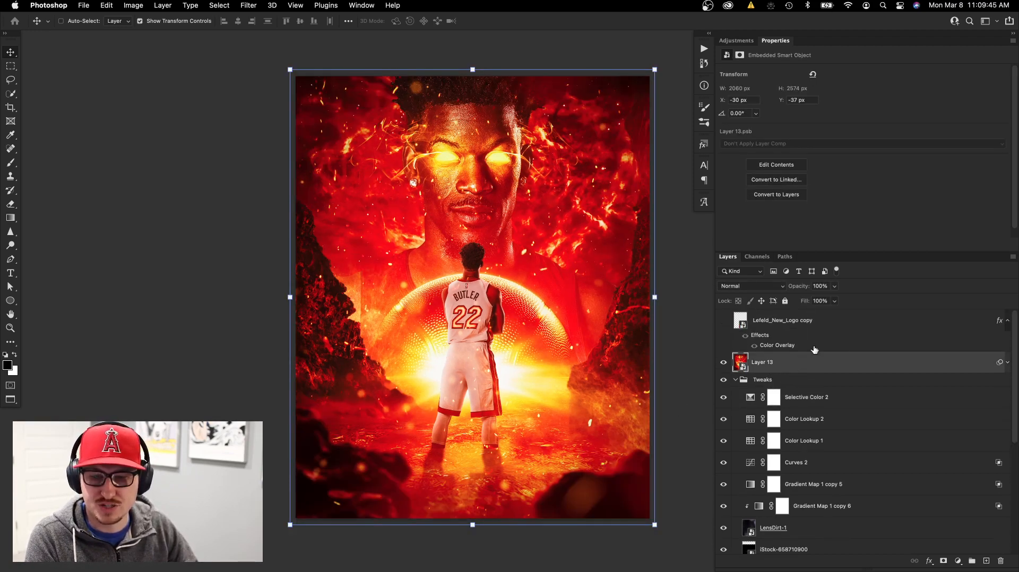
# Open Layer 13's Camera Raw Filter, review its Basic, Detail, Color Grading, Optics and Effects settings, and accept them as they are
pyautogui.click(1007, 362)
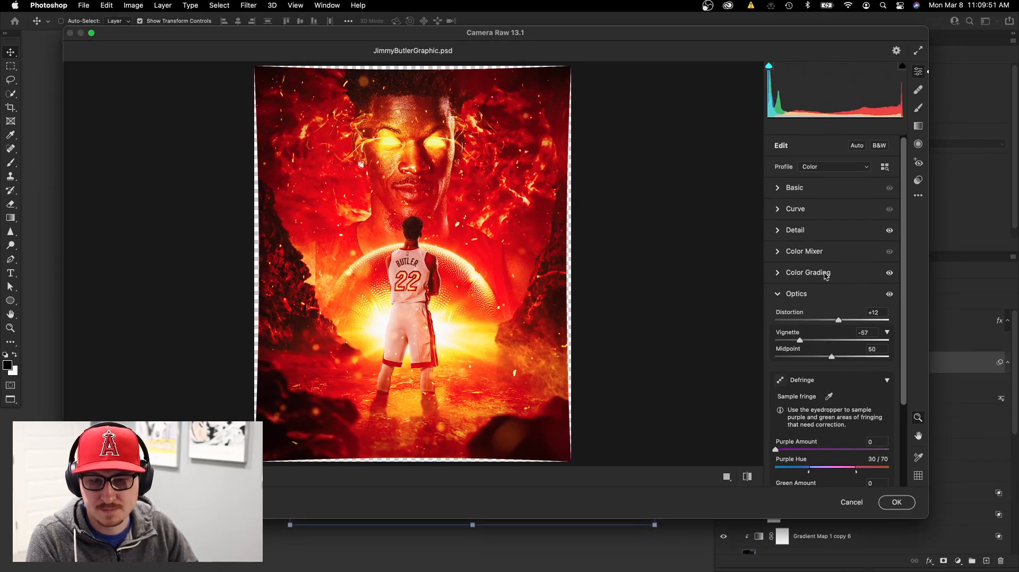
pyautogui.click(784, 189)
pyautogui.scroll(-2, 818, 265)
pyautogui.scroll(-8, 818, 266)
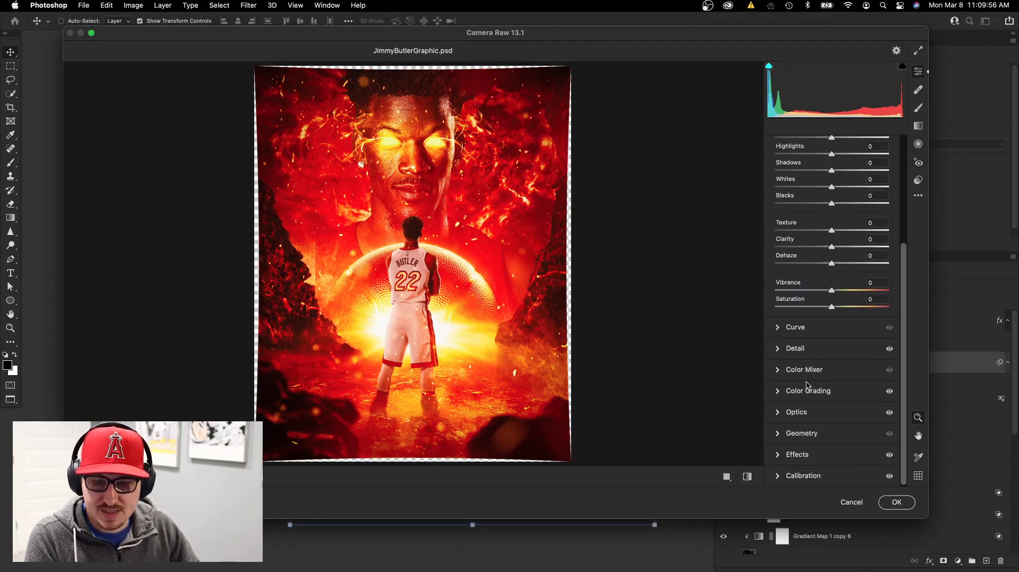
pyautogui.click(780, 349)
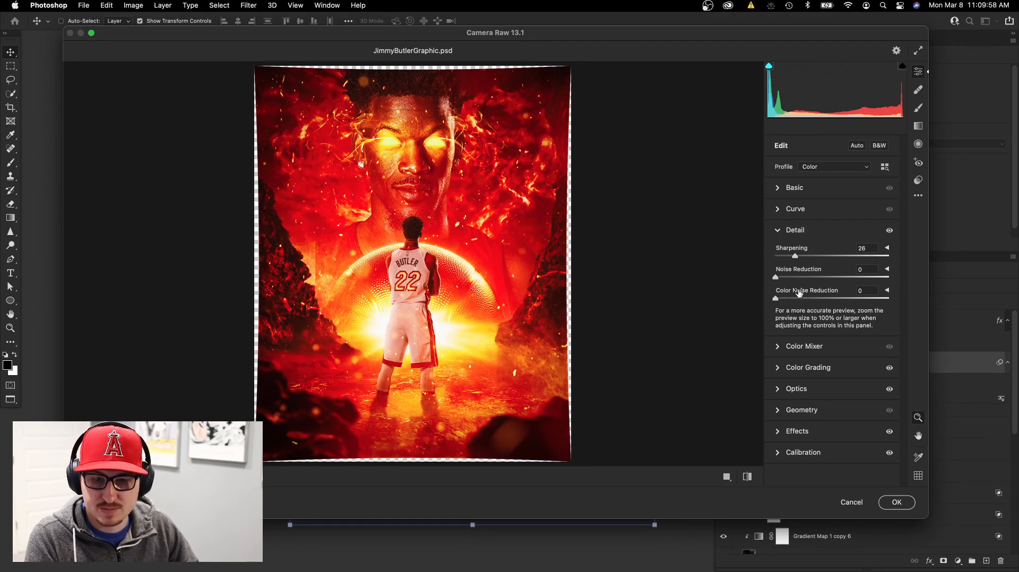
pyautogui.click(778, 369)
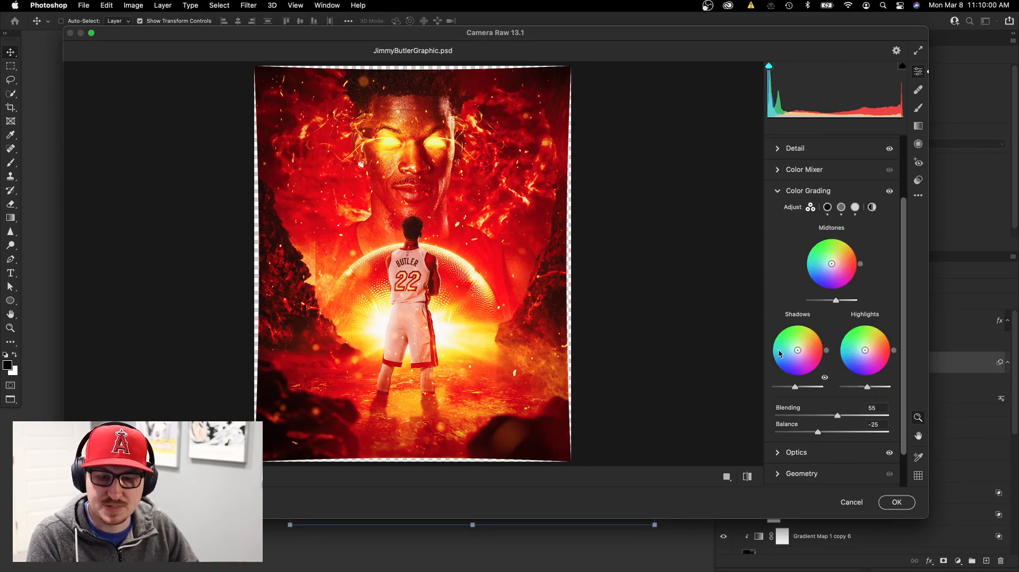
pyautogui.click(777, 191)
pyautogui.click(777, 295)
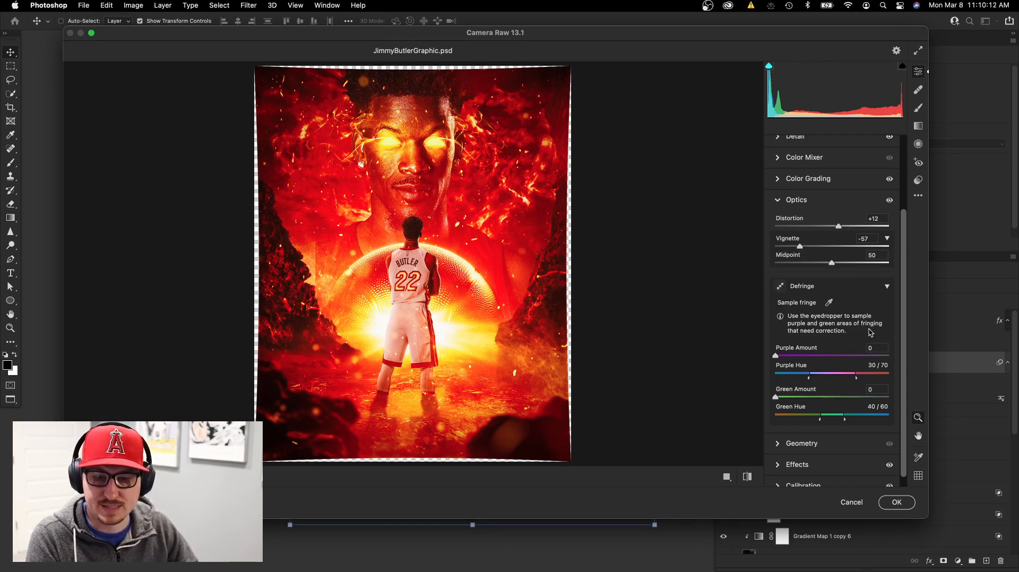
pyautogui.click(797, 464)
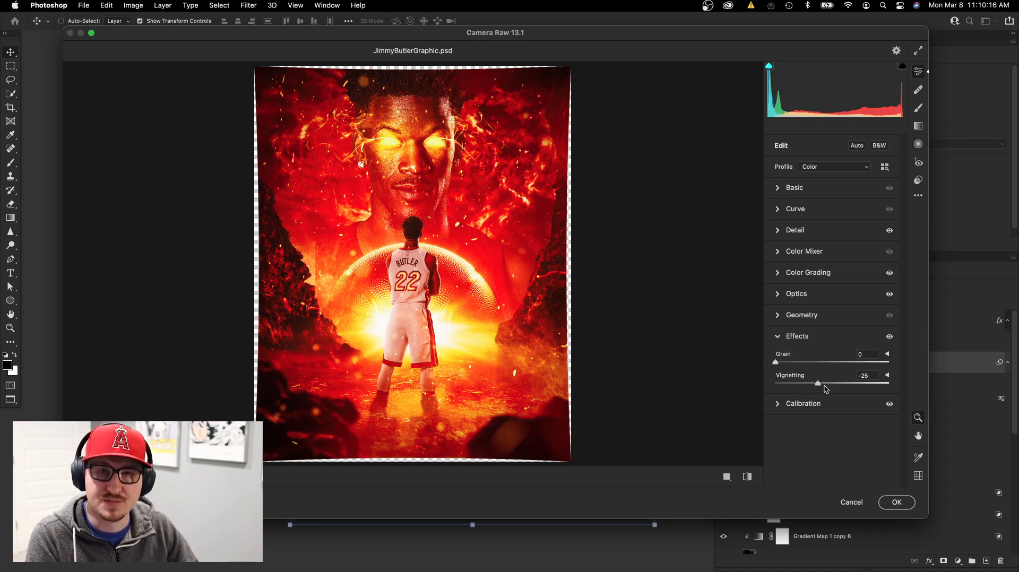
pyautogui.click(896, 502)
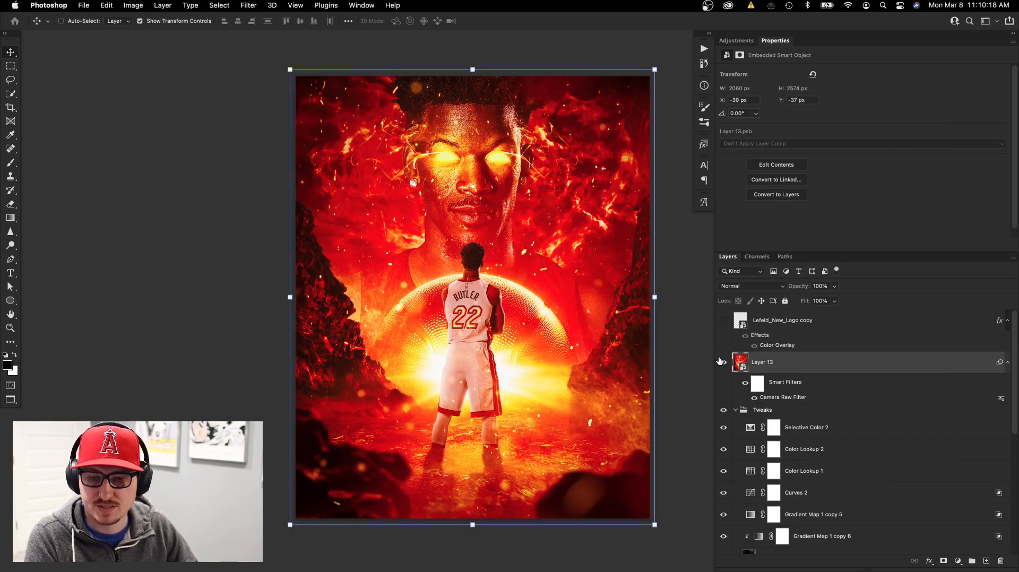
# Switch Layer 13's visibility off and on repeatedly to compare the graphic with and without its Camera Raw filtering, leaving it shown
pyautogui.click(724, 364)
pyautogui.click(723, 364)
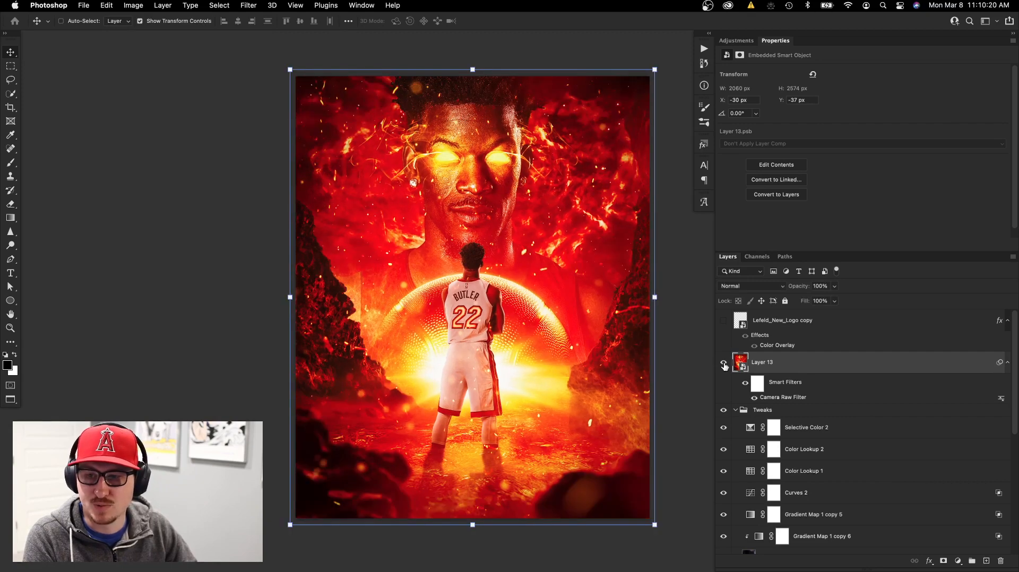
pyautogui.click(724, 364)
pyautogui.click(724, 364)
pyautogui.click(724, 364)
pyautogui.click(723, 364)
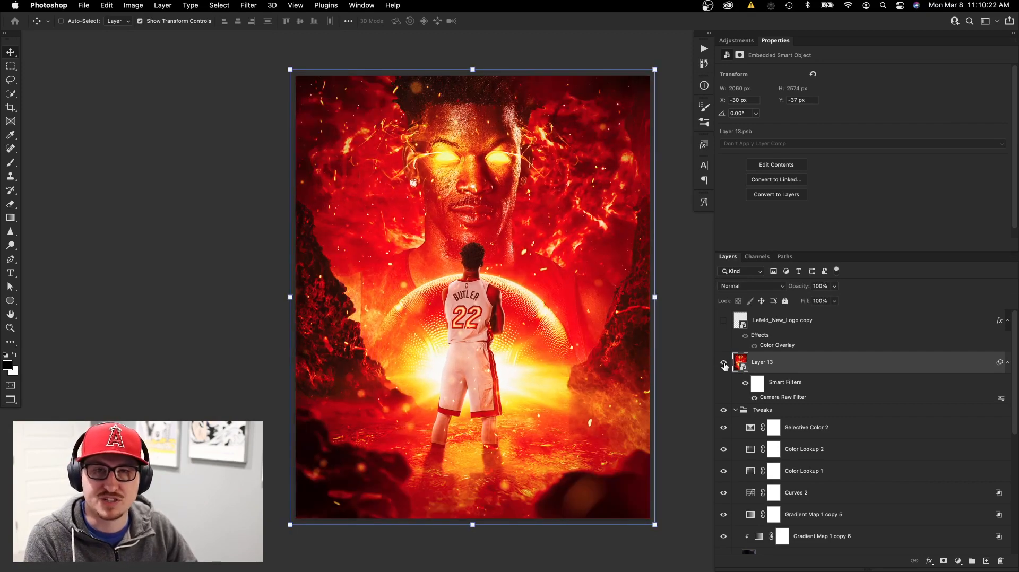
pyautogui.click(723, 364)
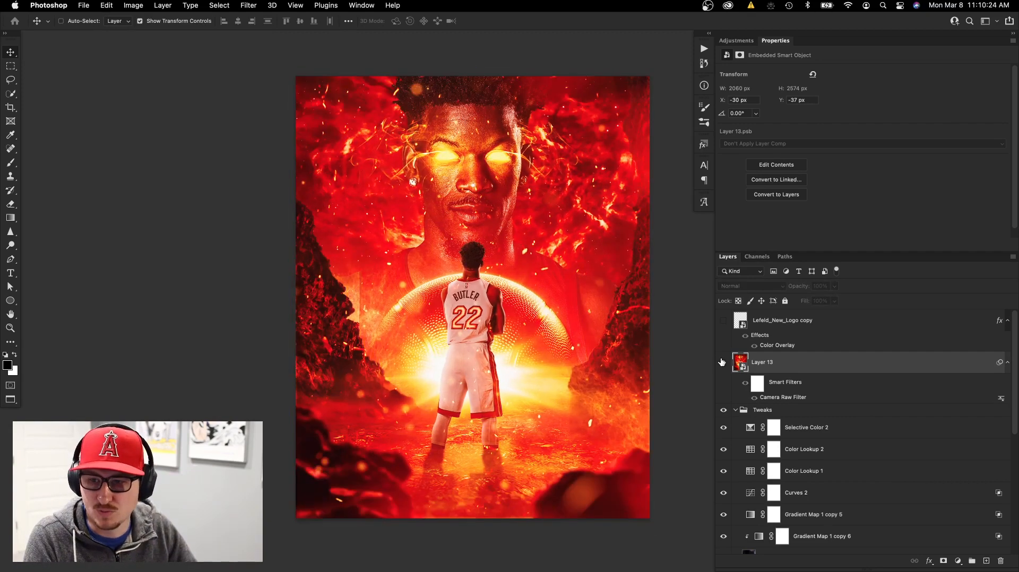
pyautogui.click(722, 362)
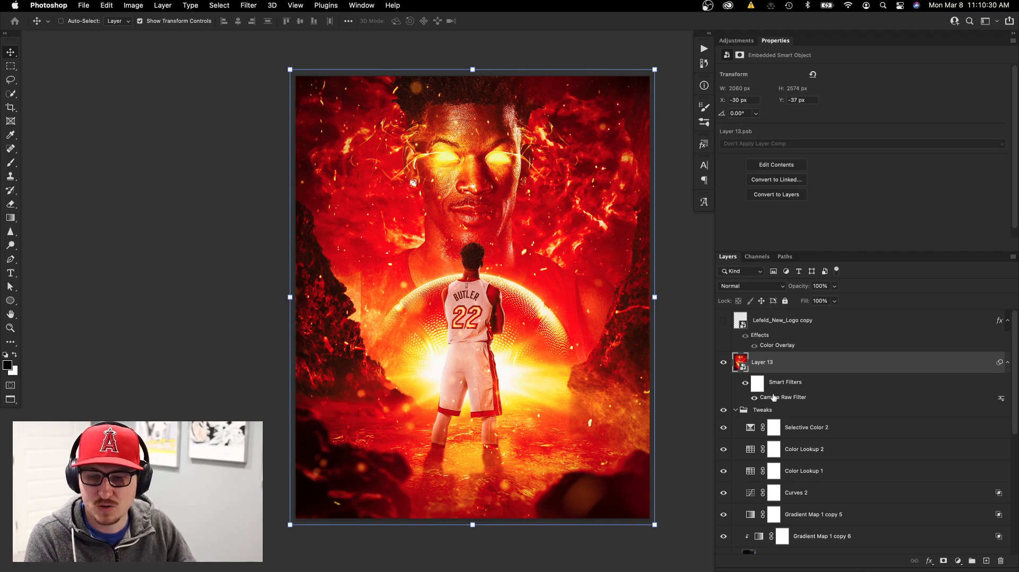
# Select the Lefeld_New_Logo copy layer above Layer 13 and make it visible
pyautogui.click(725, 323)
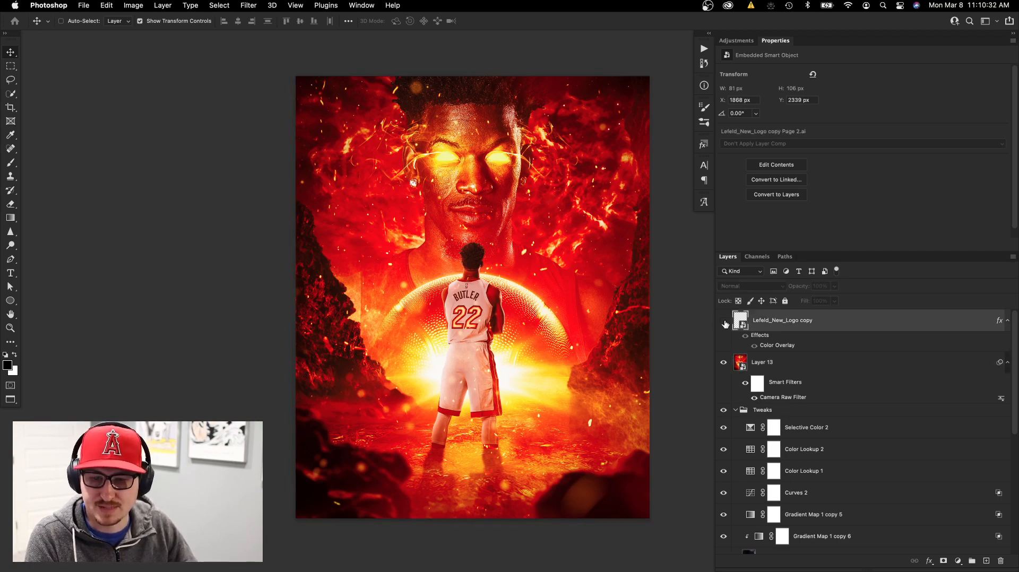
pyautogui.click(723, 322)
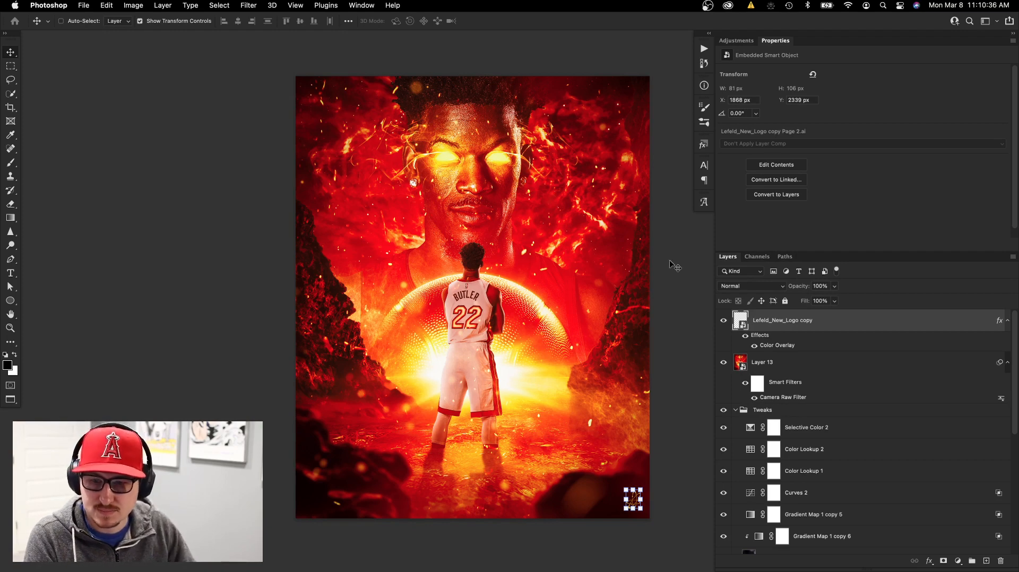
pyautogui.scroll(-10, 729, 359)
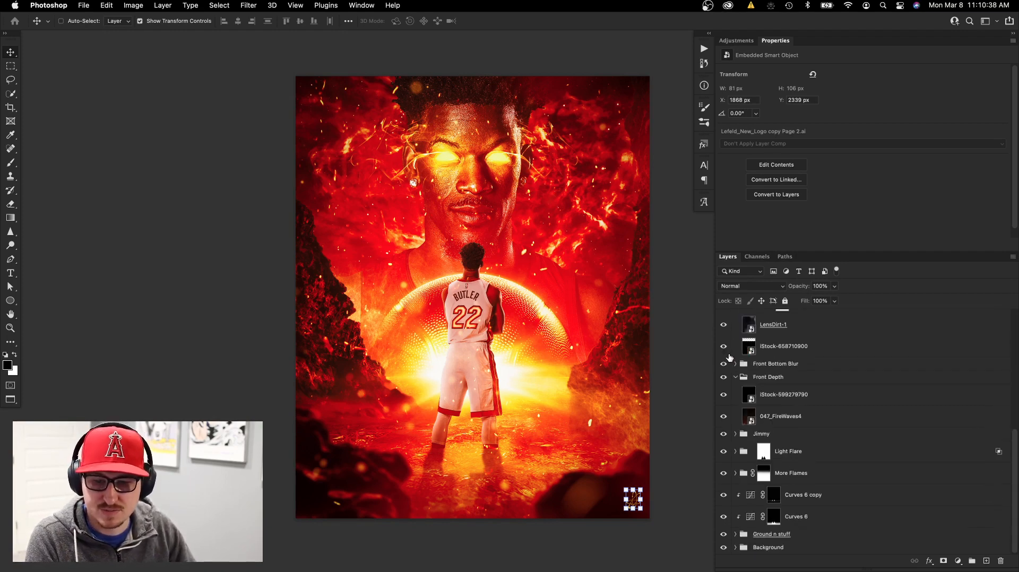
pyautogui.scroll(10, 732, 362)
# Compare the graphic again with Layer 13 hidden and shown beneath the logo, leaving the layer visible
pyautogui.click(724, 363)
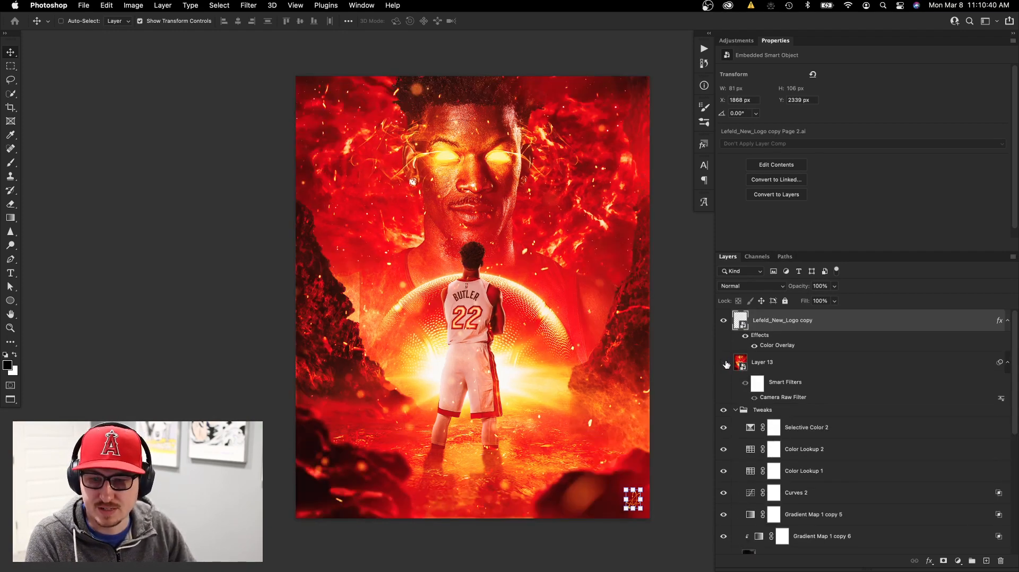
pyautogui.click(723, 363)
pyautogui.click(724, 363)
pyautogui.click(723, 363)
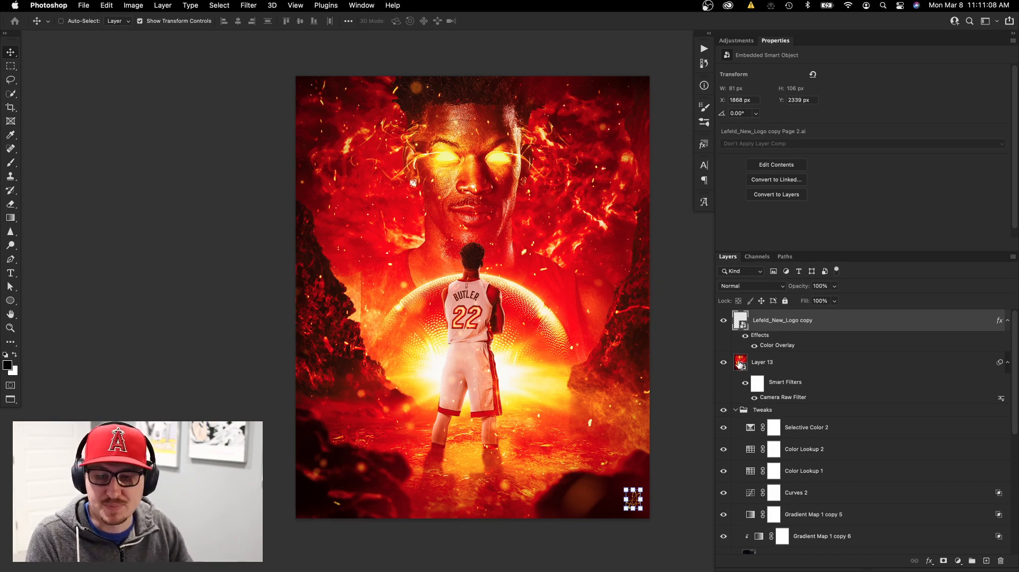
# Collapse the Tweaks and Front Depth groups to tidy the layer stack
pyautogui.click(735, 410)
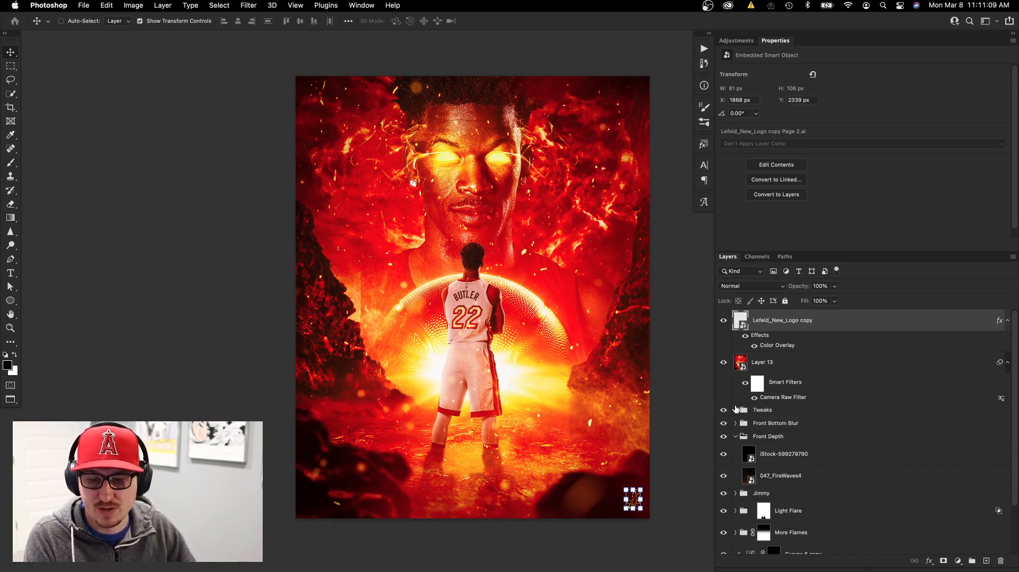
pyautogui.click(736, 436)
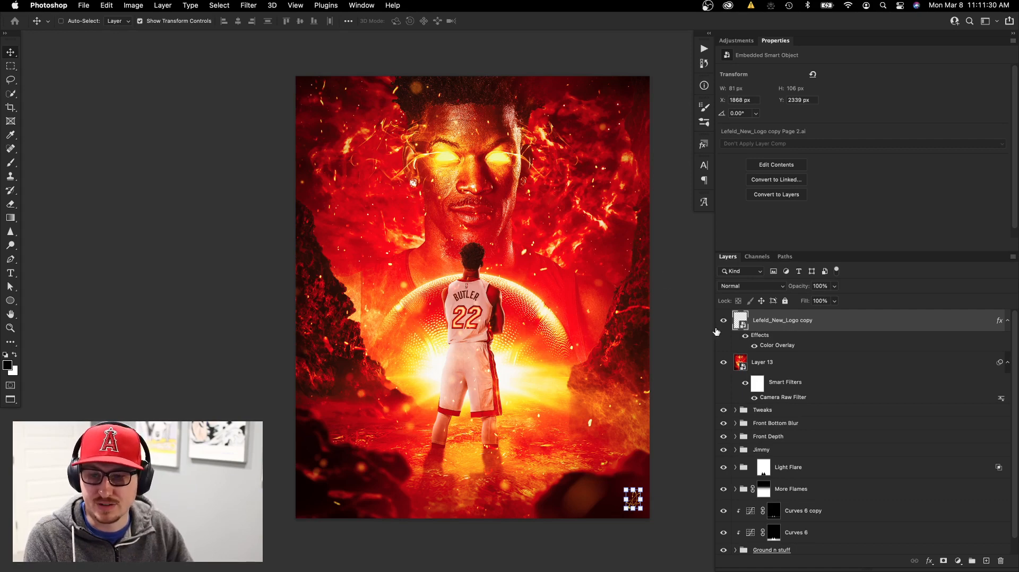
pyautogui.scroll(-1, 744, 434)
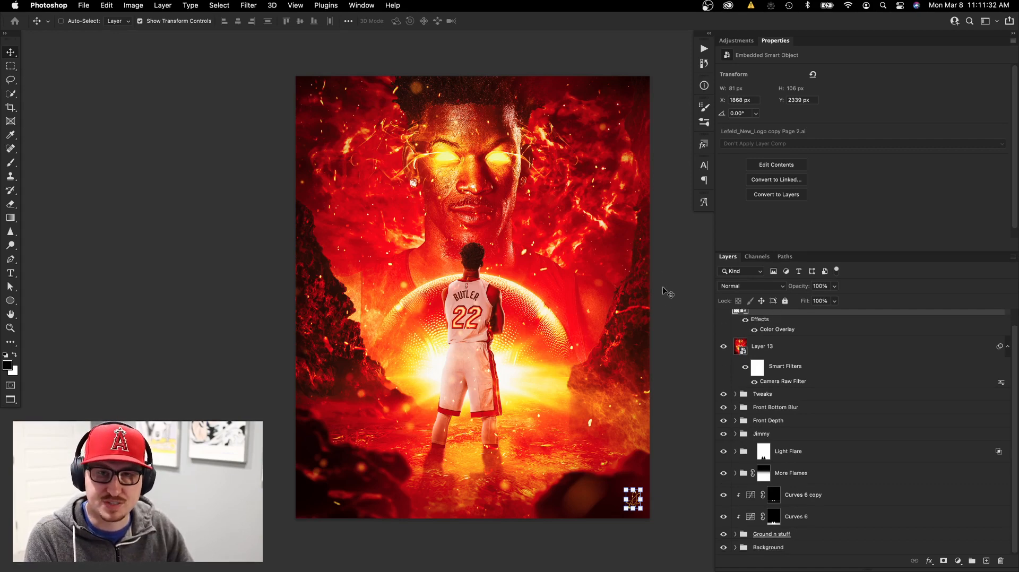